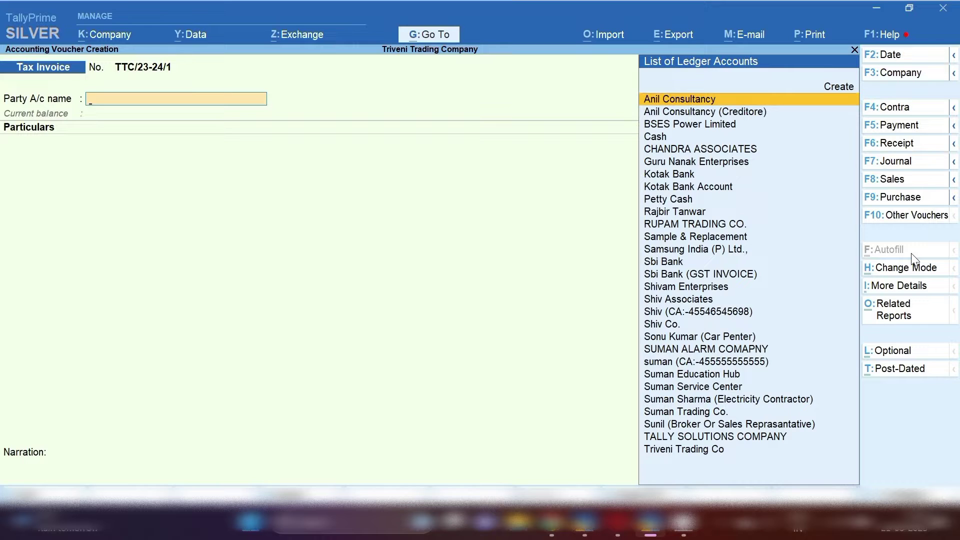
- Set the tax invoice's party account to Suman Education Hub
type("Sum")
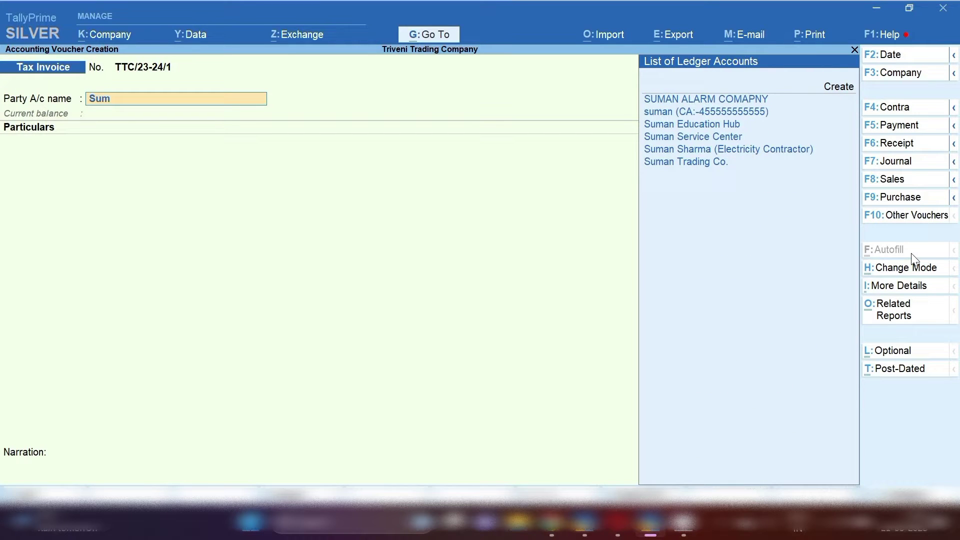
key("Down")
key("Down")
key("Down")
key("Down")
key("Down")
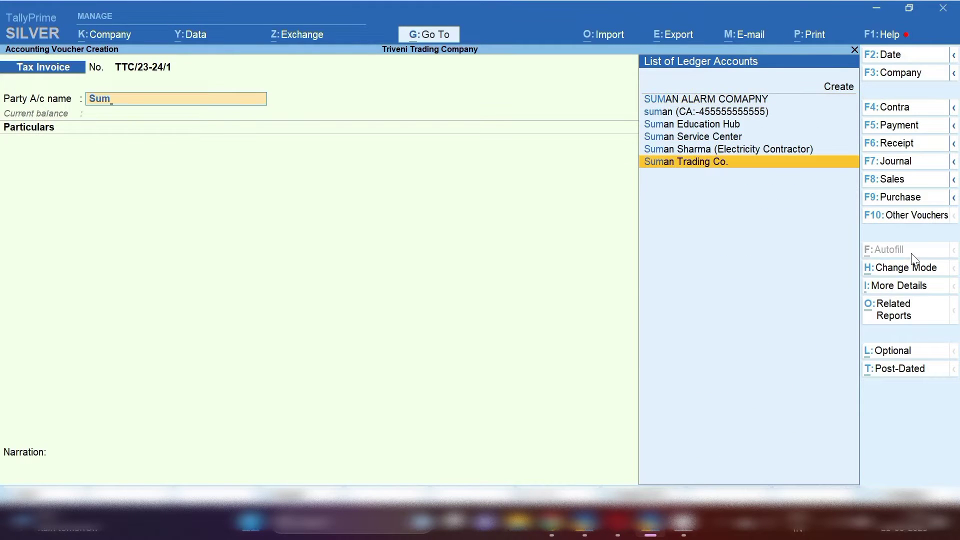
key("Up")
key("Up")
key("Up")
key("Return")
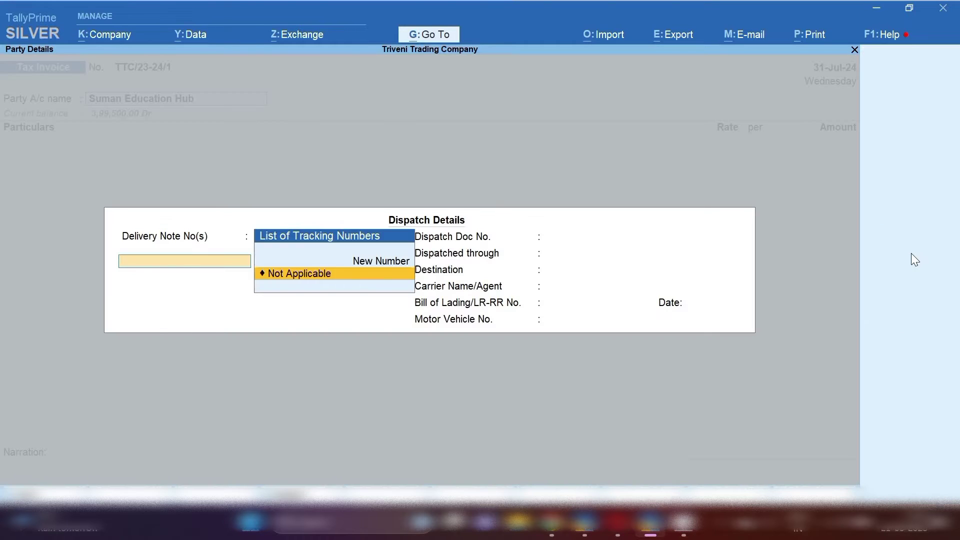
- Leave the delivery note number as Not Applicable and accept the remaining dispatch and party details without changes
key("Return")
key("Return")
key("Return")
key("Return")
key("Return")
key("Return")
key("Return")
key("Return")
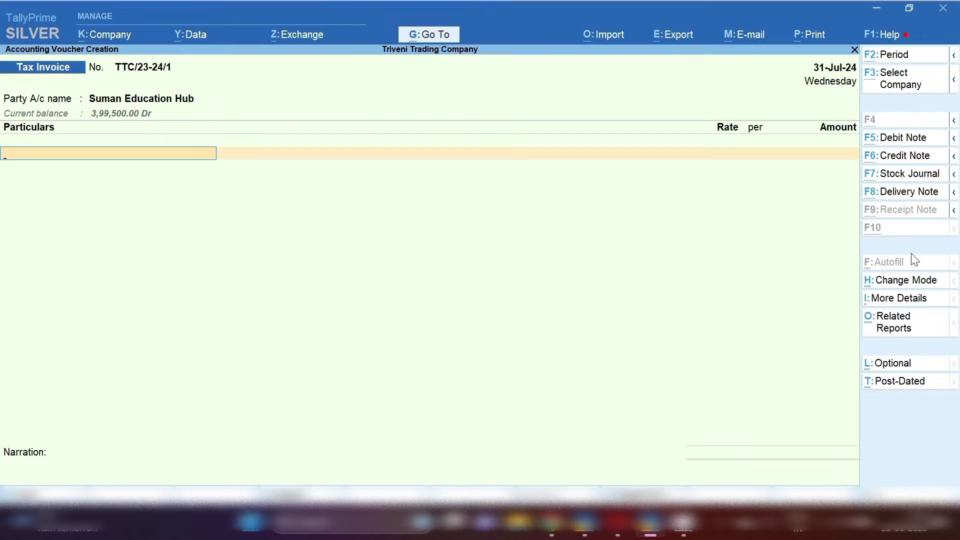
- Create a new ledger named Contract Service under the Indirect Incomes group from the particulars line
key("alt+c")
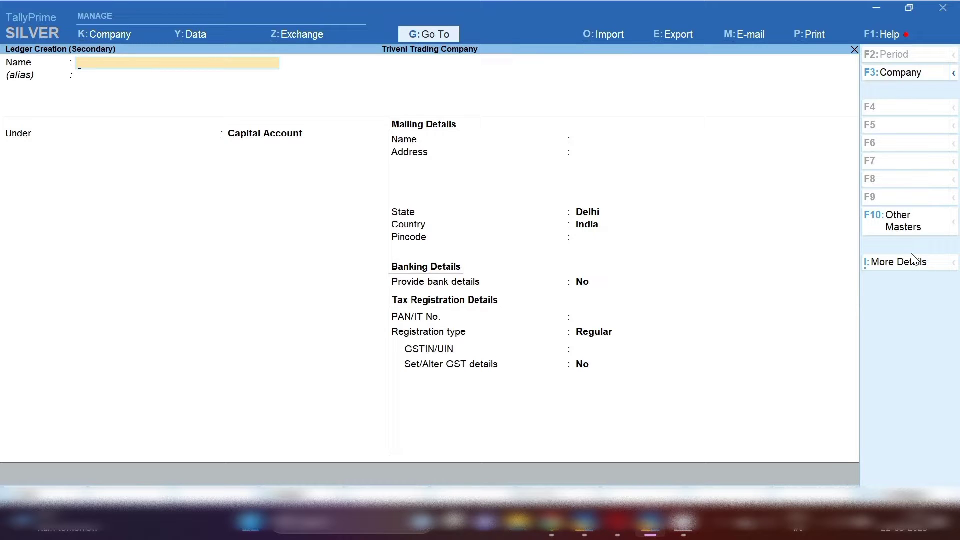
type("Contract Service")
key("Return")
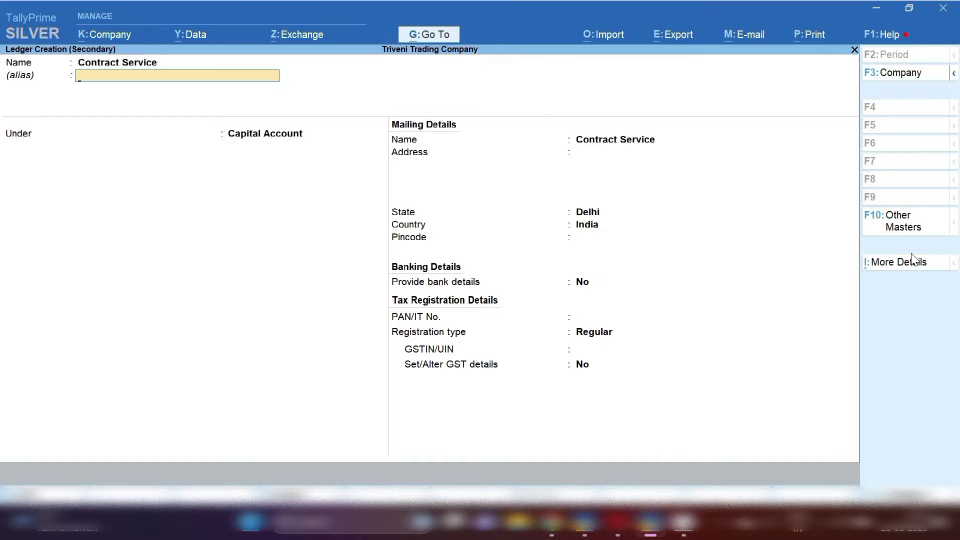
key("Return")
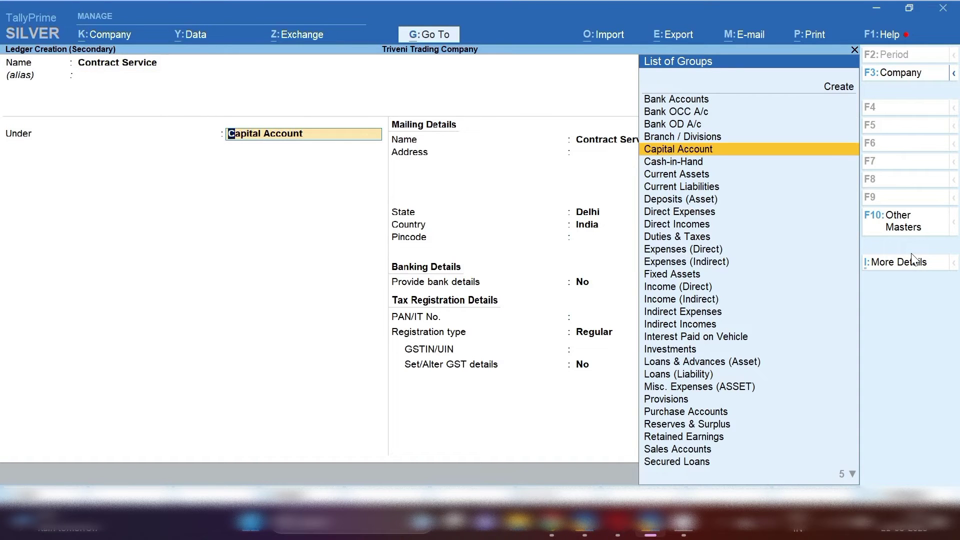
type("In")
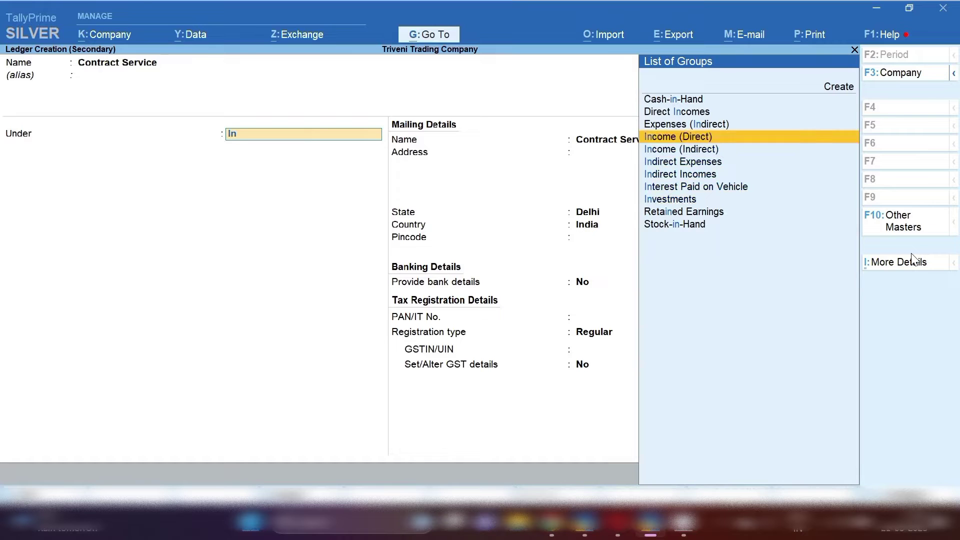
key("Down")
key("Down")
key("Down")
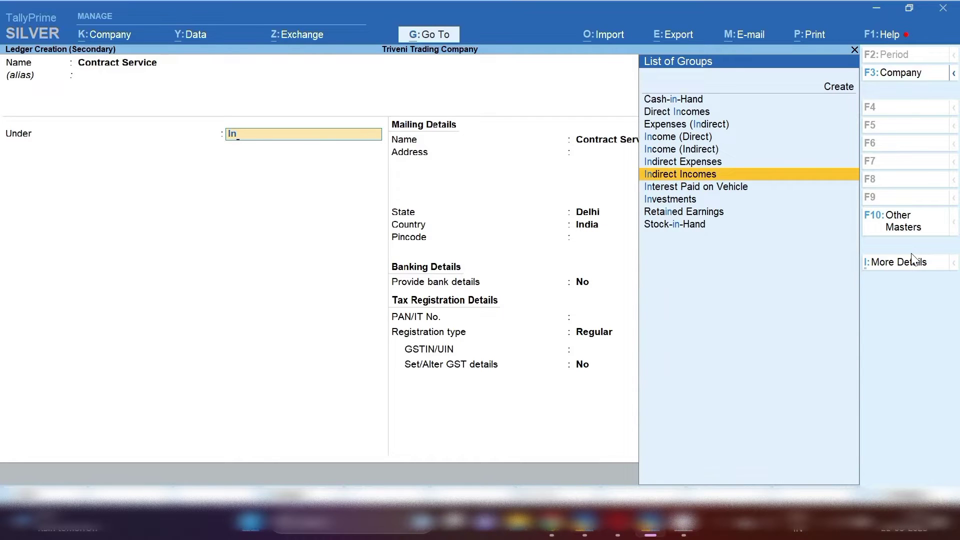
key("Return")
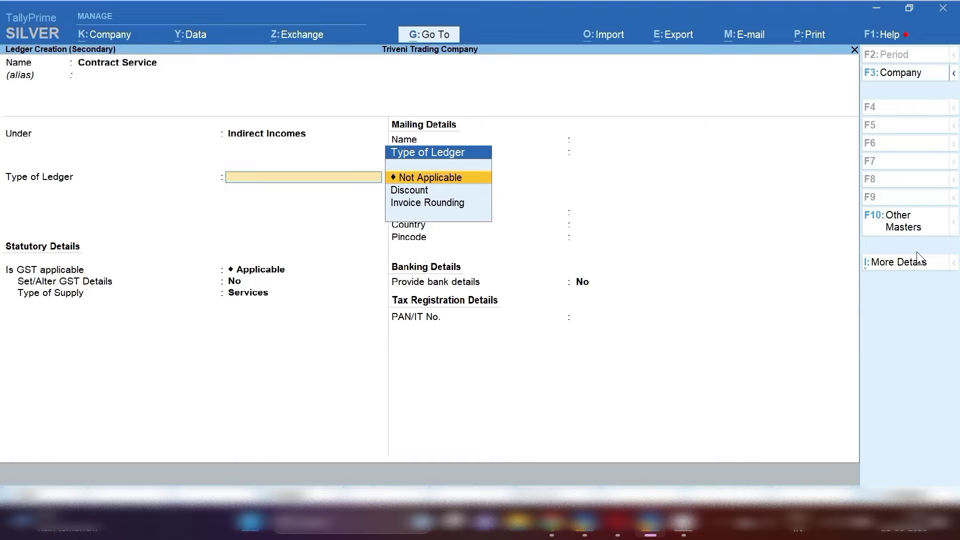
- Keep the ledger type Not Applicable and GST Applicable, and turn on Set/Alter GST Details
key("Return")
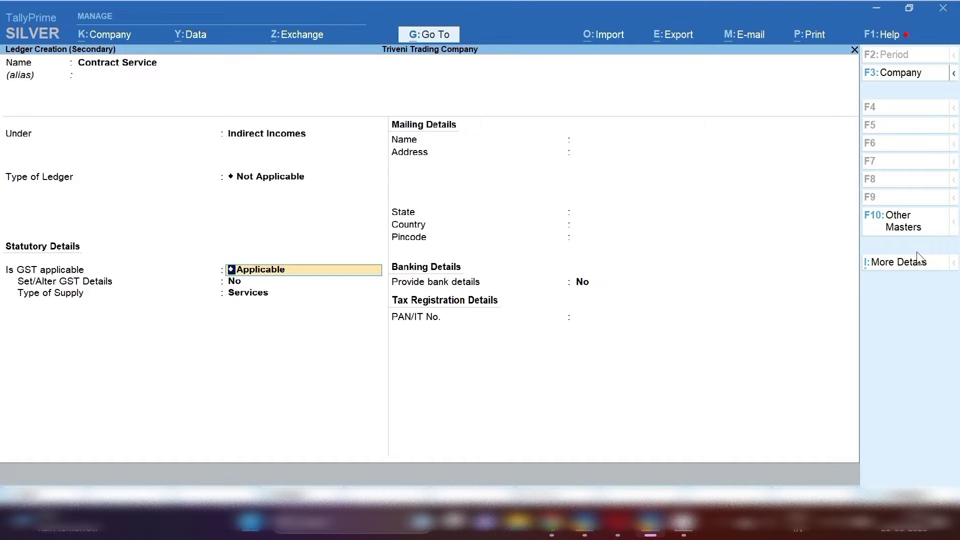
key("Return")
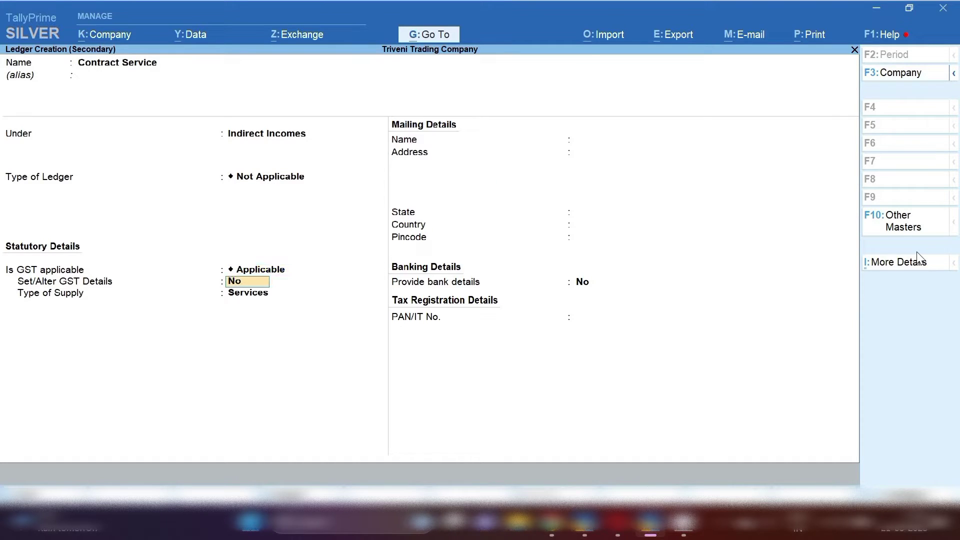
type("y")
key("Return")
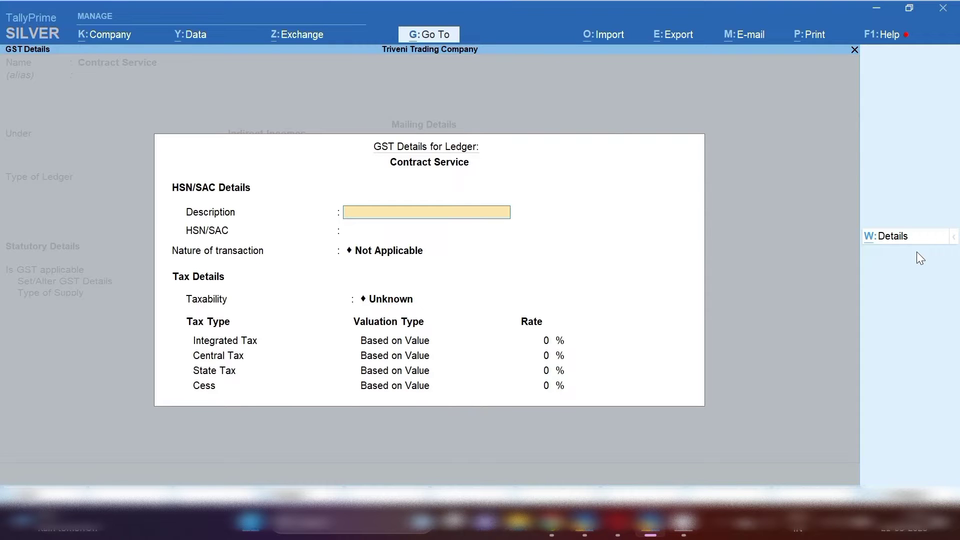
- Leave the description and HSN/SAC blank and set the nature of transaction to Sales Taxable
key("Return")
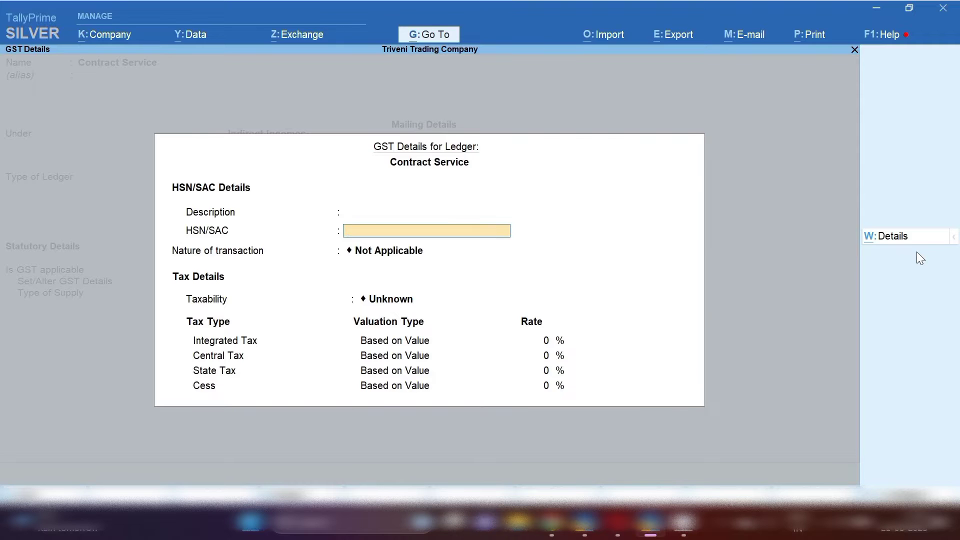
key("Return")
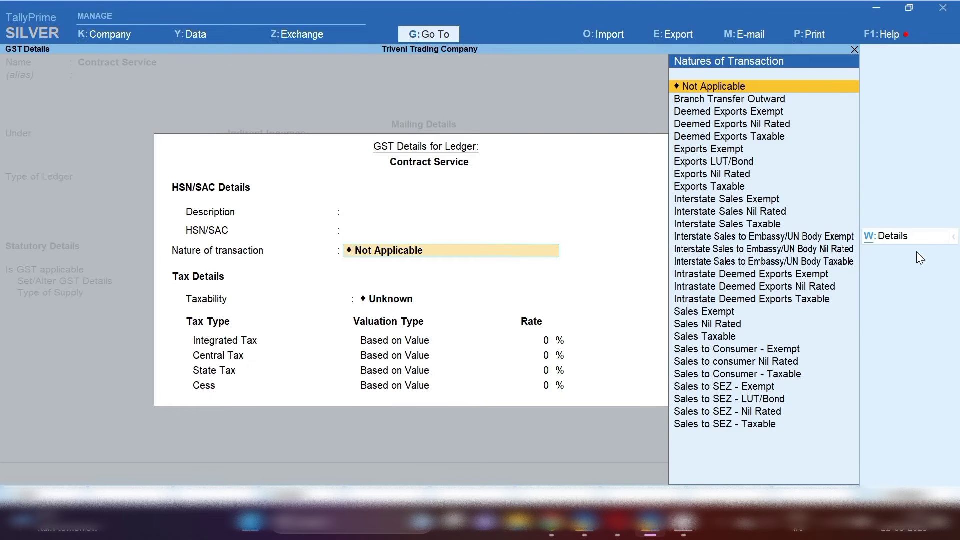
key("Down")
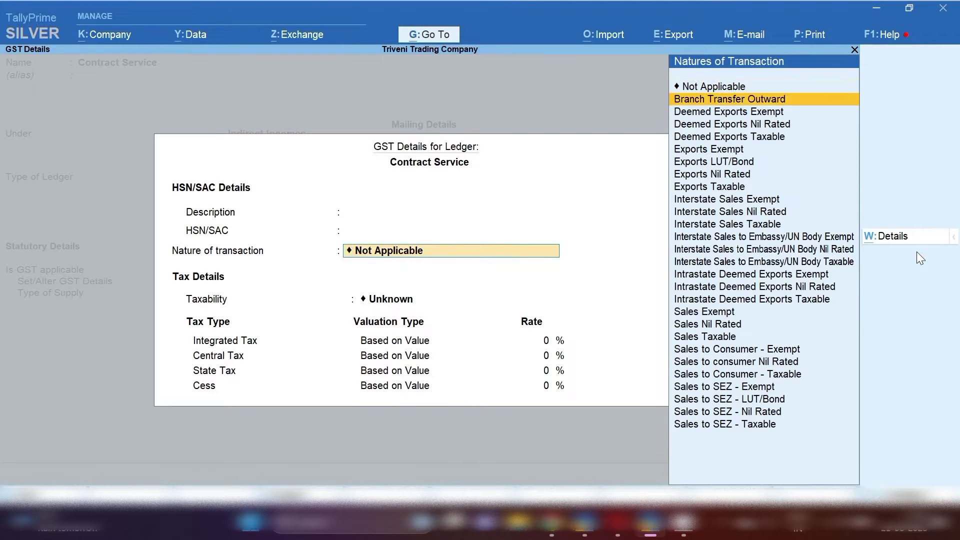
key("Down")
key("Down")
key("Down")
key("Down")
key("Down")
key("Down")
key("Down")
key("Down")
key("Down")
key("Down")
key("Down")
key("Down")
key("Down")
key("Down")
key("Down")
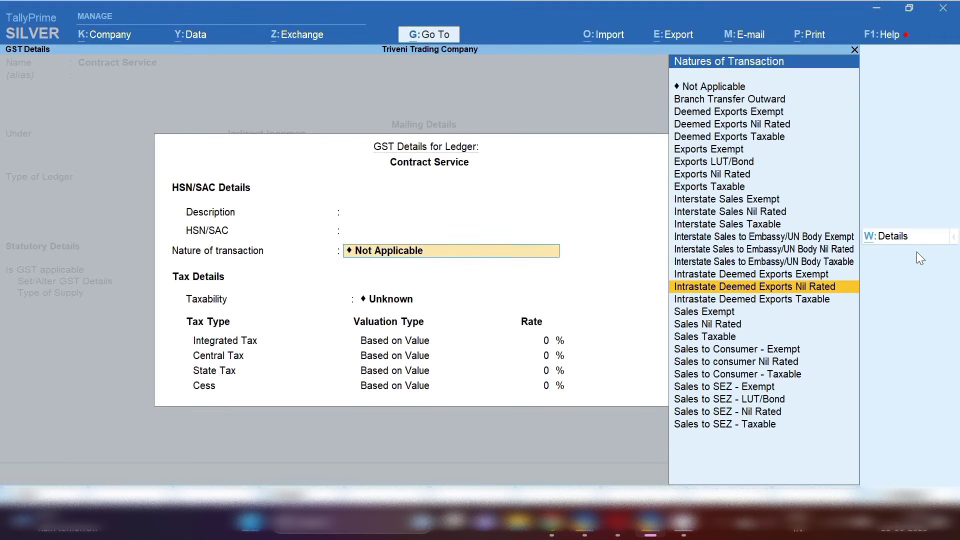
key("Down")
key("Down")
key("Down")
key("Down")
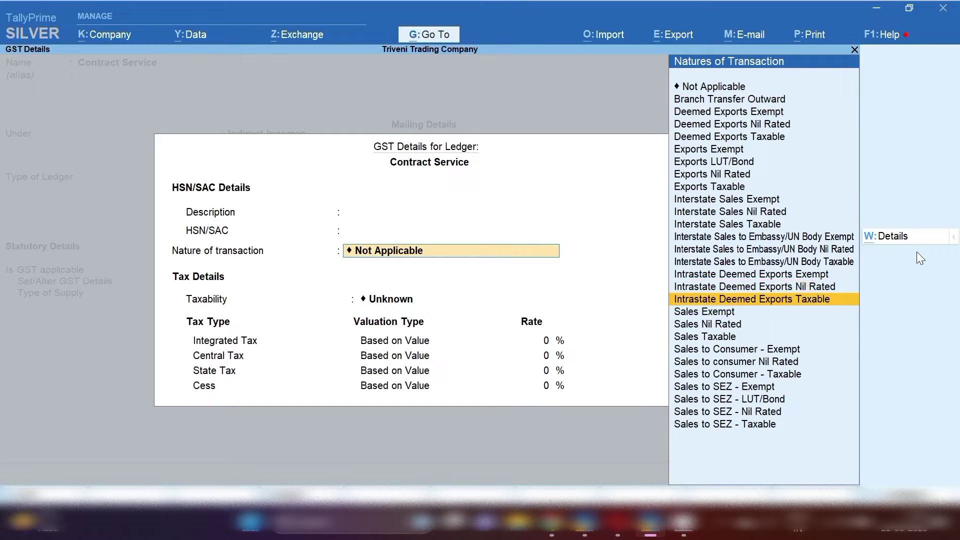
key("Return")
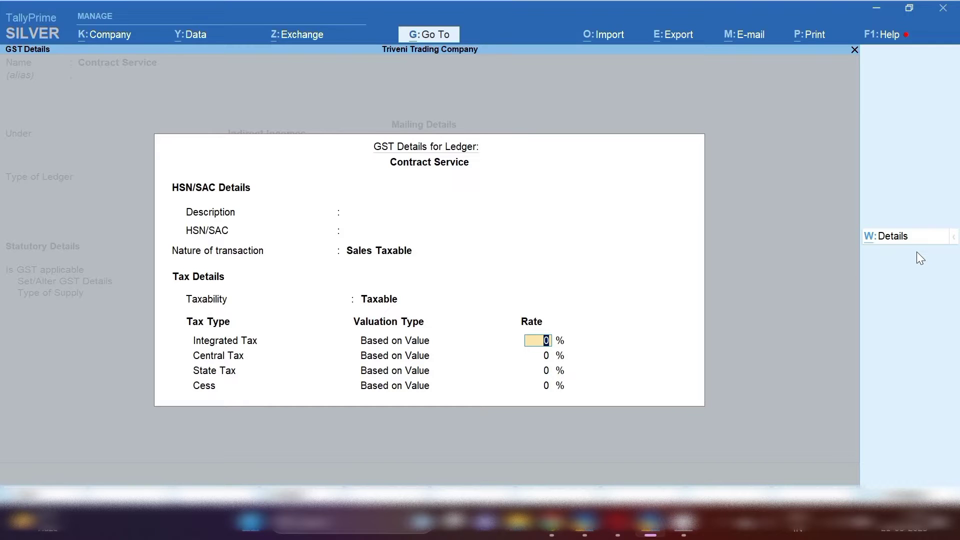
- Set the integrated tax rate to 18% and save the Contract Service ledger with supply type Services
type("18")
key("Return")
key("ctrl+a")
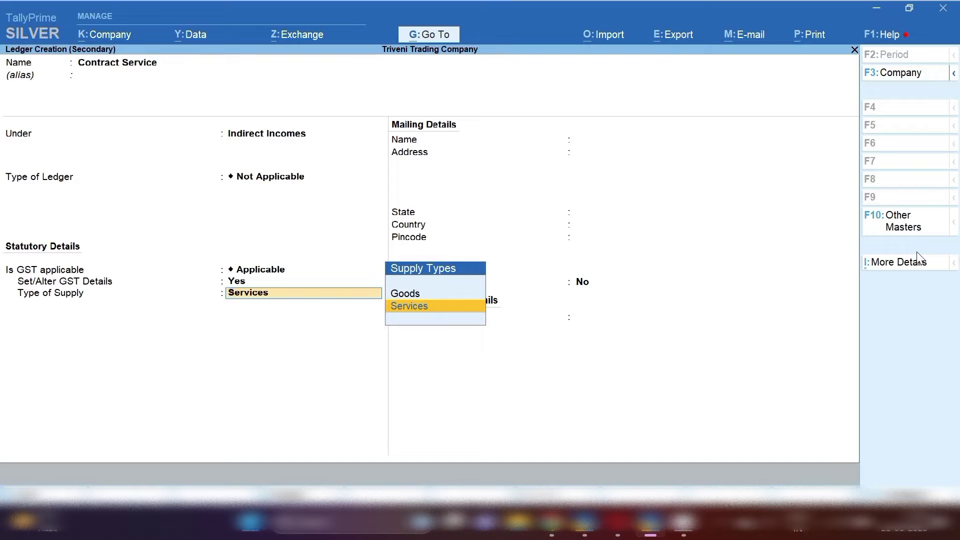
key("Return")
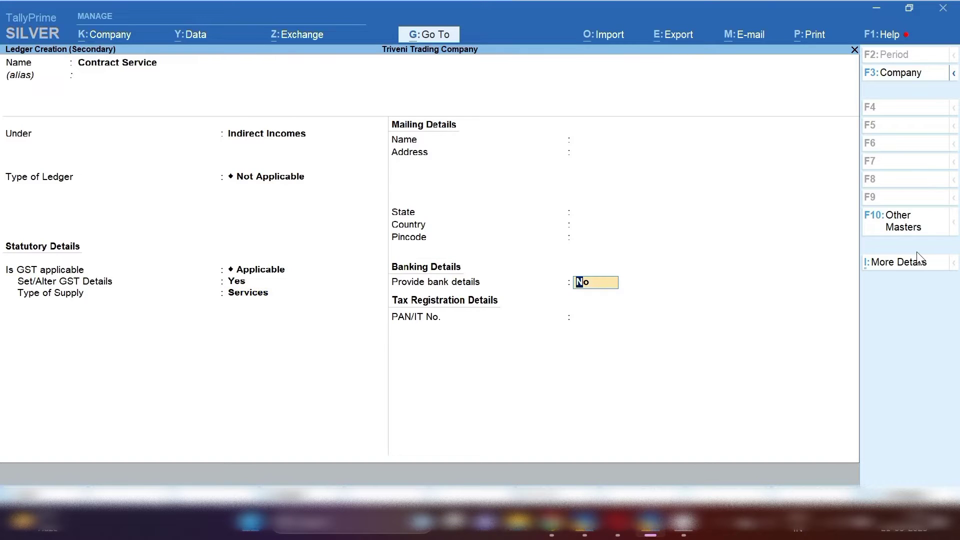
key("Return")
key("Return")
key("Return")
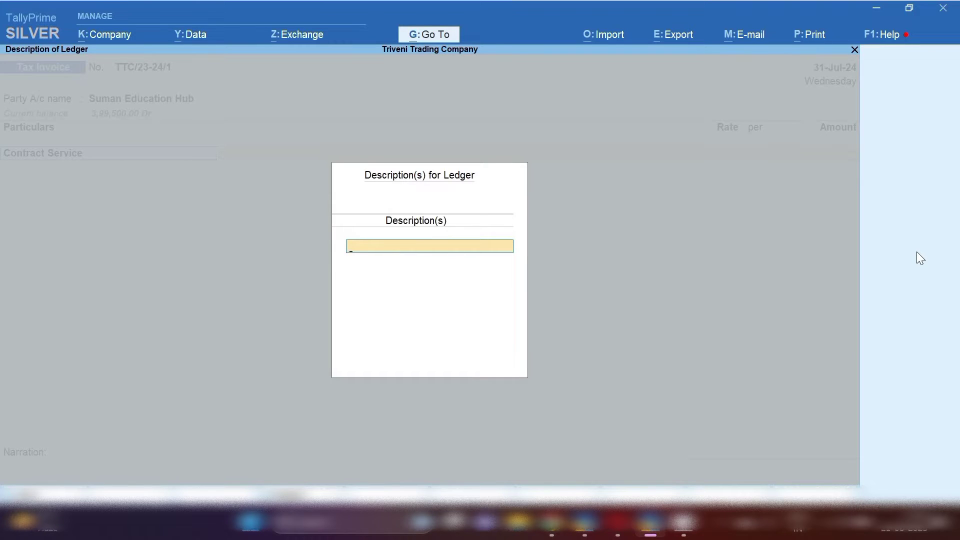
- Enter "Electcity Contract Work" as the description of the Contract Service line
type("Elec")
type("tvirity")
key("BackSpace")
key("BackSpace")
key("BackSpace")
key("BackSpace")
type("city Contract Work")
key("Return")
key("Return")
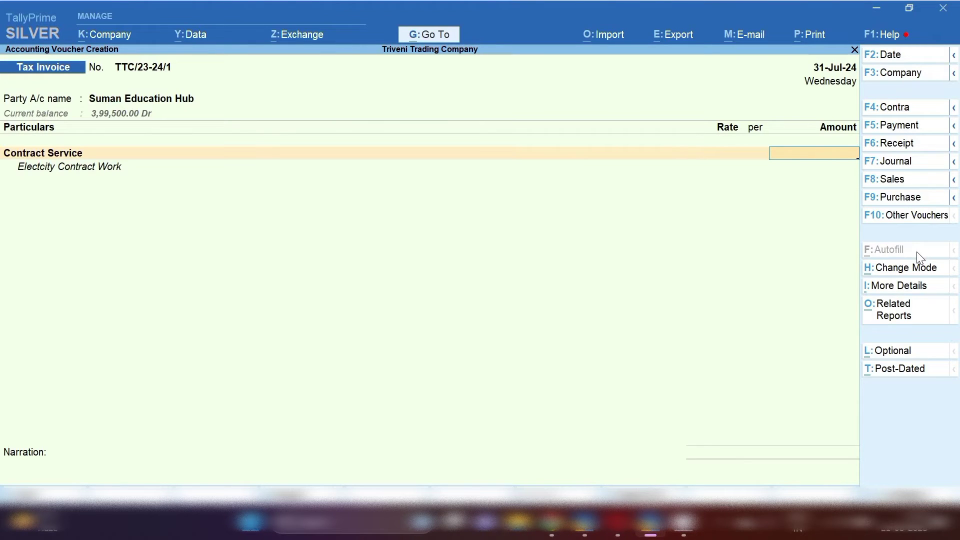
- Set the Contract Service amount to 1,00,000 and accept its description
type("1,")
type("00,")
type("00000")
key("Return")
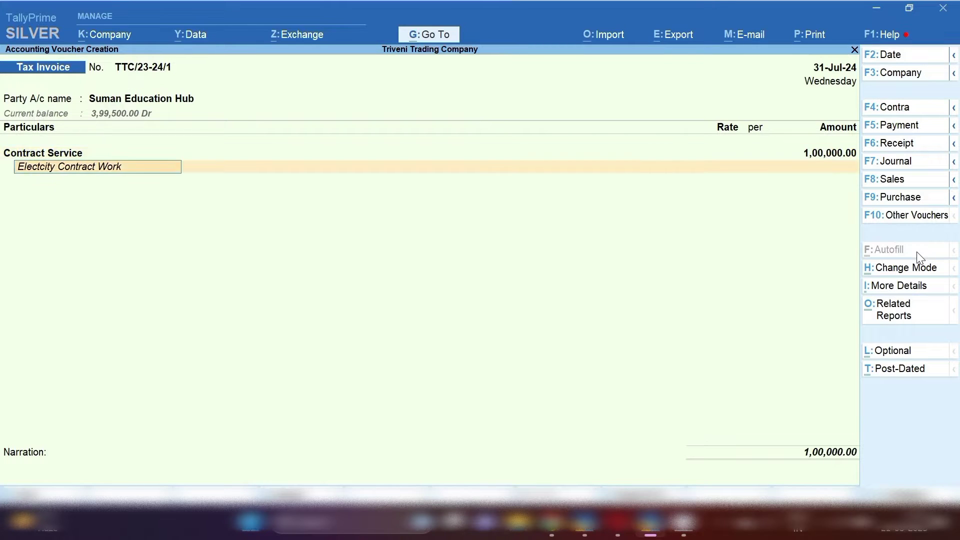
key("Return")
key("Return")
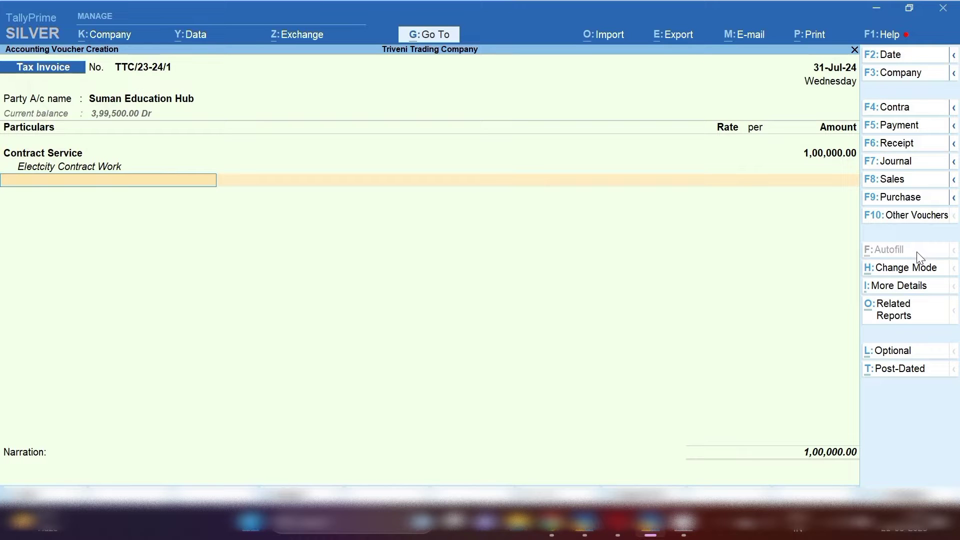
- Add Input Cgst and Input Sgst lines with their calculated amounts and save the tax invoice
type("Cgs")
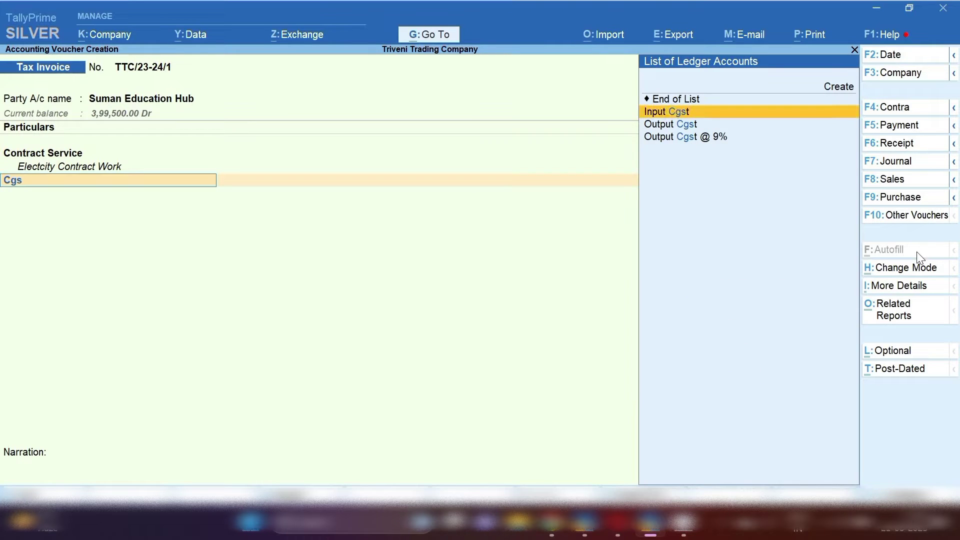
key("Return")
key("Return")
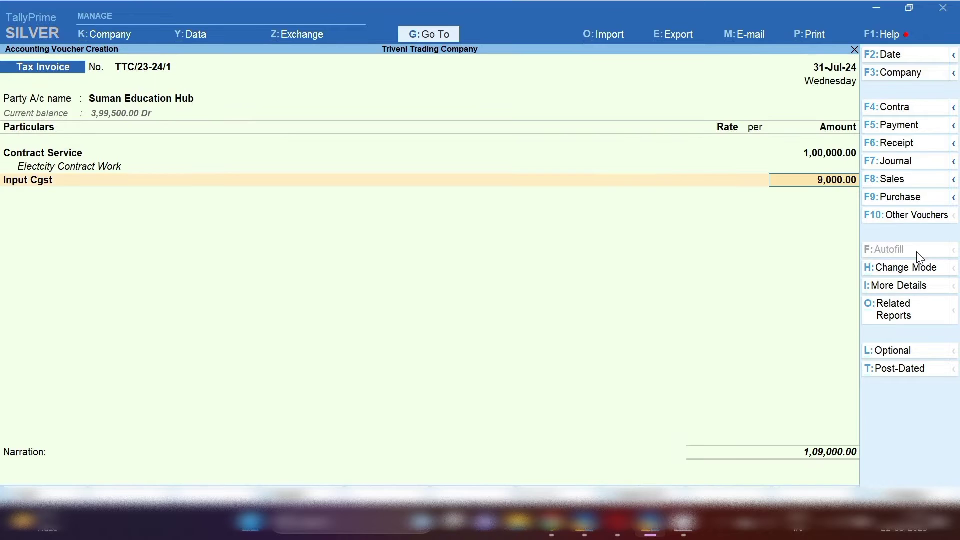
key("Return")
type("Sgs")
key("Return")
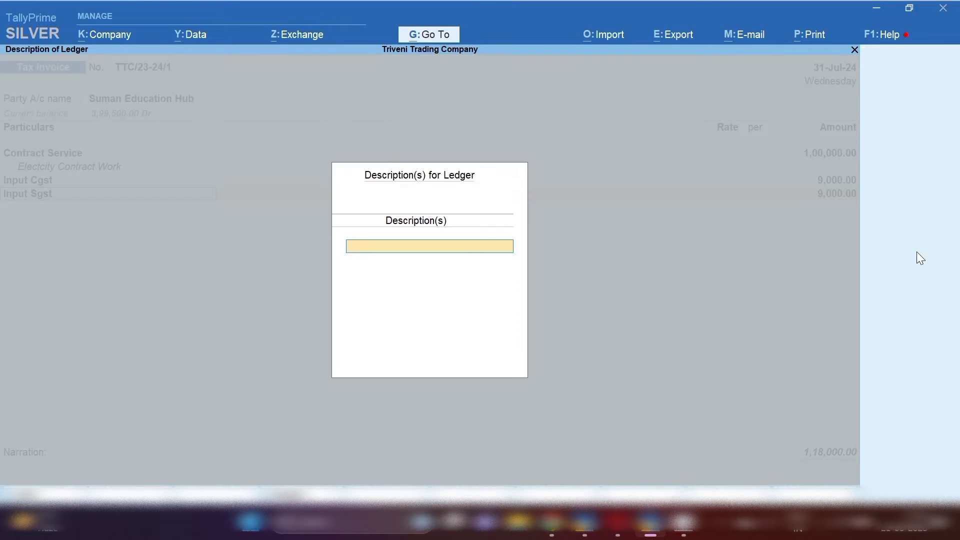
key("Return")
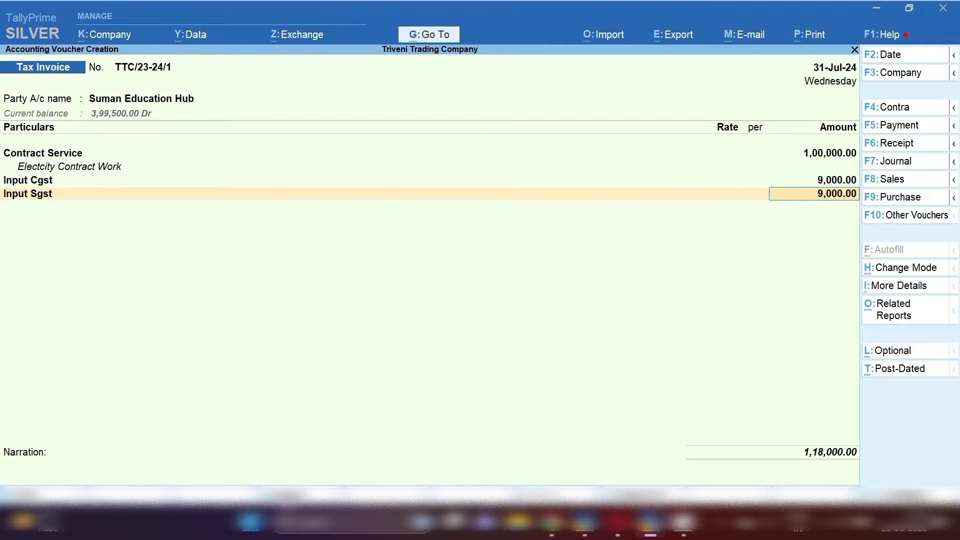
key("ctrl+a")
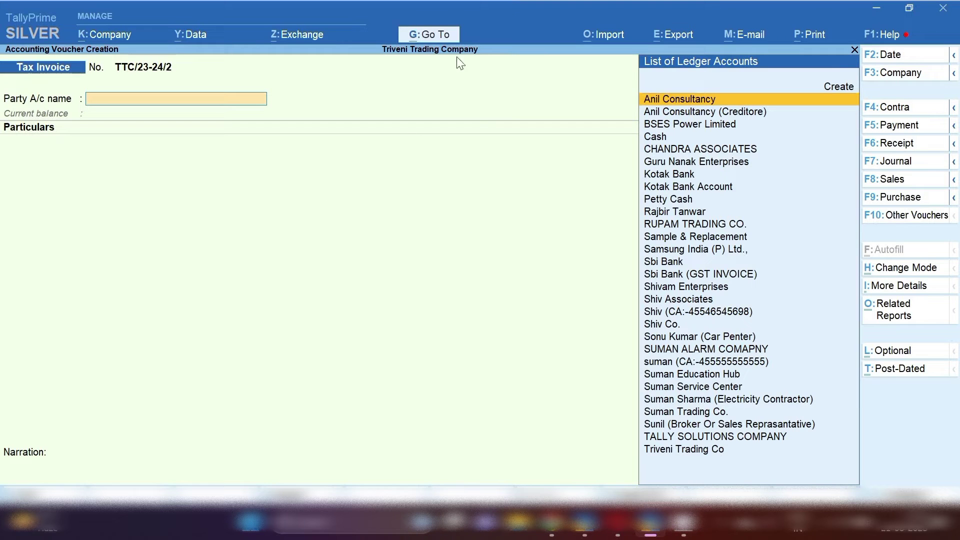
- Go to the ledger report through the Ledger Reports group in the list of reports
left_click(432, 33)
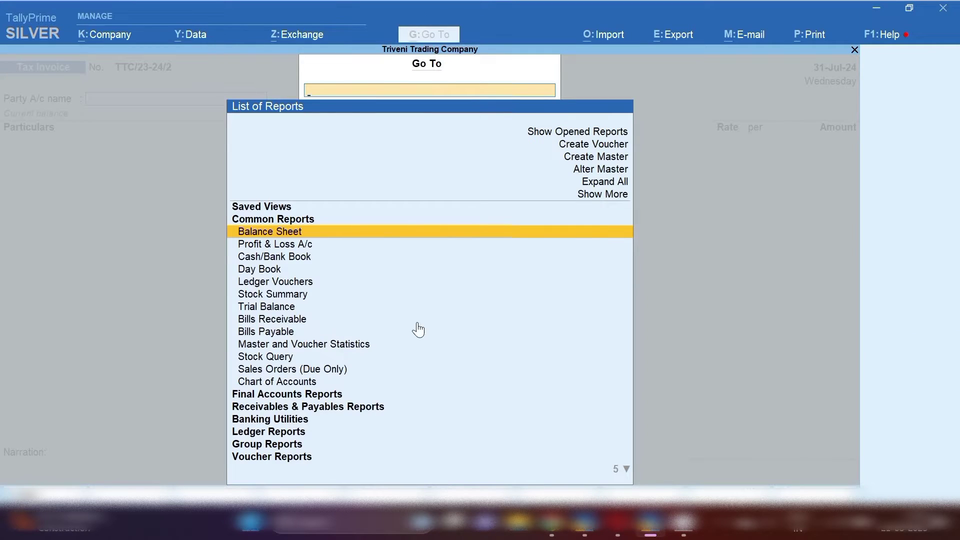
key("Down")
key("Down")
key("Down")
key("Down")
key("Down")
key("Down")
key("Down")
key("Down")
key("Down")
key("Down")
key("Down")
key("Down")
key("Down")
key("Down")
key("Down")
key("Down")
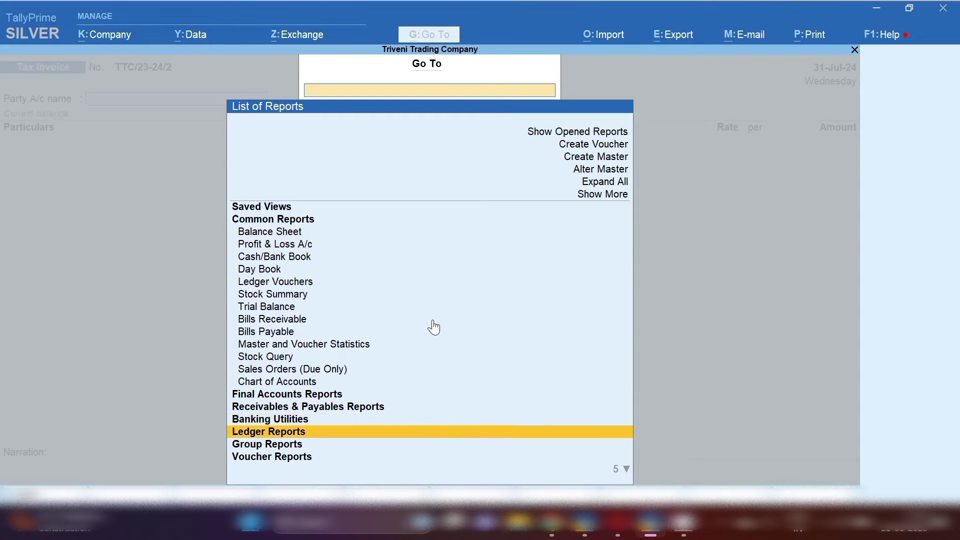
key("Return")
key("Return")
- Select the Suman Education Hub ledger and open its Contract Service tax invoice for alteration
type("Suman")
key("Down")
key("Down")
key("Down")
key("Down")
key("Down")
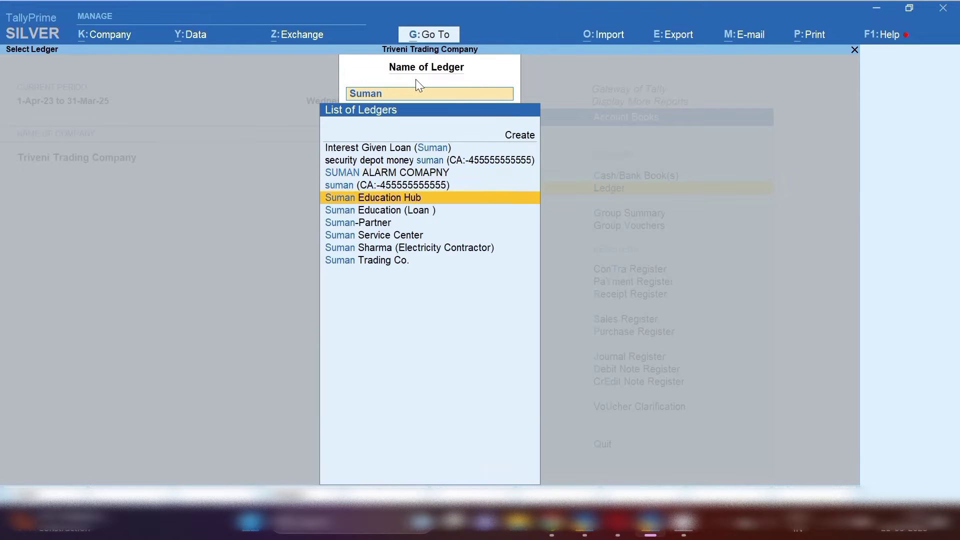
key("Return")
key("Return")
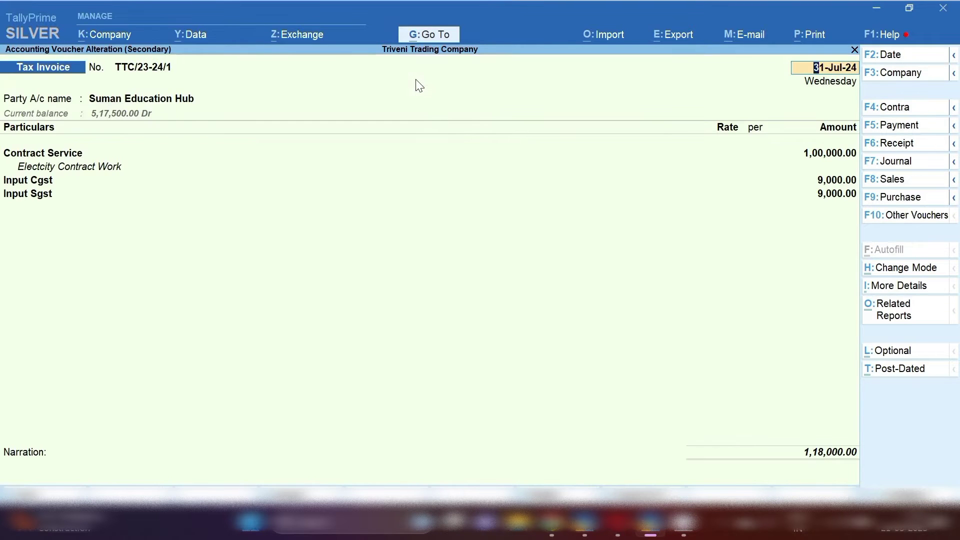
- Change the Contract Service tax invoice's voucher date to 21-8-2023 and save the alteration
key("F2")
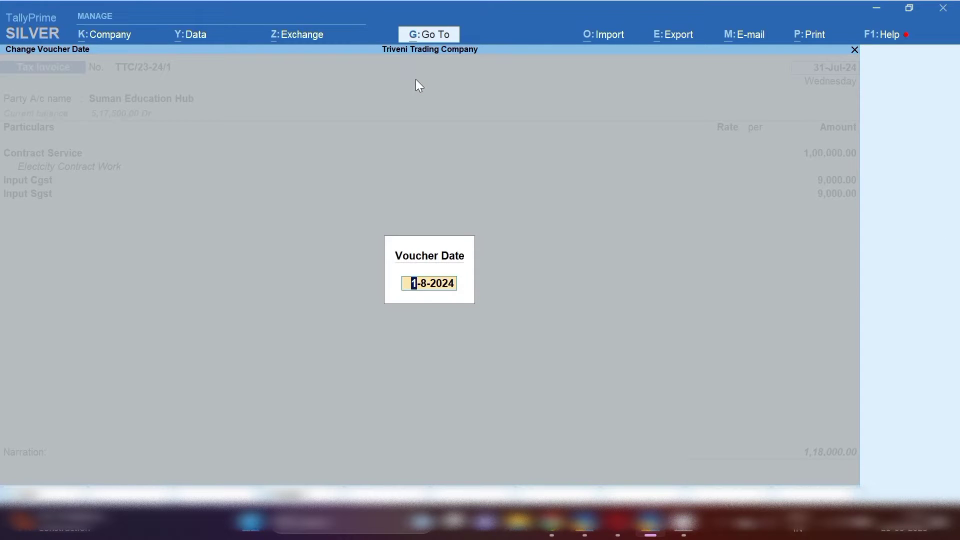
type("21.8.23")
key("Return")
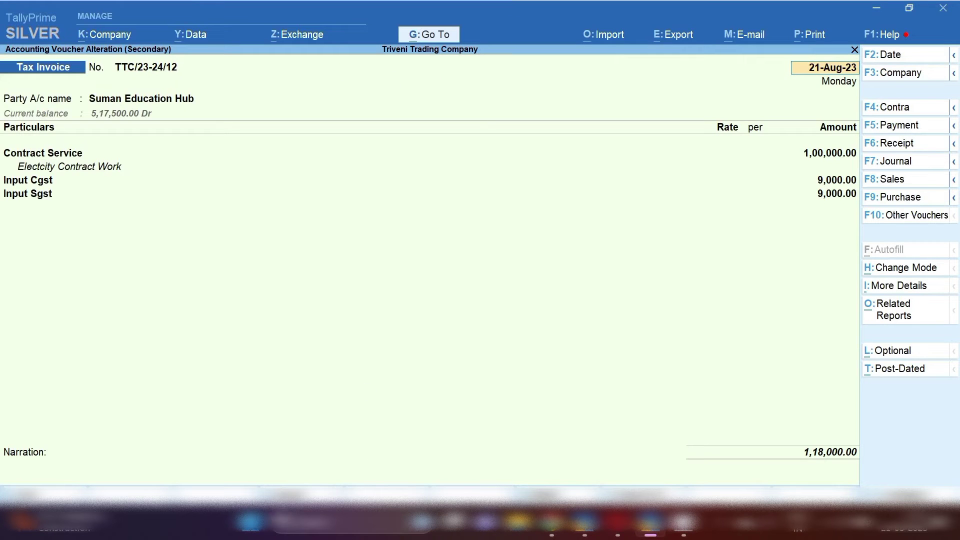
key("ctrl+a")
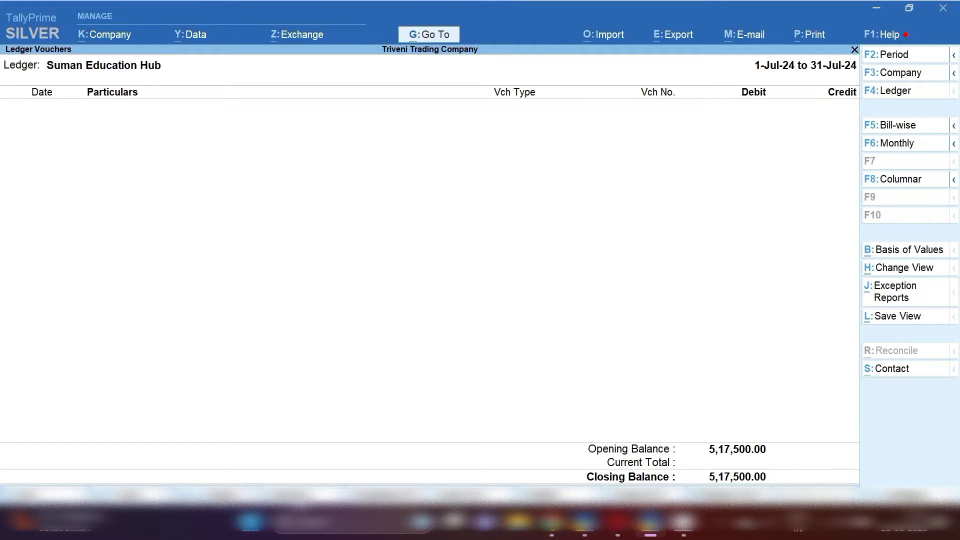
- Set the Suman Education Hub ledger report's period to 1-Apr-23 to 31-Jul-24
key("F4")
key("Return")
key("F2")
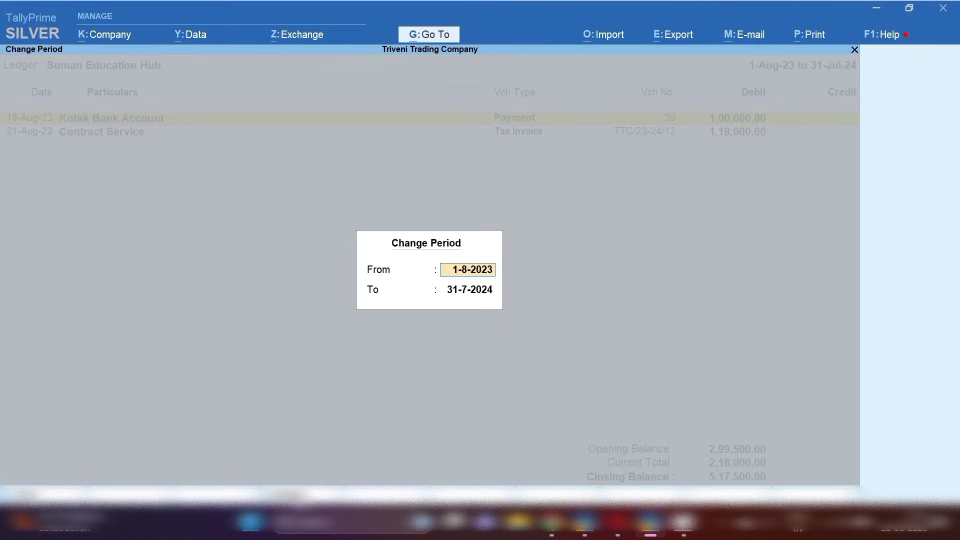
key("BackSpace")
key("Return")
key("BackSpace")
key("Return")
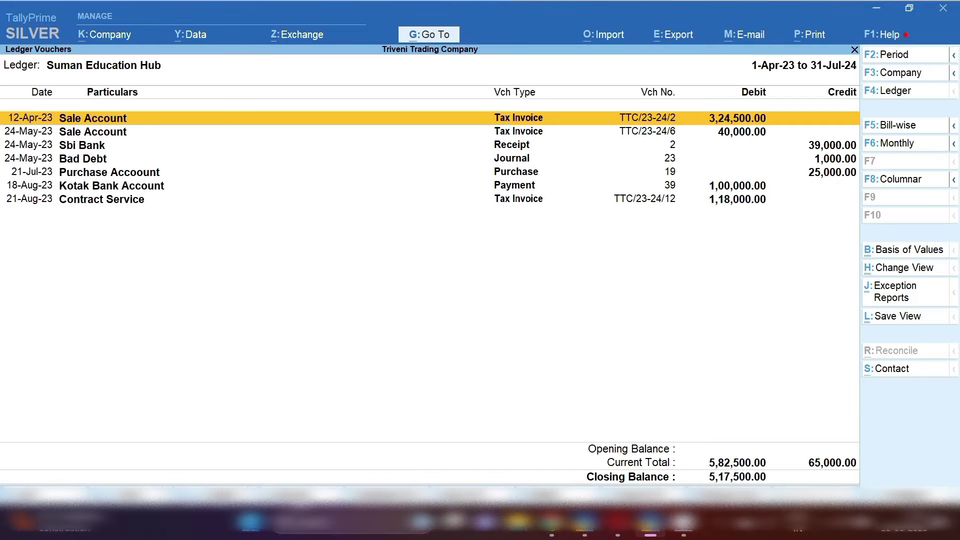
- Open the Contract Service tax invoice dated 21-Aug-23 from the ledger's voucher list
key("Up")
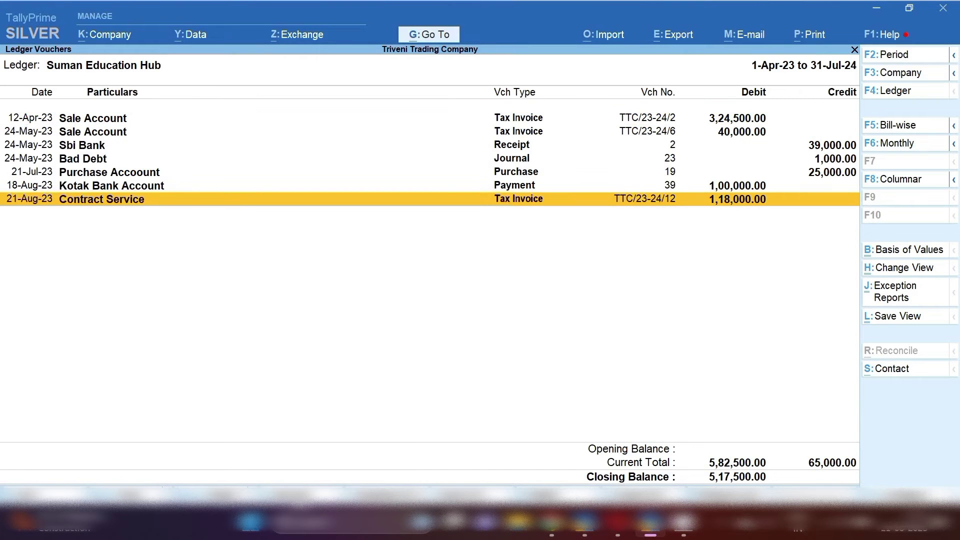
key("space")
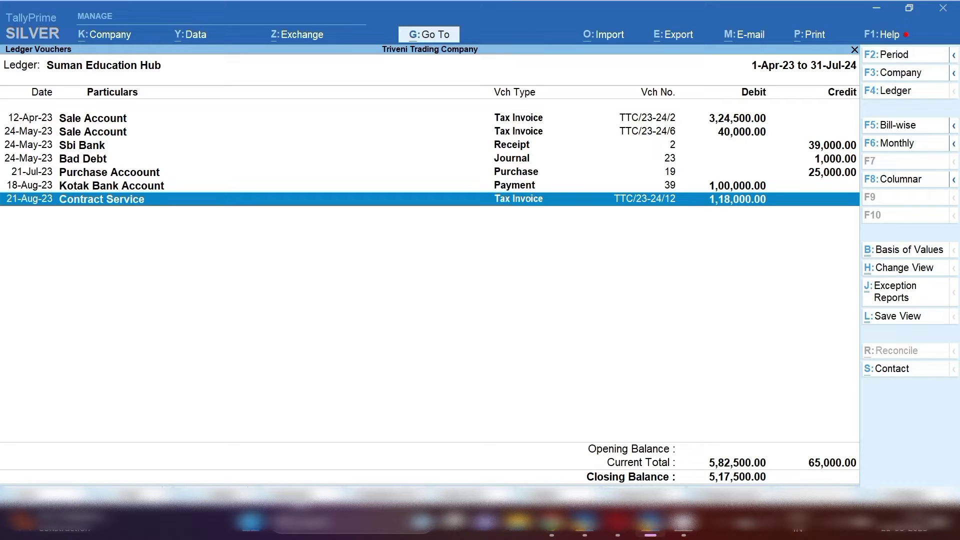
key("Return")
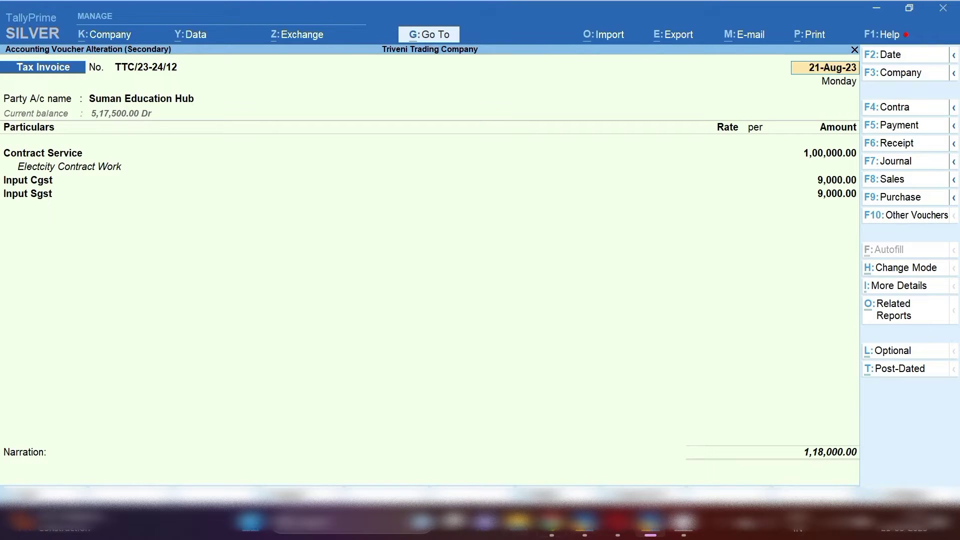
left_click(719, 522)
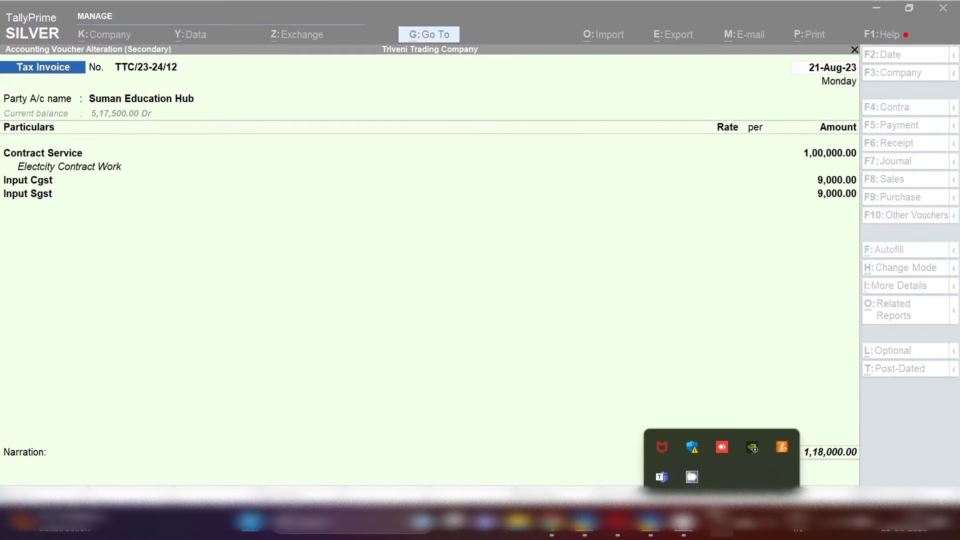
right_click(693, 479)
left_click(729, 427)
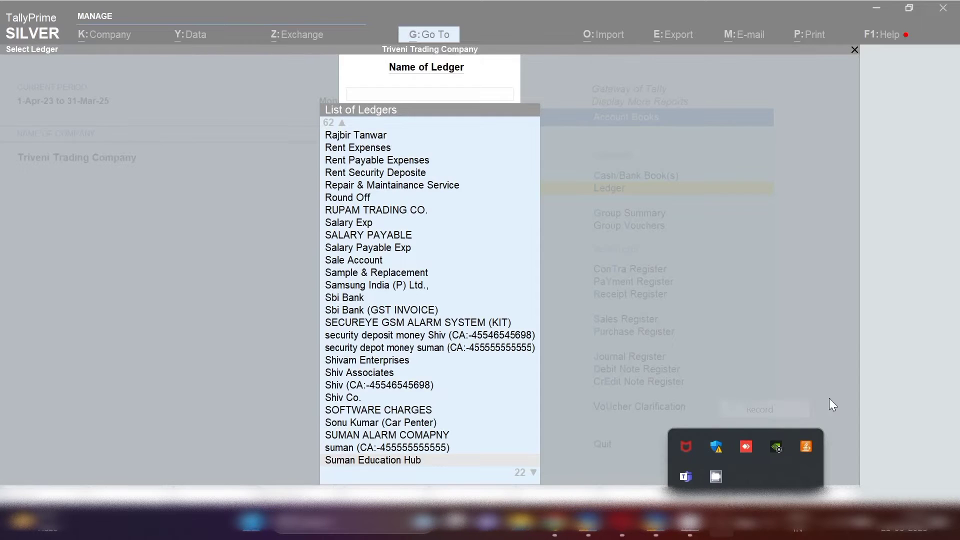
- Find the Suman Education Hub ledger by name and display its vouchers
left_click(411, 105)
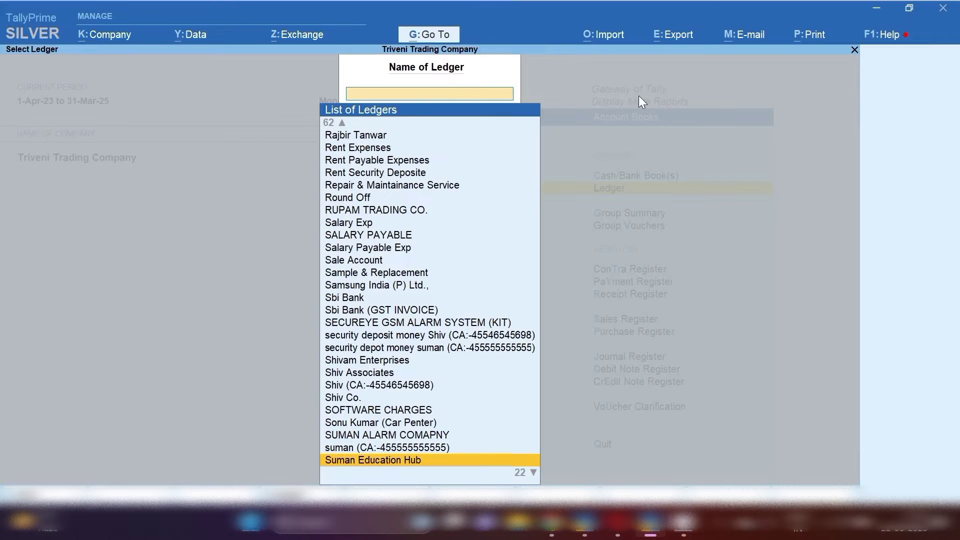
type("Sum")
key("Down")
key("Down")
key("Down")
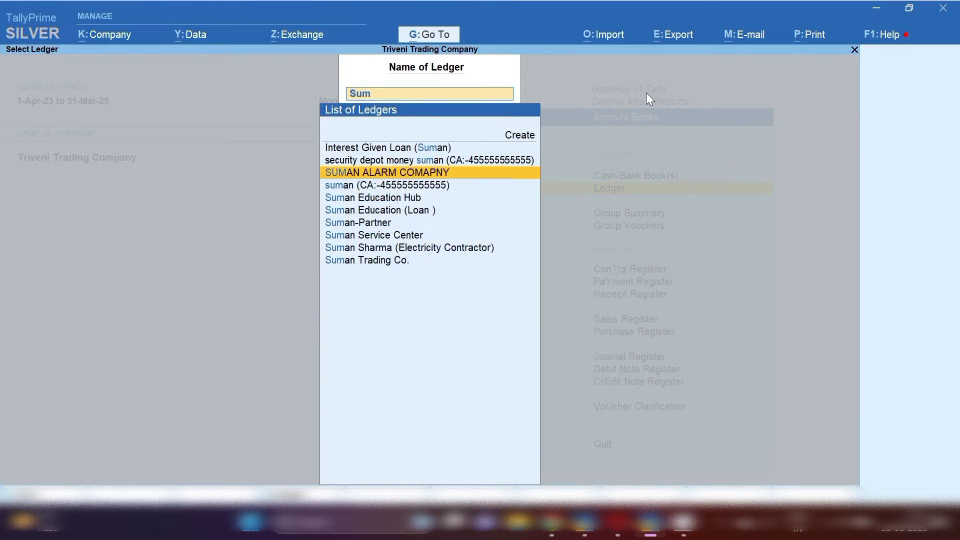
key("Return")
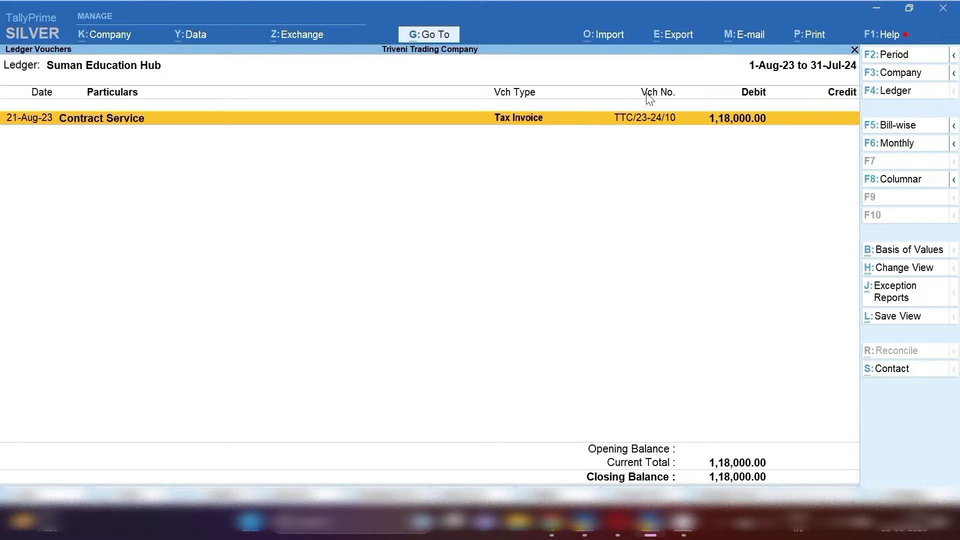
- Review the 21-Aug-23 Contract Service tax invoice and quit it without making changes
key("space")
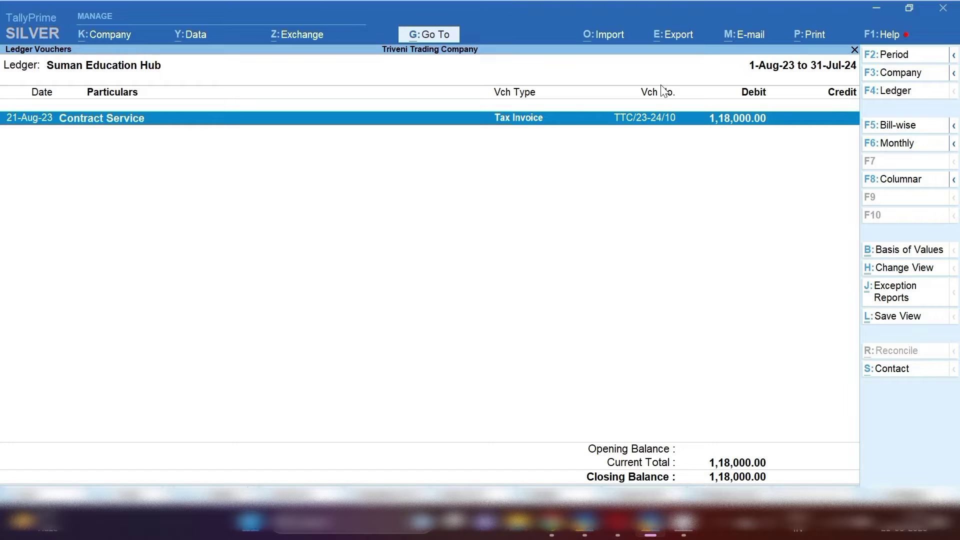
key("Return")
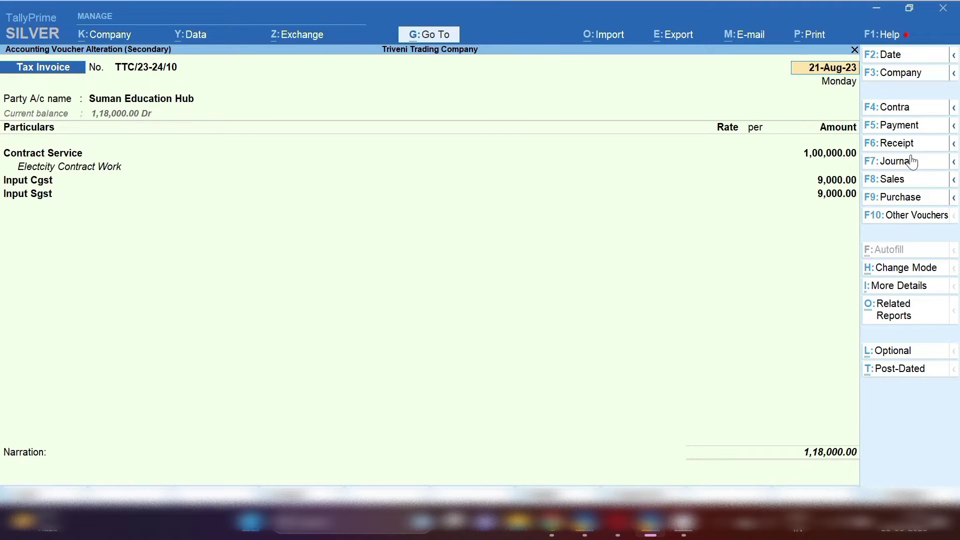
key("Escape")
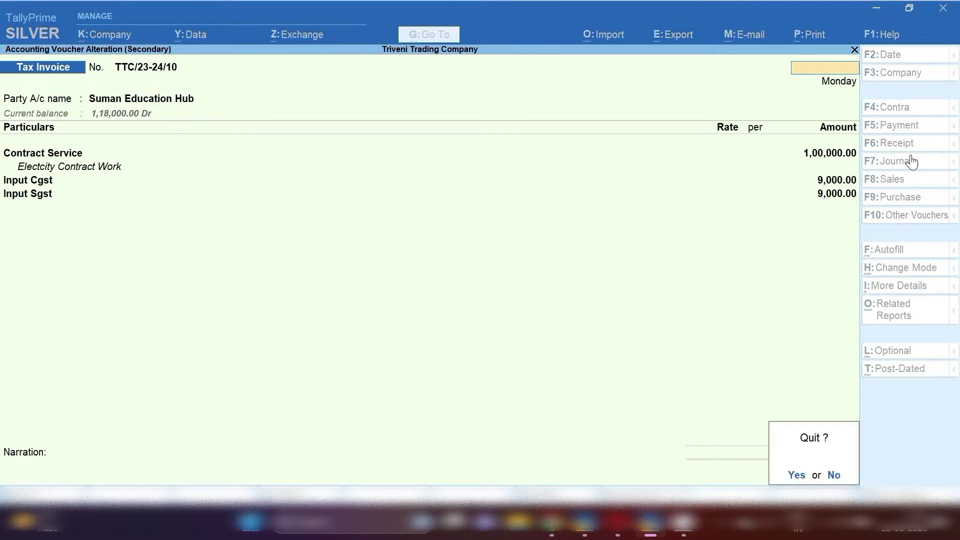
key("y")
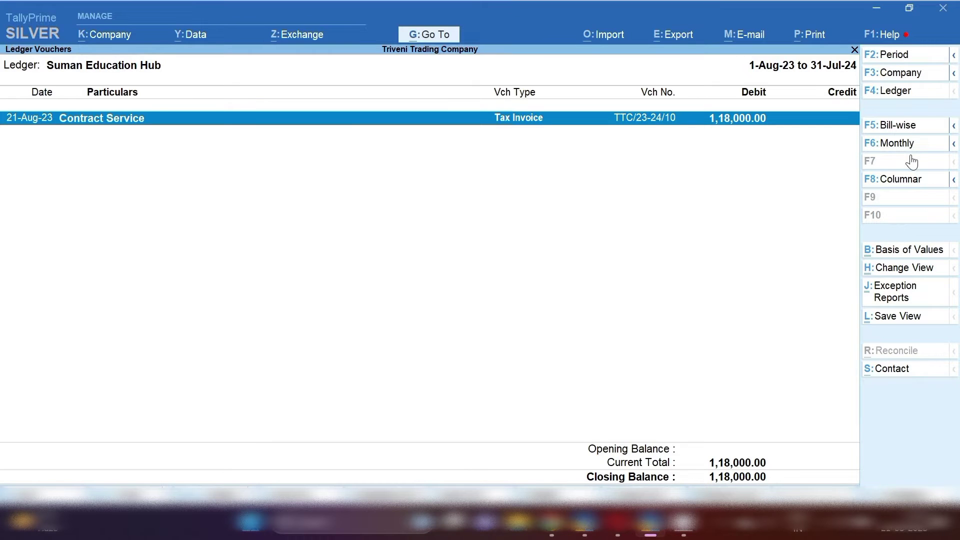
- Start a new journal voucher and set its date to 21-8-2023
key("alt+c")
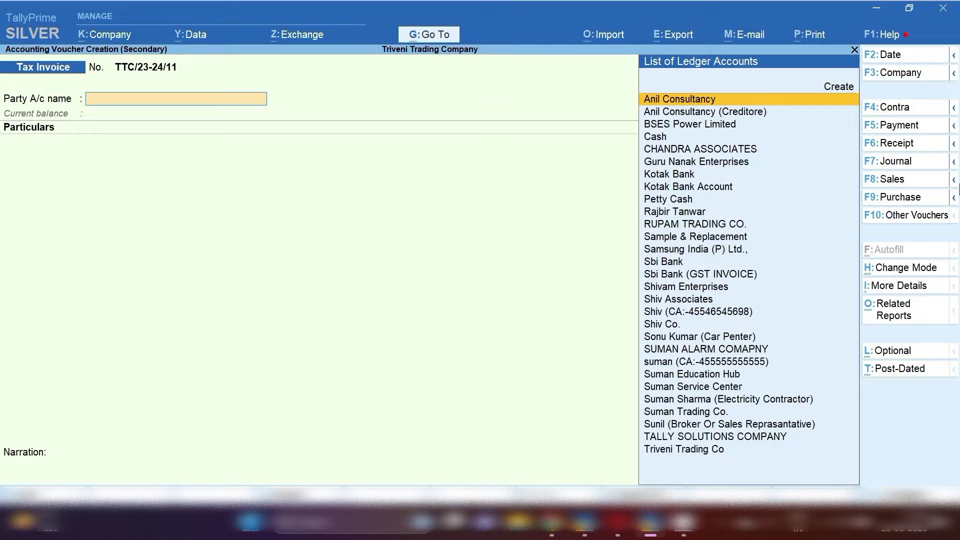
left_click(914, 167)
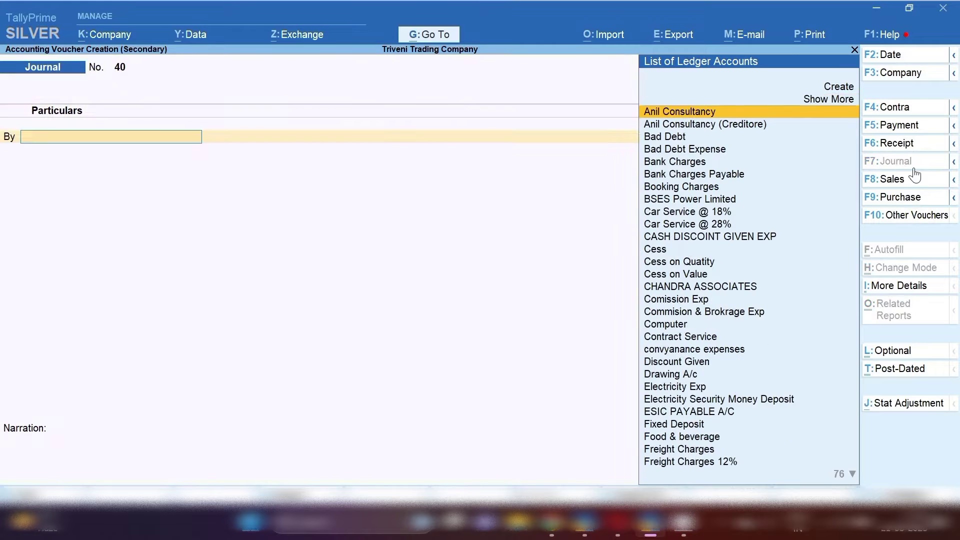
key("F2")
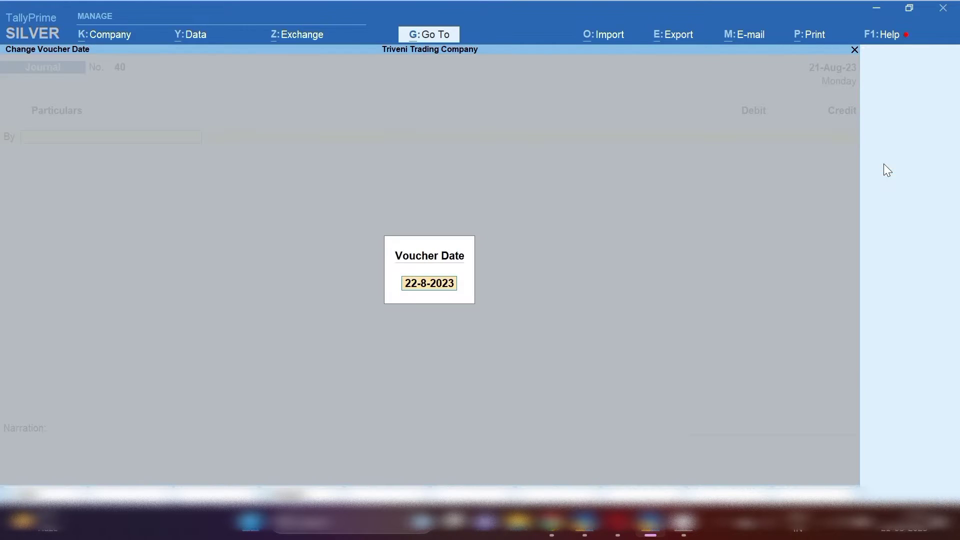
type("21.8.23")
key("Return")
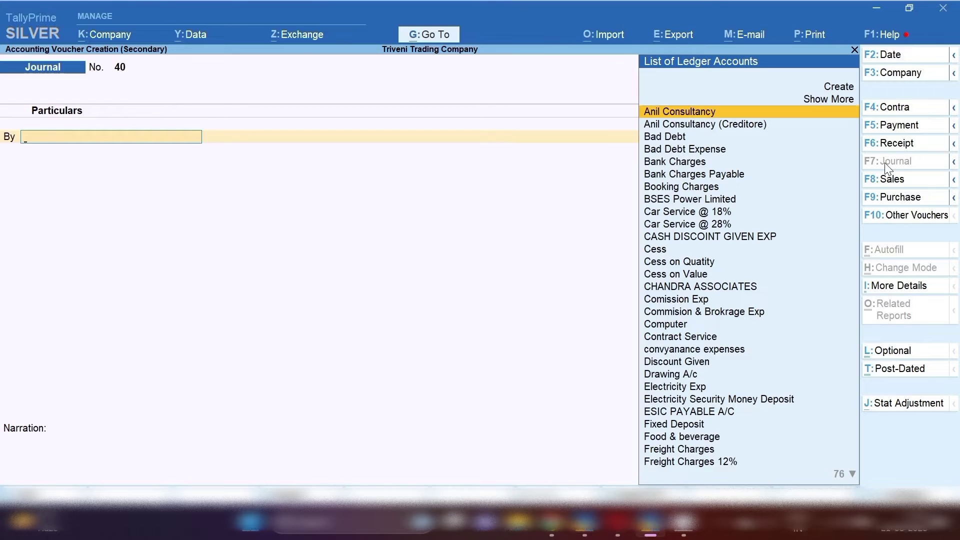
- Create a new ledger from the journal's debit line and name it Tds Receivable on Contracter (194C)
key("alt+c")
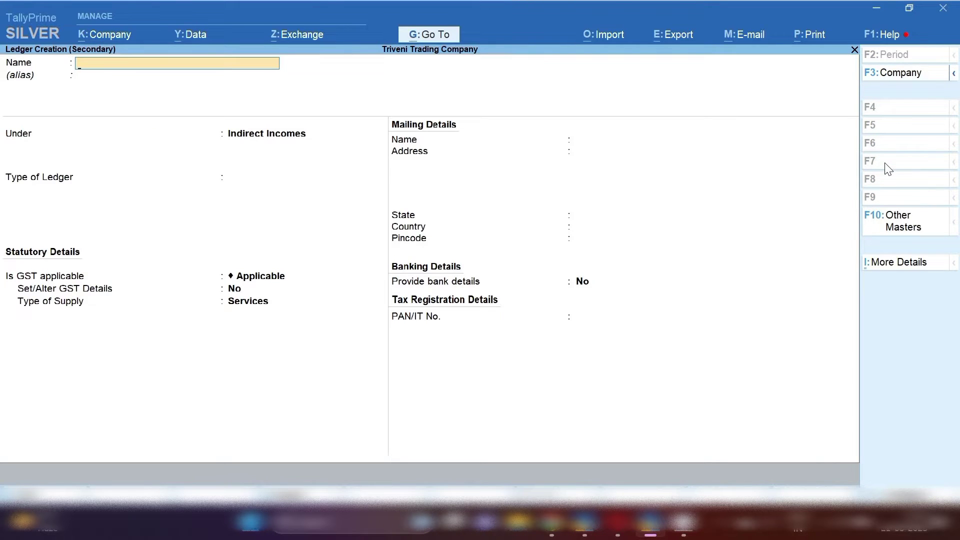
type("Tds Receivable")
key("BackSpace")
type("on Contrac")
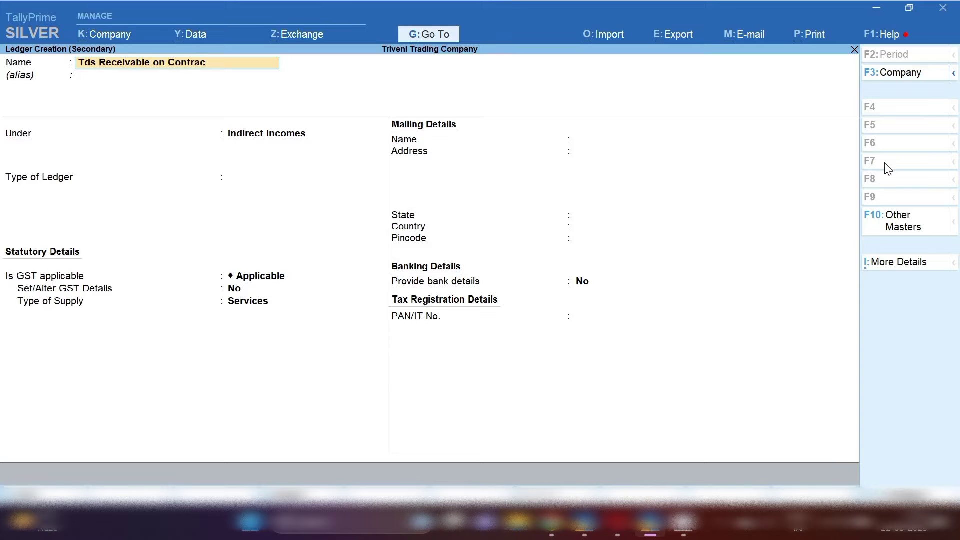
type("ter (194C)")
key("Return")
key("Return")
- Place the new TDS ledger under Current Assets and save it
type("Cur")
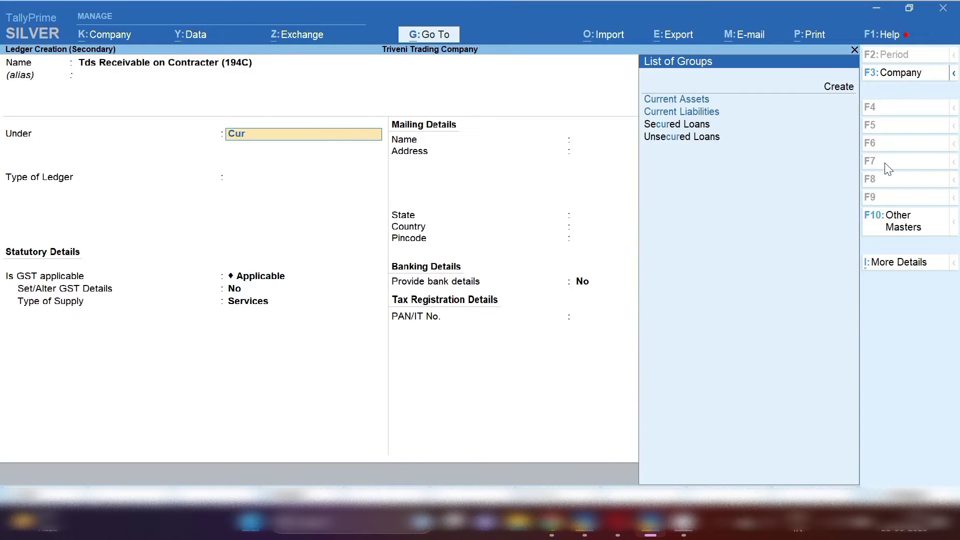
type("e")
key("BackSpace")
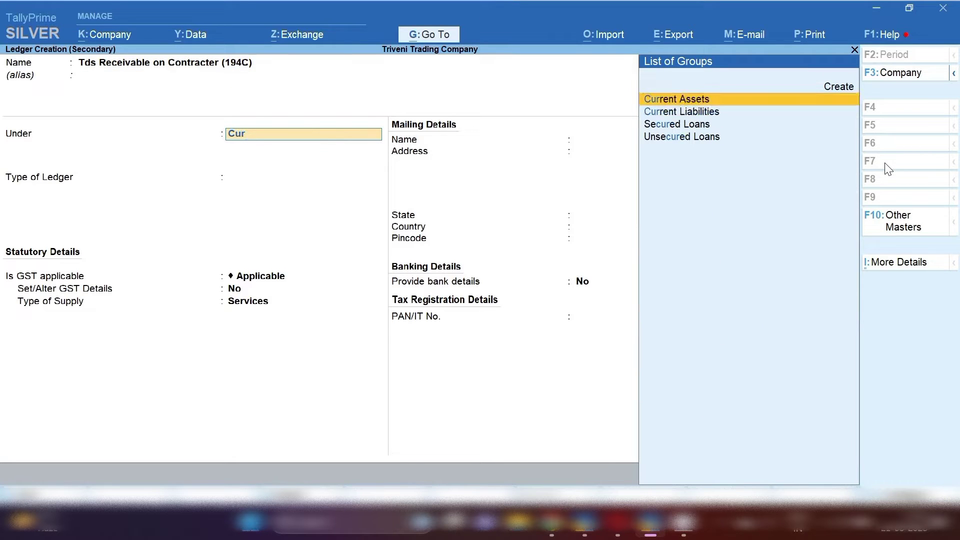
key("Return")
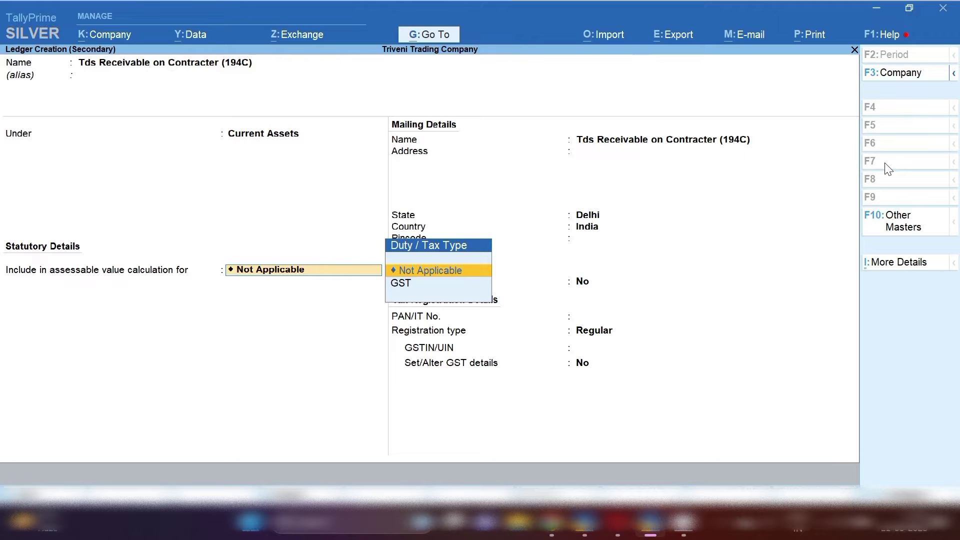
key("ctrl+a")
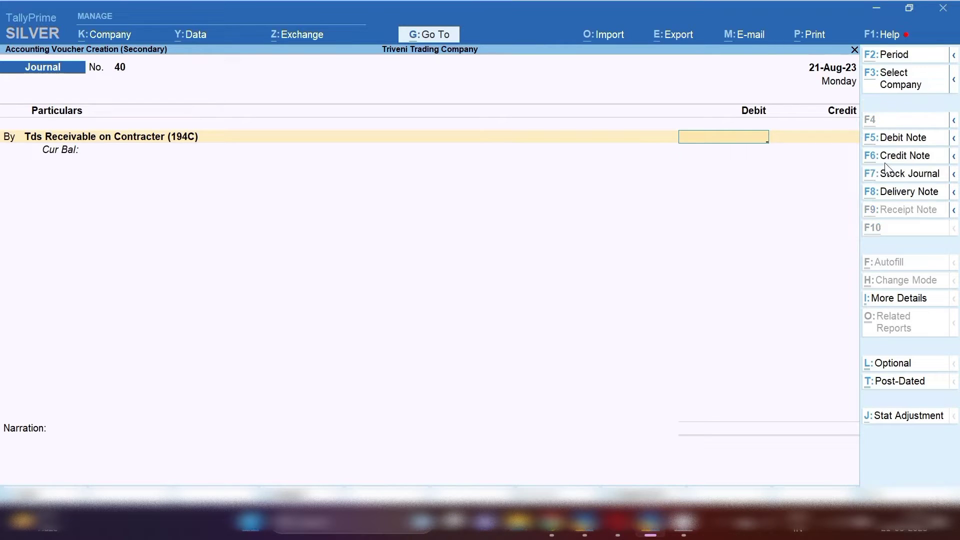
- Calculate 100000/100*2 with the built-in calculator and debit 2,000 to Tds Receivable on Contracter (194C)
key("ctrl+n")
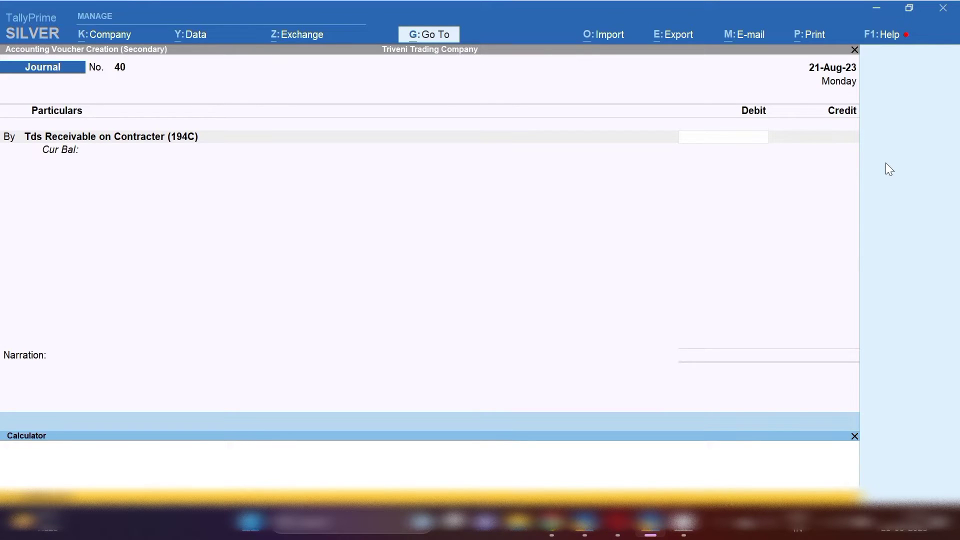
key("Return")
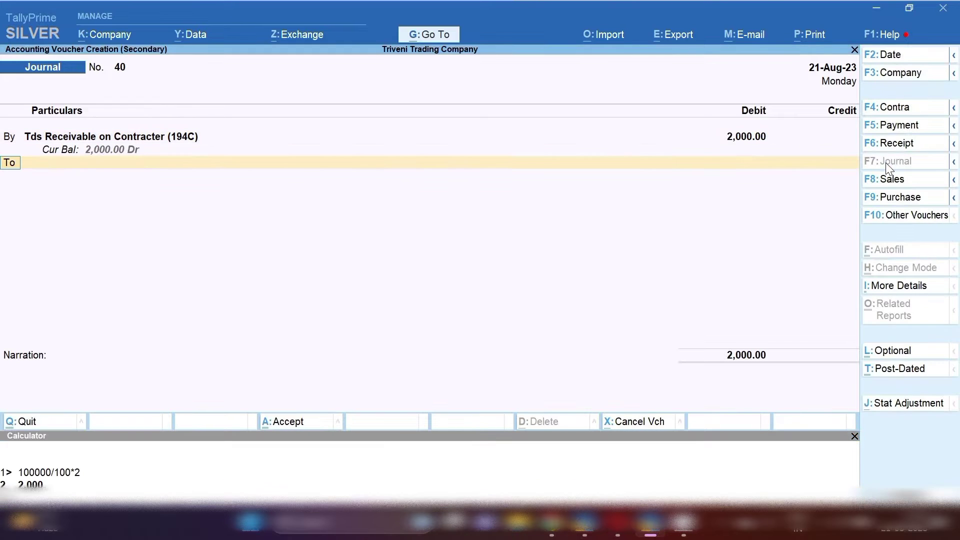
left_click(855, 436)
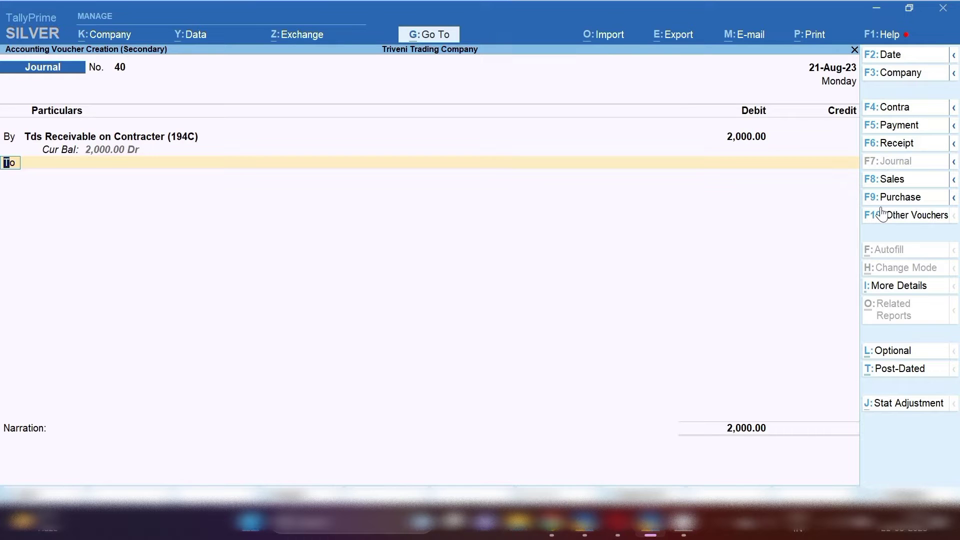
- Credit Suman Education Hub with 2,000 on the journal's second line
key("Return")
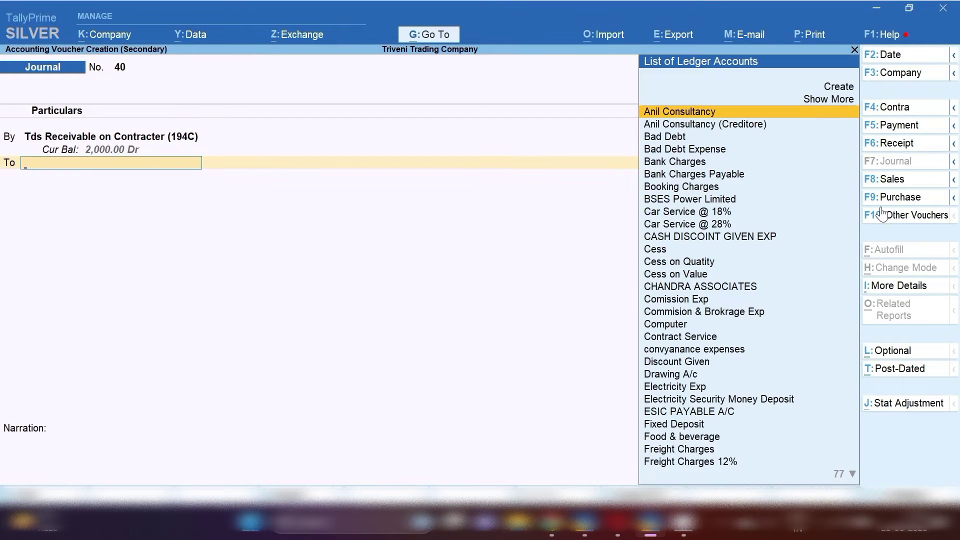
type("Sun")
key("BackSpace")
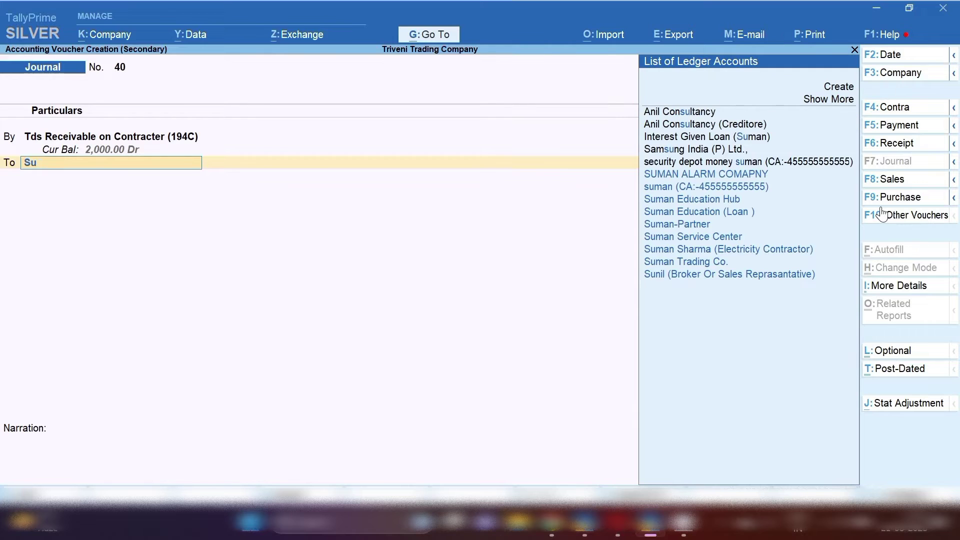
type("man")
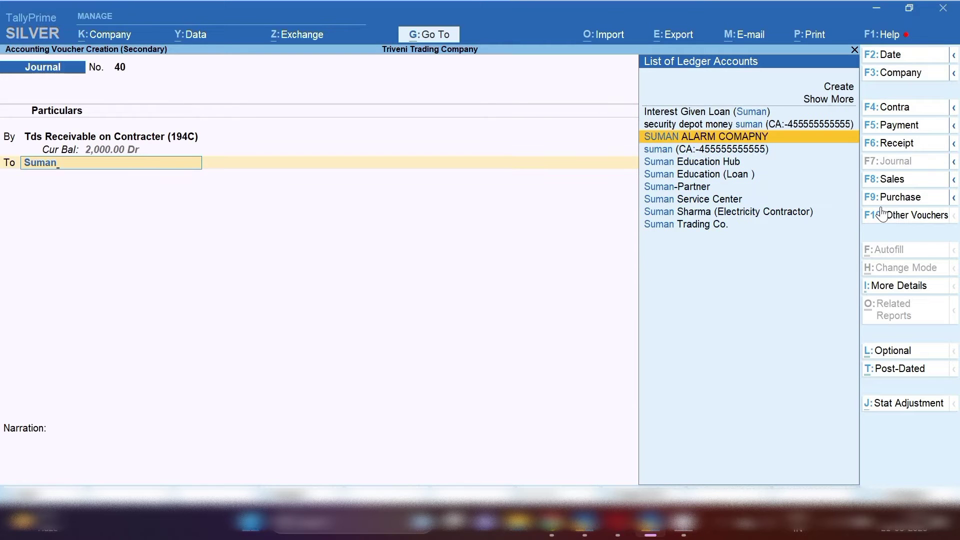
key("Down")
key("Down")
key("Return")
key("Return")
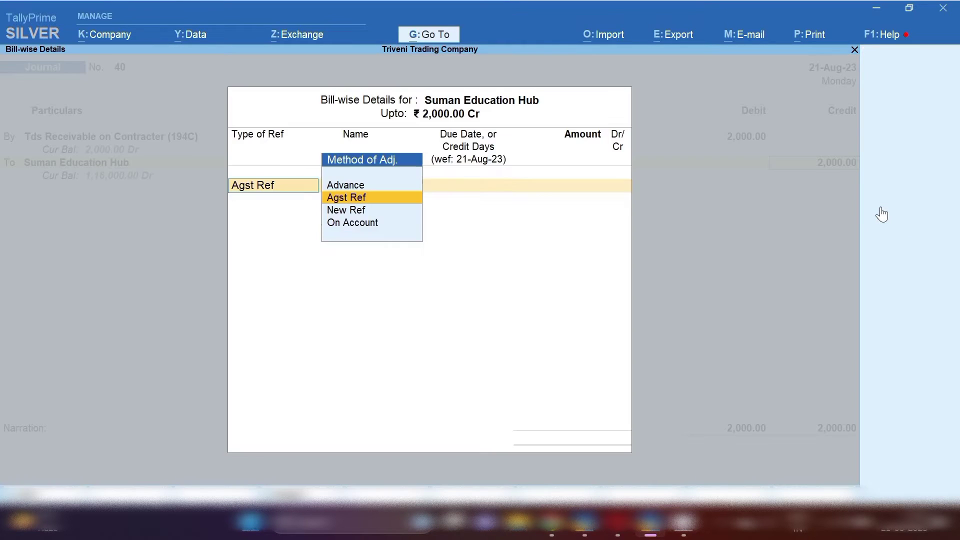
- Allocate the 2,000 credit as Agst Ref to bill TTC/23-24/1 and accept the bill-wise details
key("Return")
key("Return")
key("Return")
key("Return")
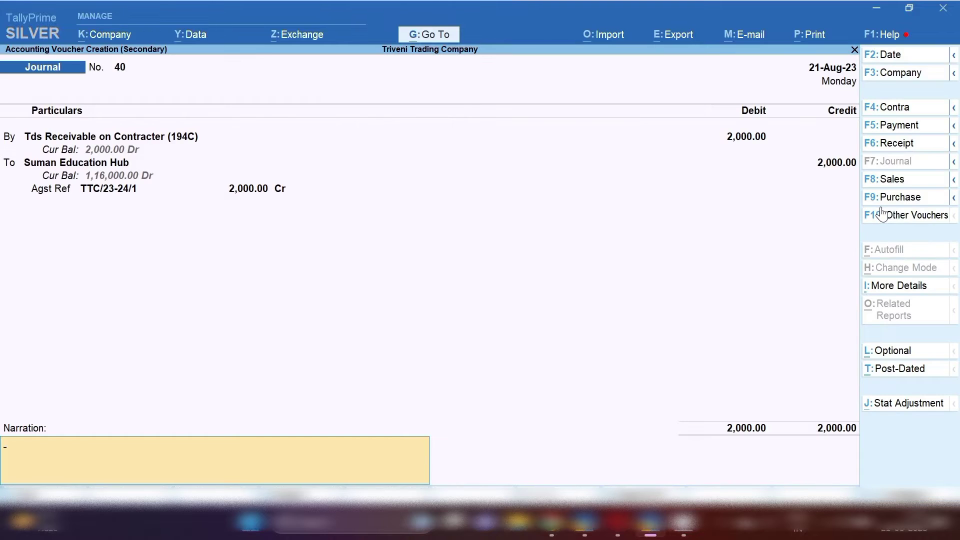
- Enter the narration "tds received agsin" and save the journal voucher
type("tds received agsin")
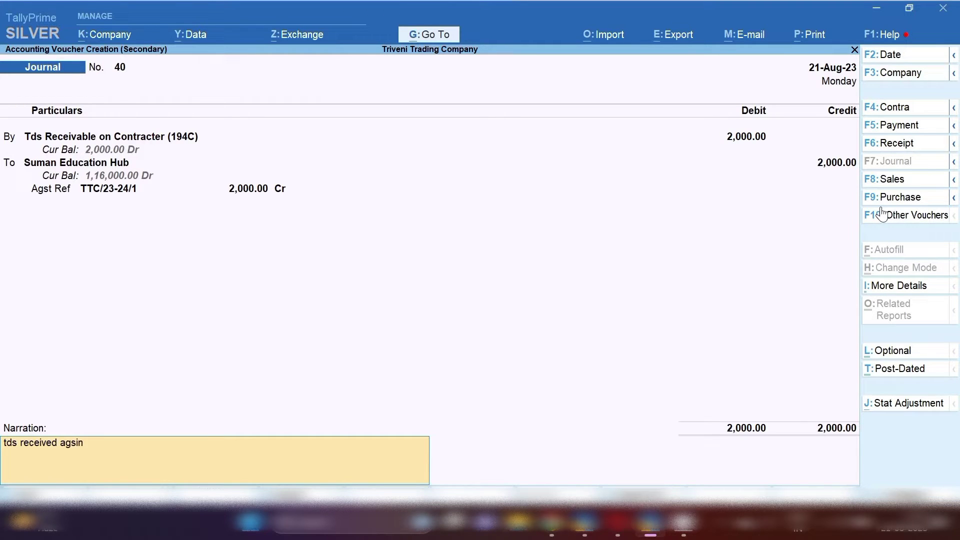
key("Return")
key("Return")
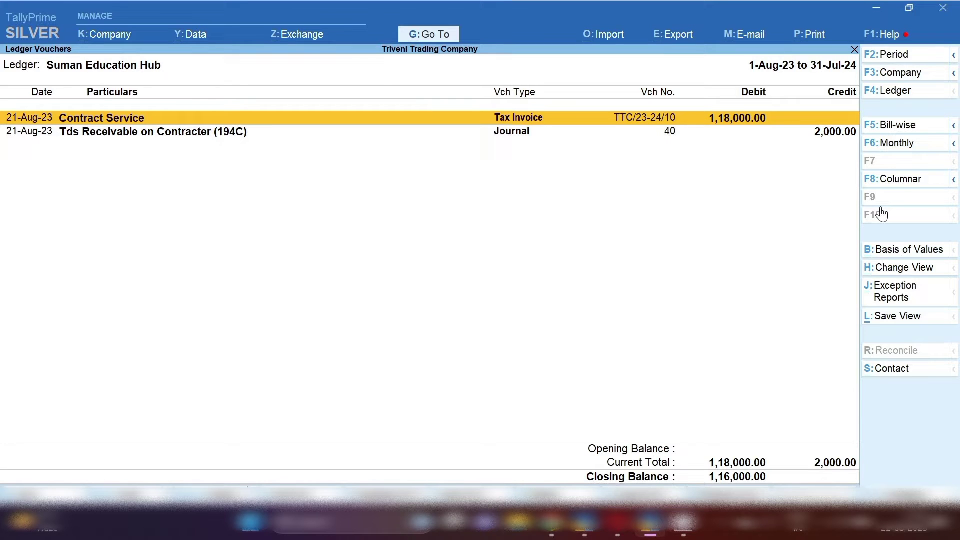
- Add a new voucher from the ledger report, dated 1-Sep-23 and of type Tax Invoice
key("space")
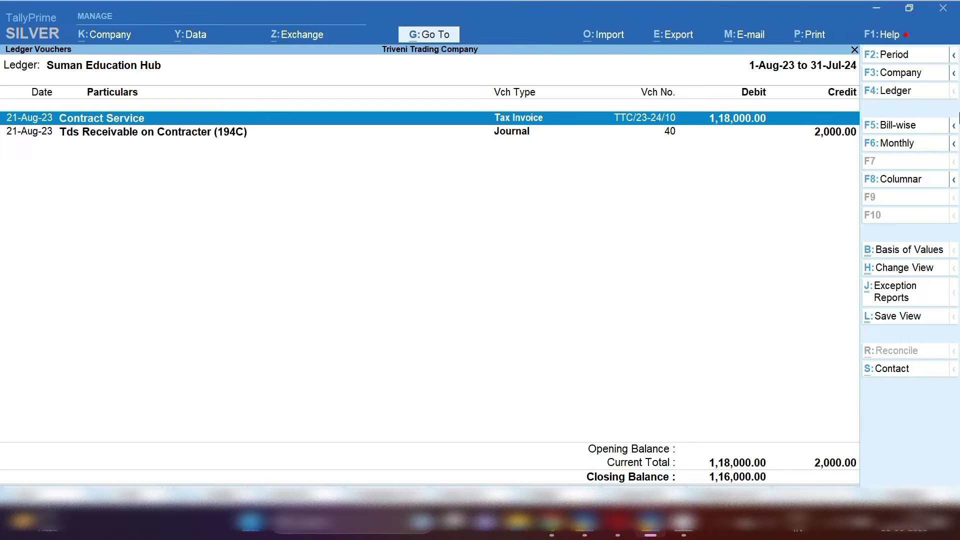
key("Down")
key("alt+a")
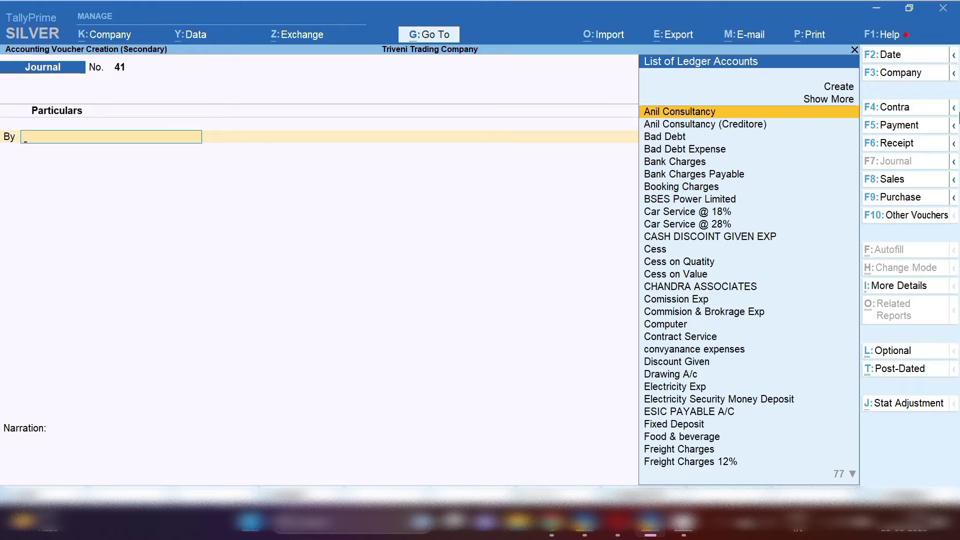
key("F2")
type("1-9")
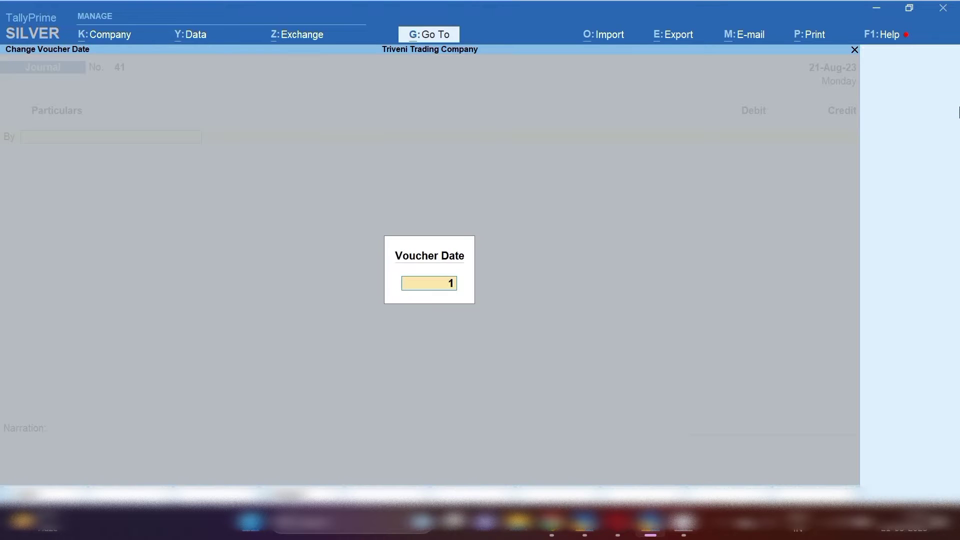
key("Return")
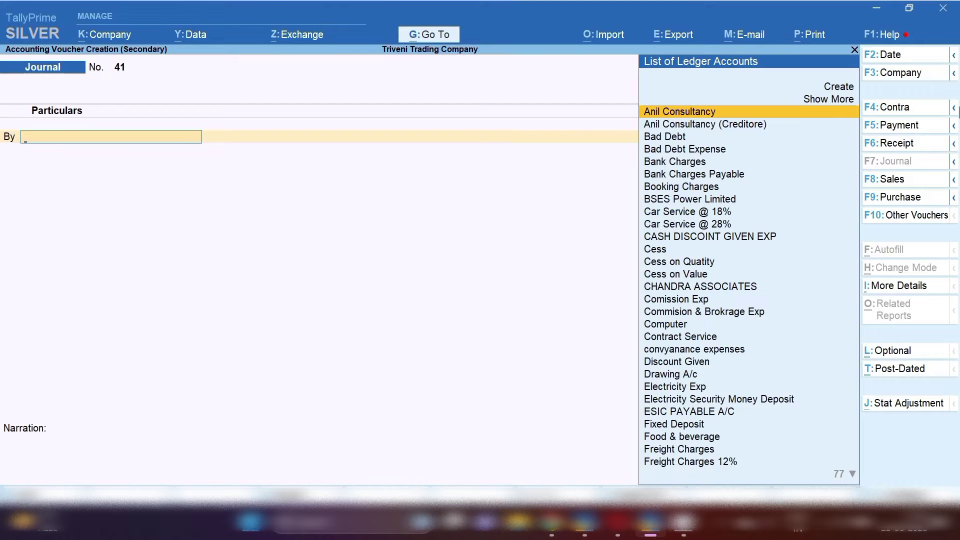
left_click(894, 184)
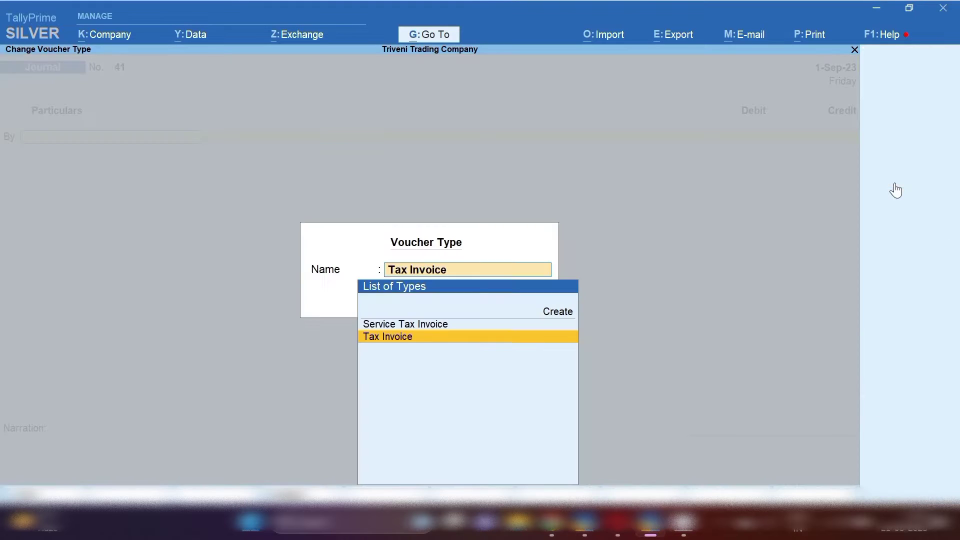
key("Return")
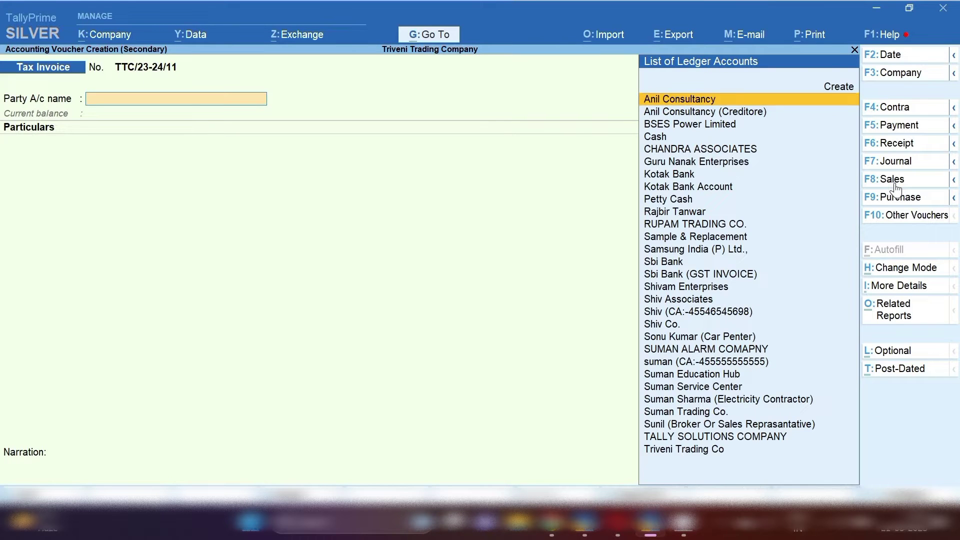
- Set Suman Education Hub as the invoice's party account and accept its additional details
type("Sum")
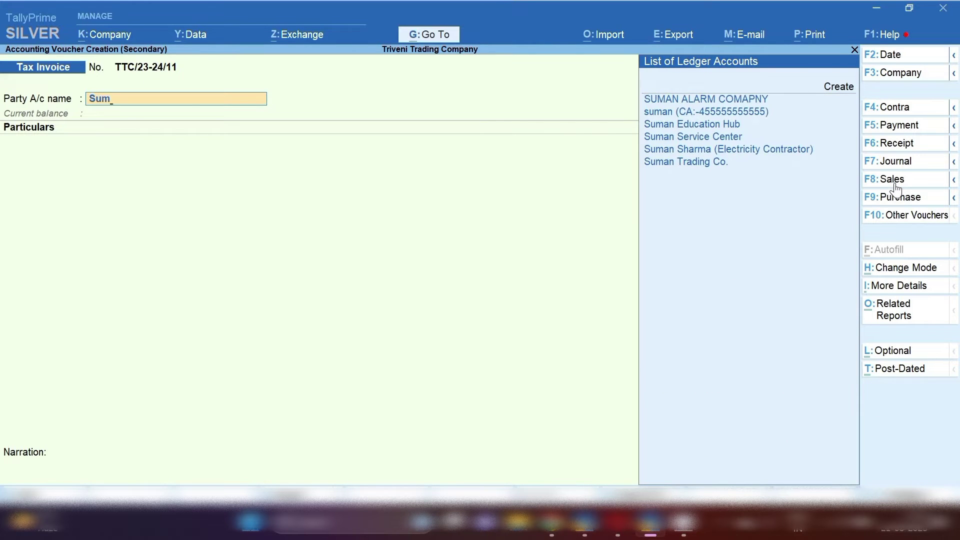
key("Down")
key("Down")
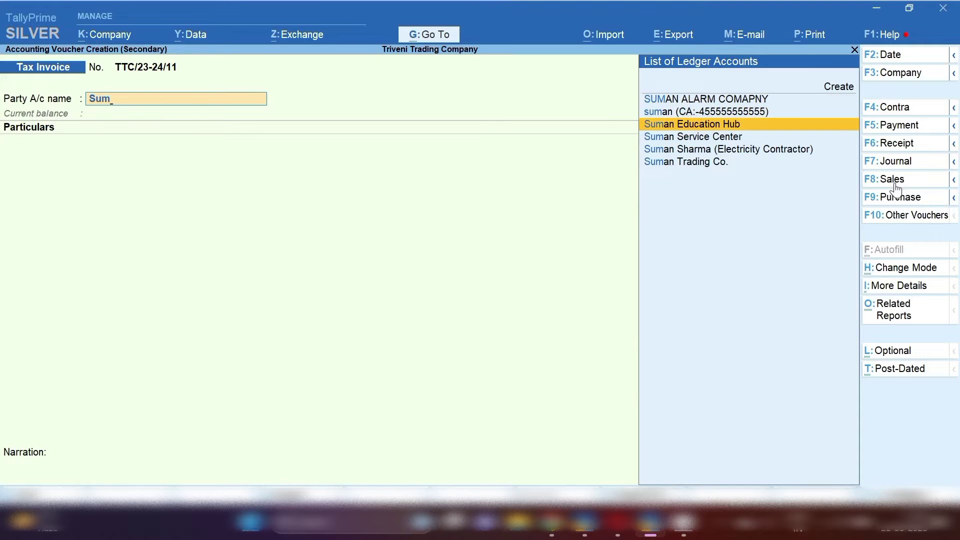
key("Return")
key("Return")
key("ctrl+a")
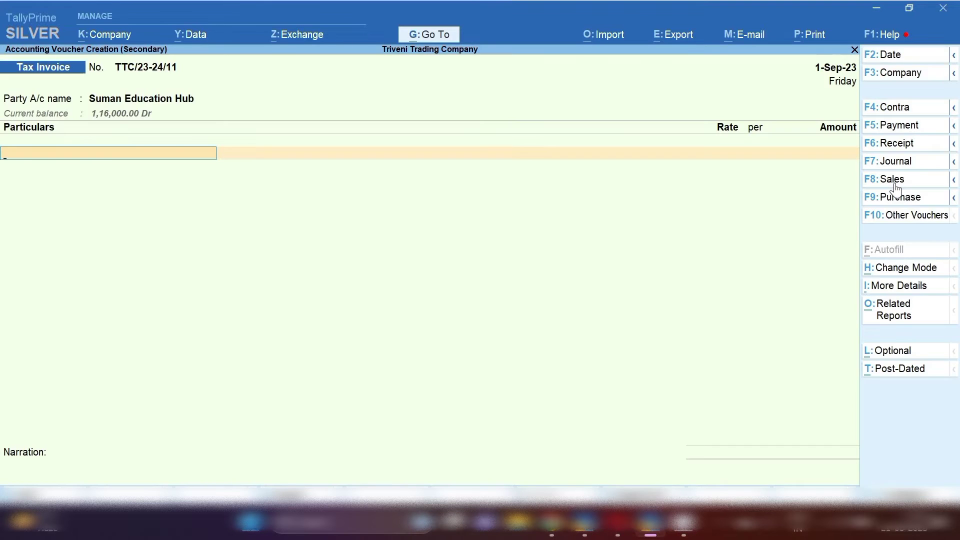
- Add the Tds Receivable on Contracter (194C) ledger to the invoice particulars with an amount of 50,000
type("Tds")
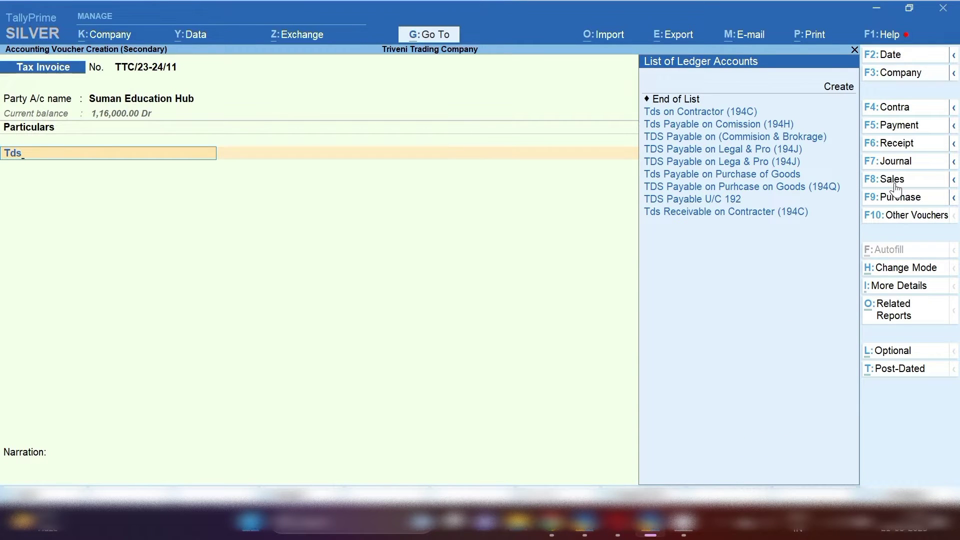
key("Down")
key("Down")
key("Down")
key("Down")
key("Down")
key("Down")
key("Down")
key("Down")
key("Down")
key("Return")
key("Return")
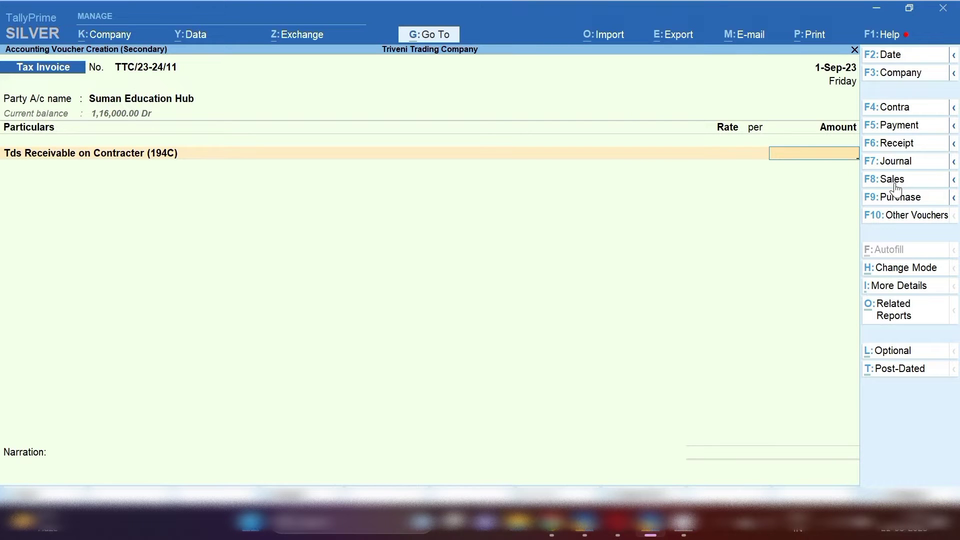
type("50000")
key("Return")
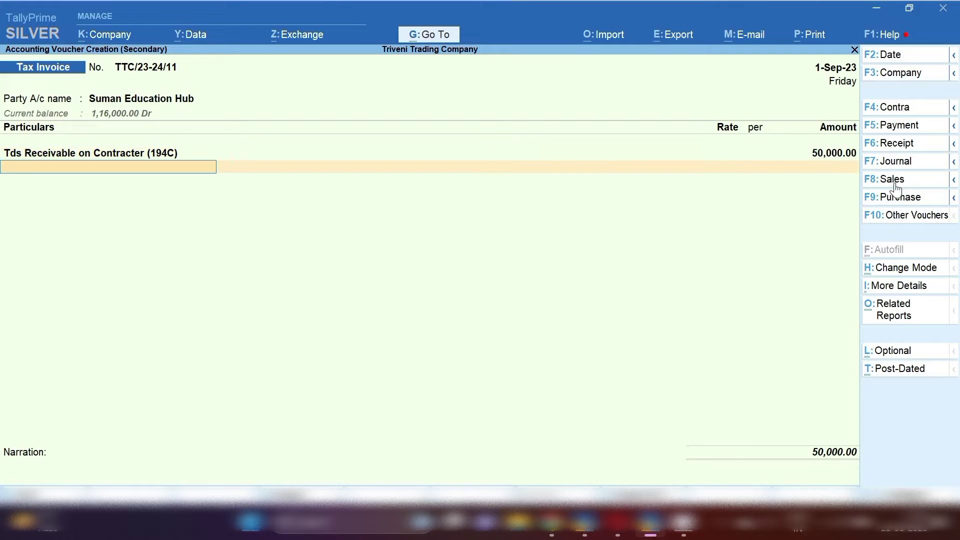
type("Cgs")
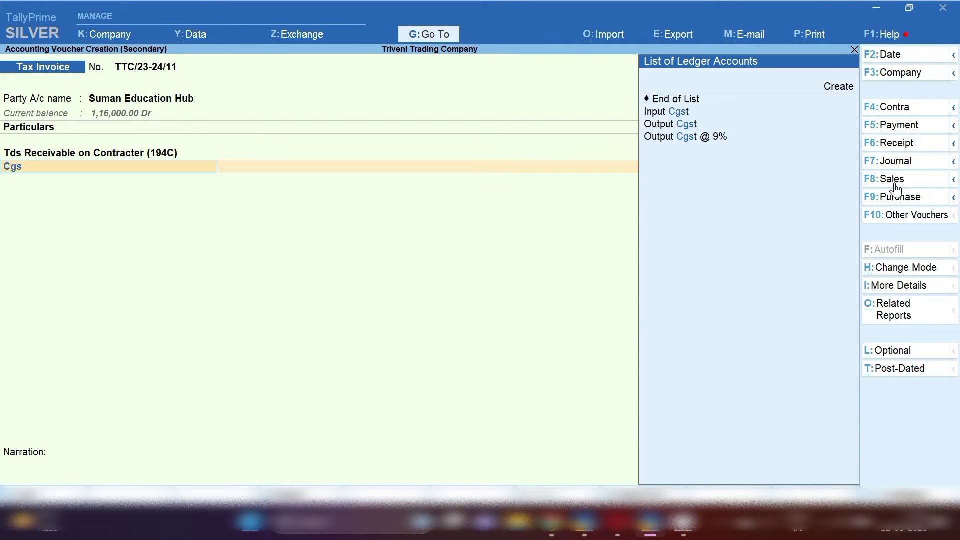
key("Return")
key("Return")
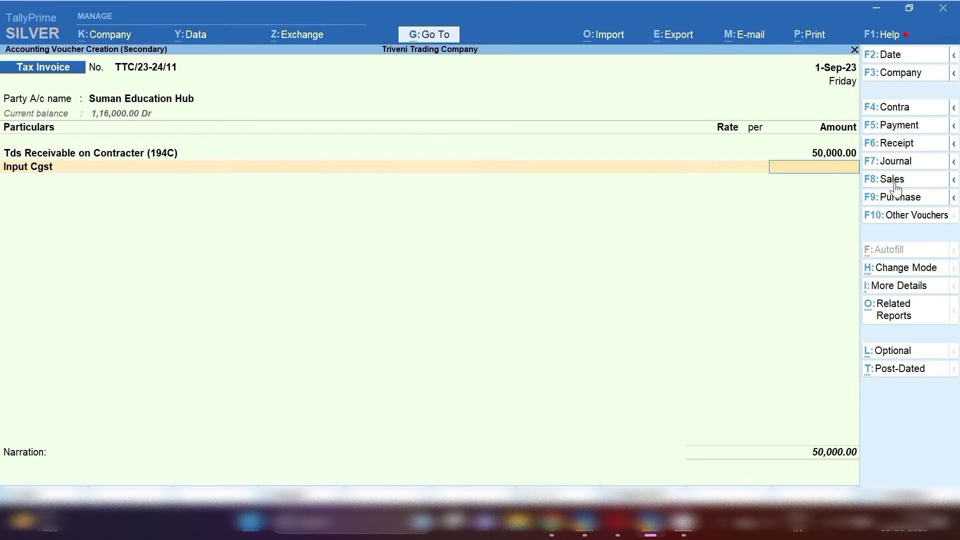
key("BackSpace")
type("Cgs")
key("Down")
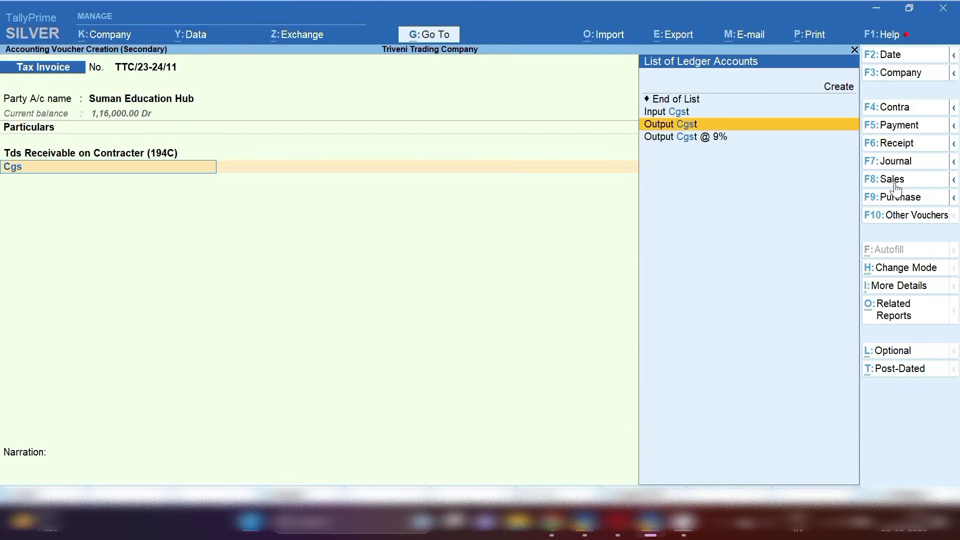
key("Return")
key("Return")
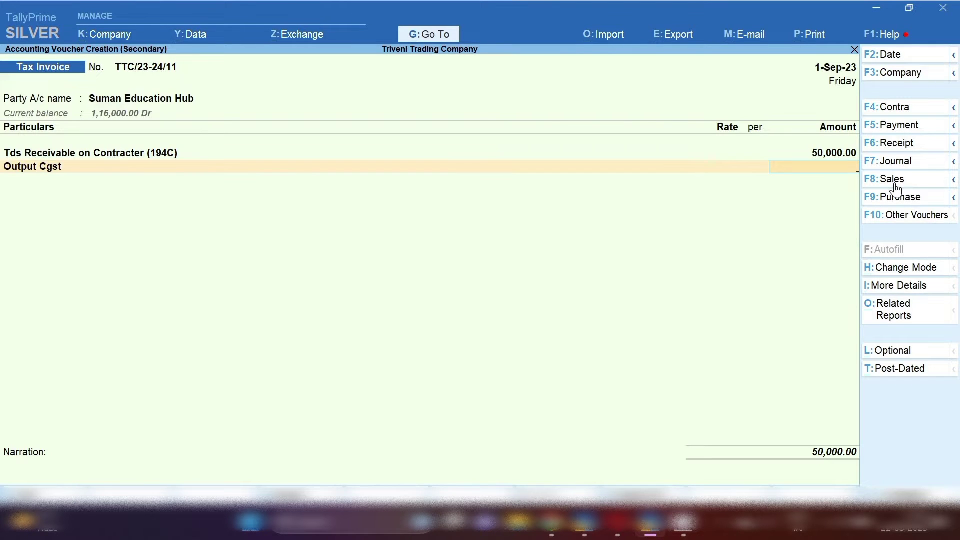
key("BackSpace")
key("BackSpace")
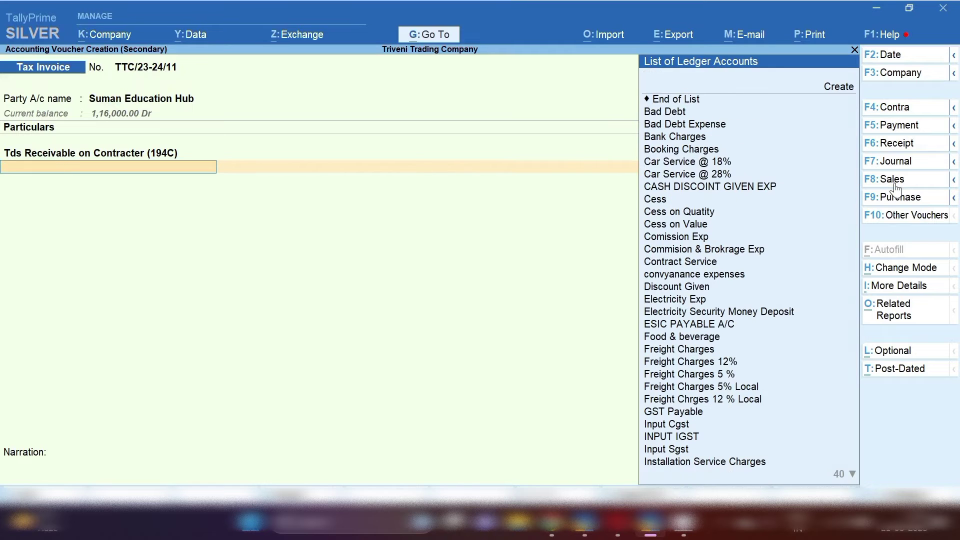
- Leave the second particulars line empty and save the tax invoice
key("ctrl+a")
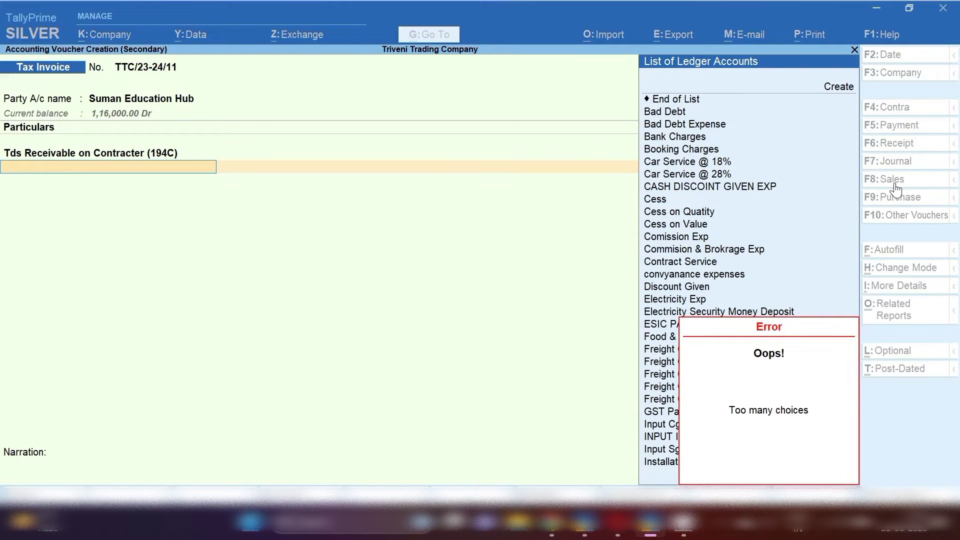
key("Return")
key("Return")
key("Return")
key("Down")
key("Down")
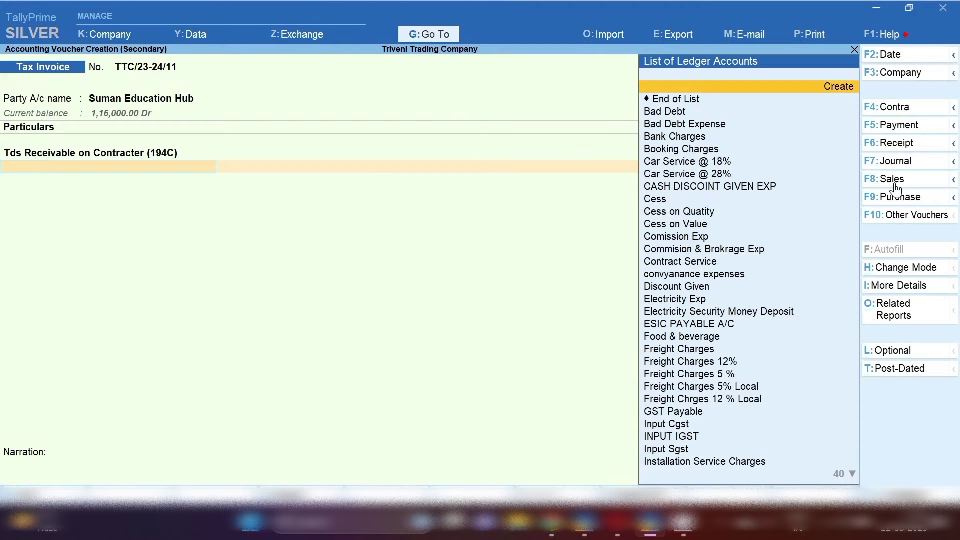
key("Return")
key("ctrl+a")
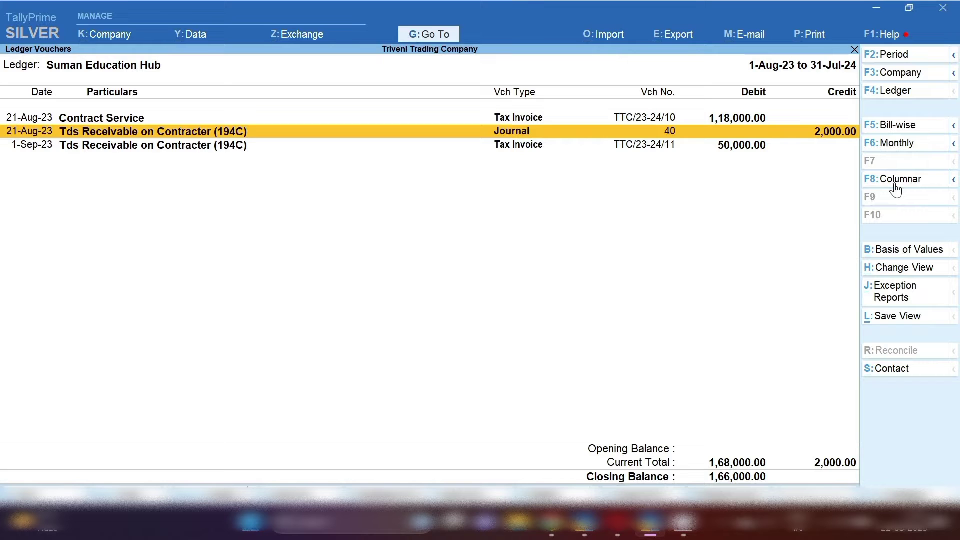
- Add a new journal voucher from the ledger report and date it 1-Sep-23
key("Down")
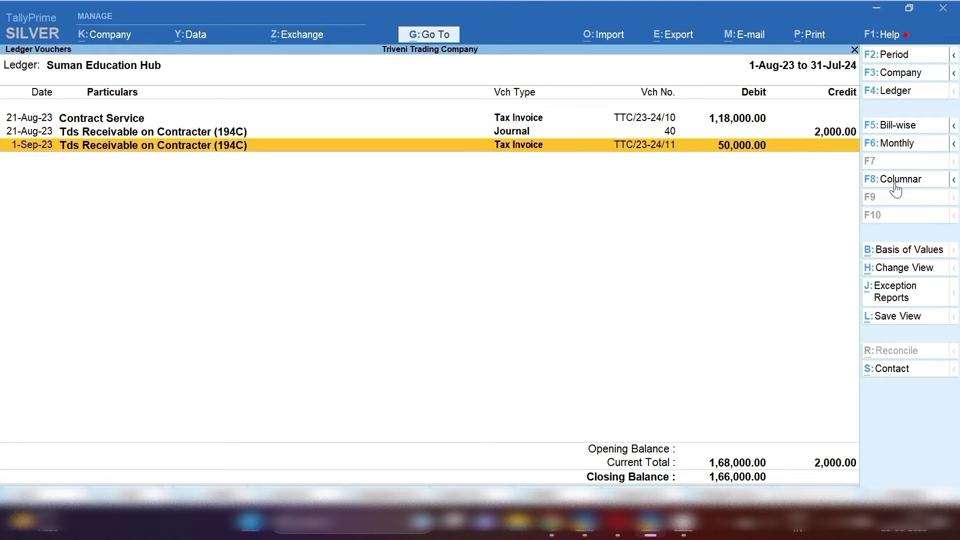
key("Up")
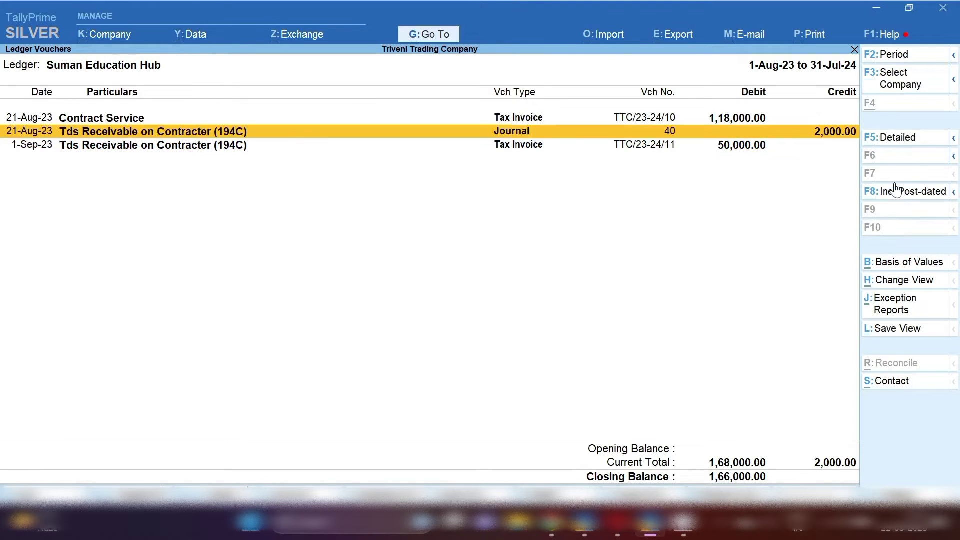
key("alt+a")
key("F2")
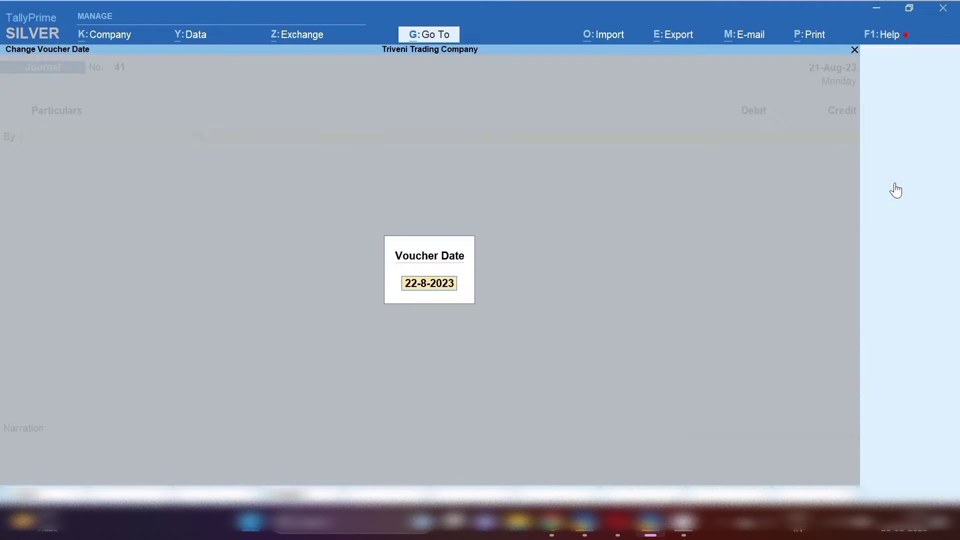
type("1.9")
key("Return")
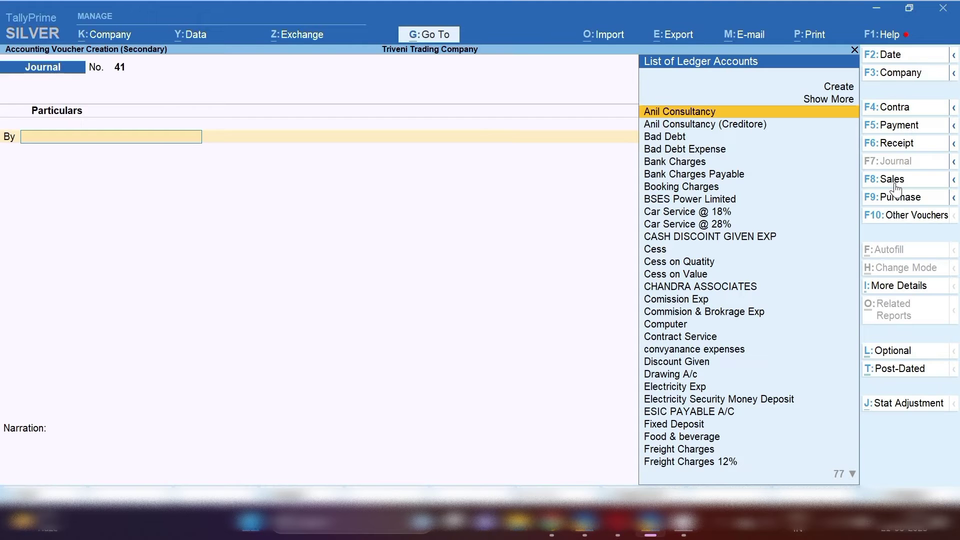
- Debit Tds Receivable on Contracter (194C) with 1,000, calculated as 50000/100*2 in the built-in calculator
type("Tds")
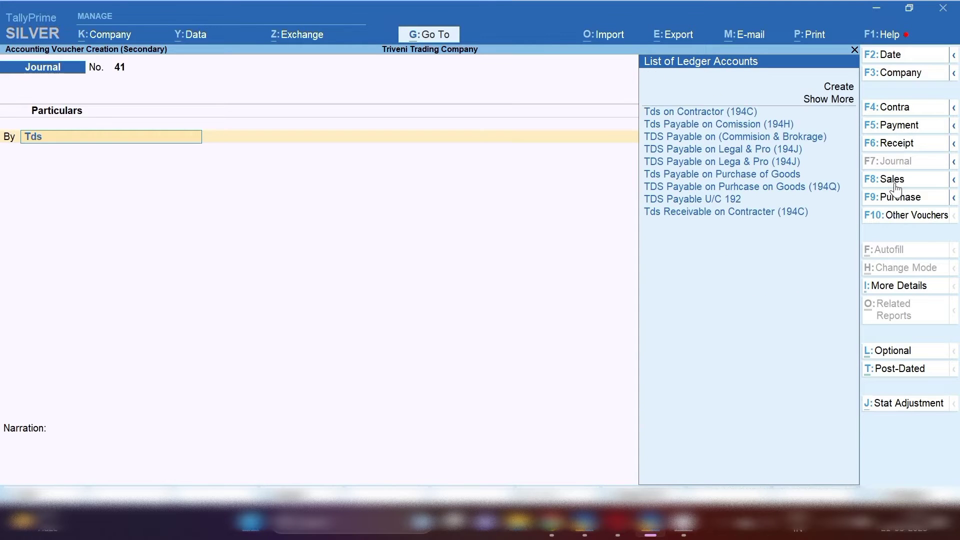
key("Down")
key("Down")
key("Down")
key("Down")
key("Down")
key("Down")
key("Down")
key("Down")
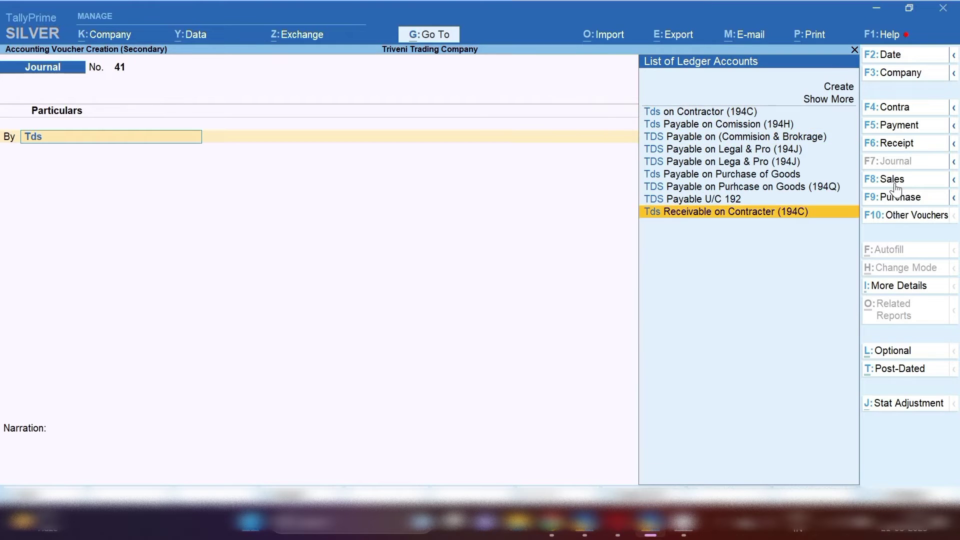
key("Return")
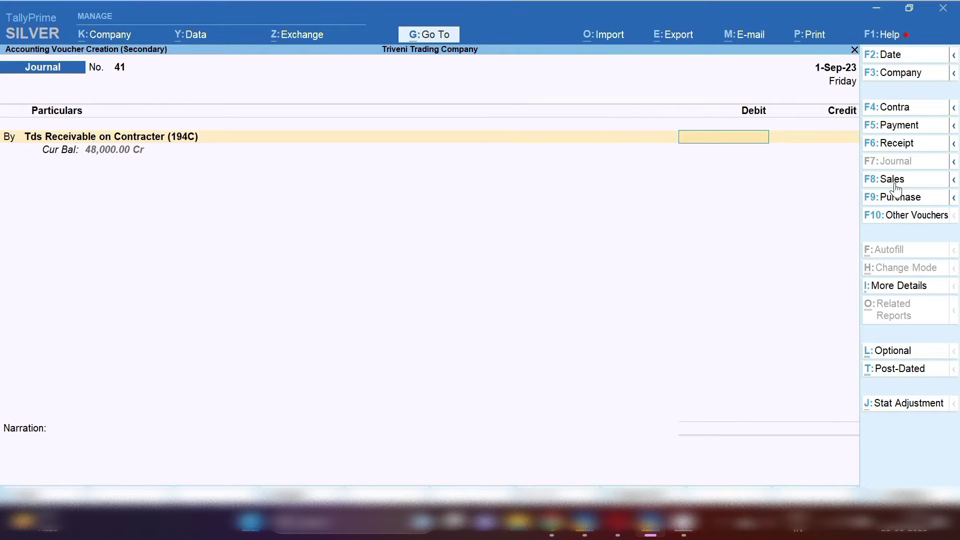
key("ctrl+n")
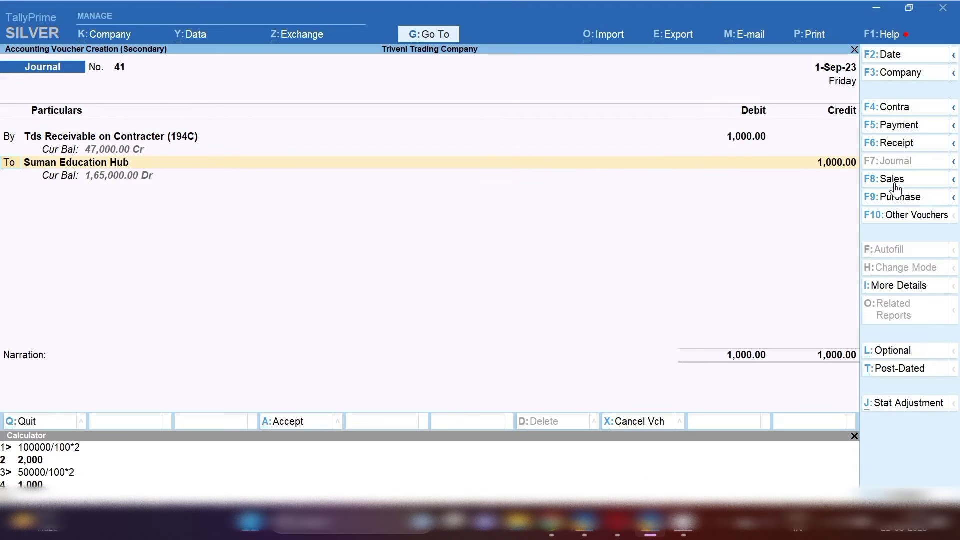
- Allocate Suman Education Hub's 1,000 credit as Agst Ref to bill TTC/23-24/11 and save the journal without a narration
key("Return")
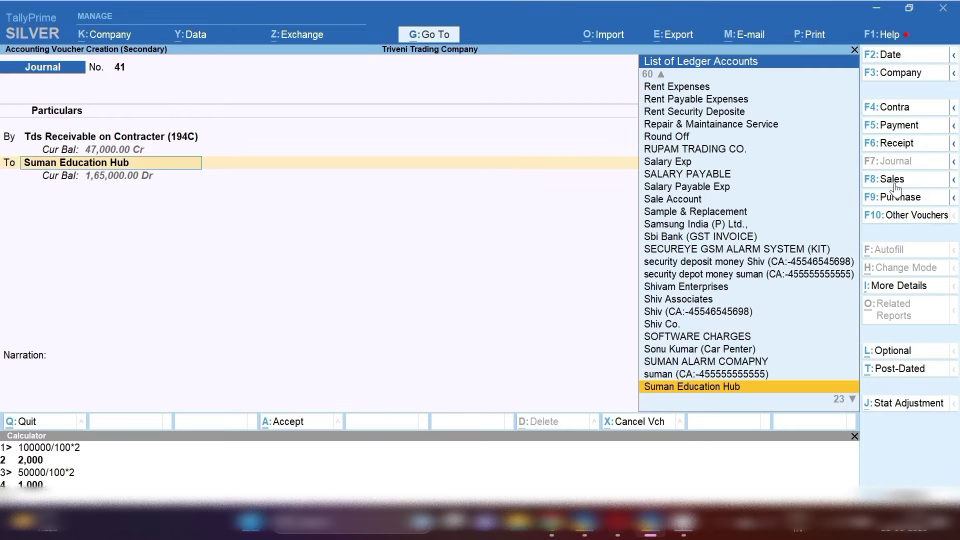
key("Return")
key("Return")
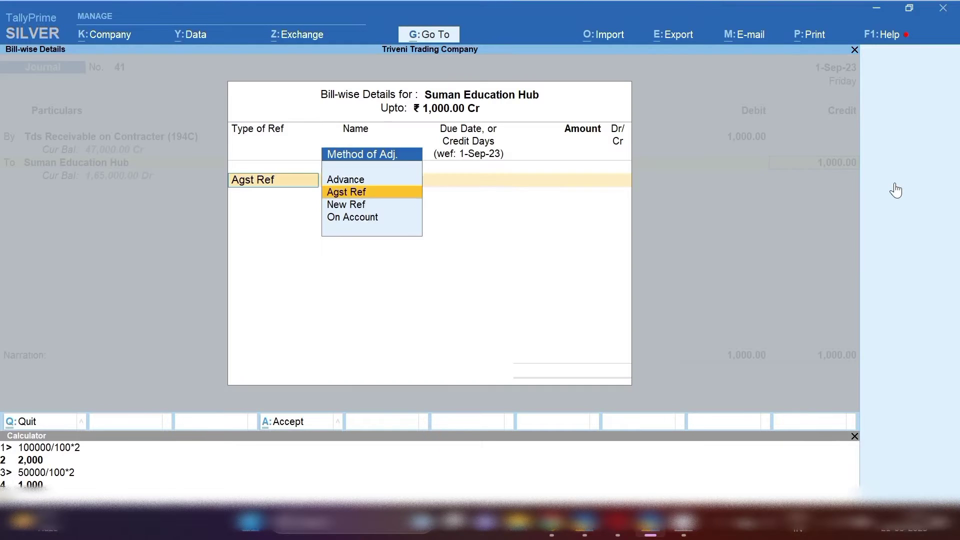
key("Return")
key("Down")
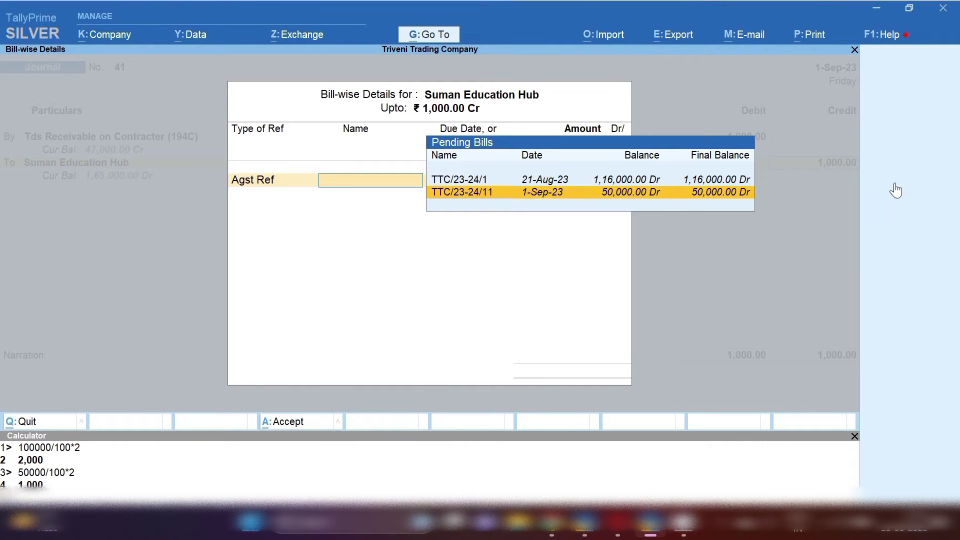
key("Return")
key("Return")
key("Return")
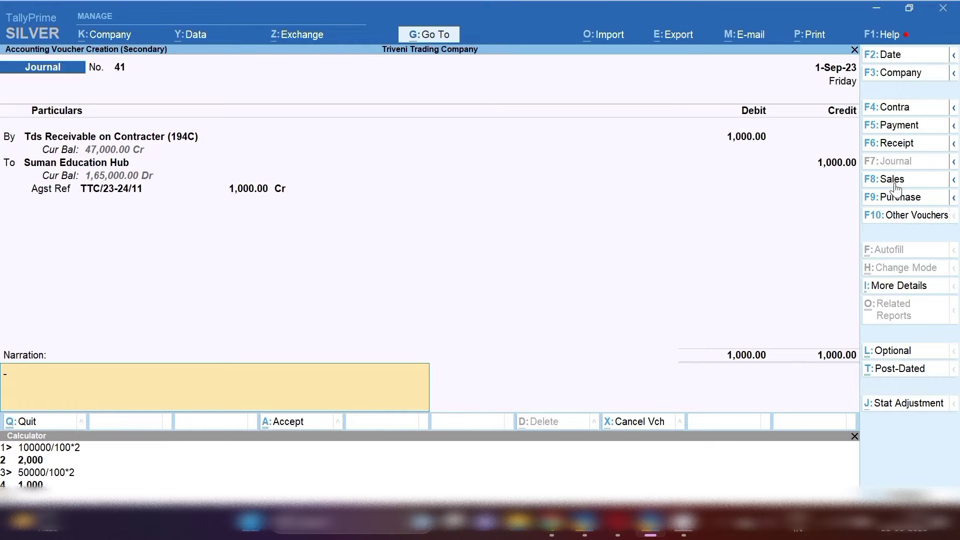
key("Return")
key("Return")
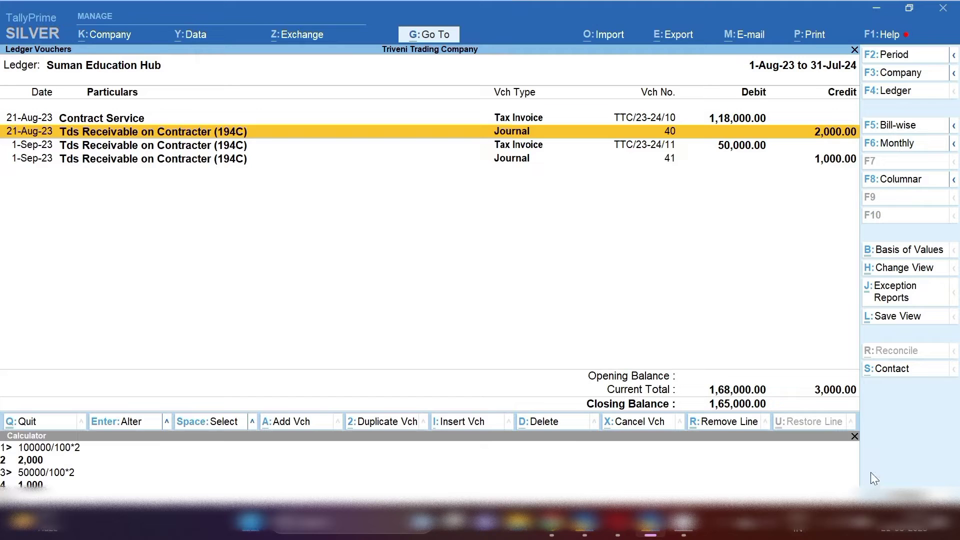
- Close the calculator and add a new receipt voucher from Suman Education Hub's ledger report
left_click(854, 437)
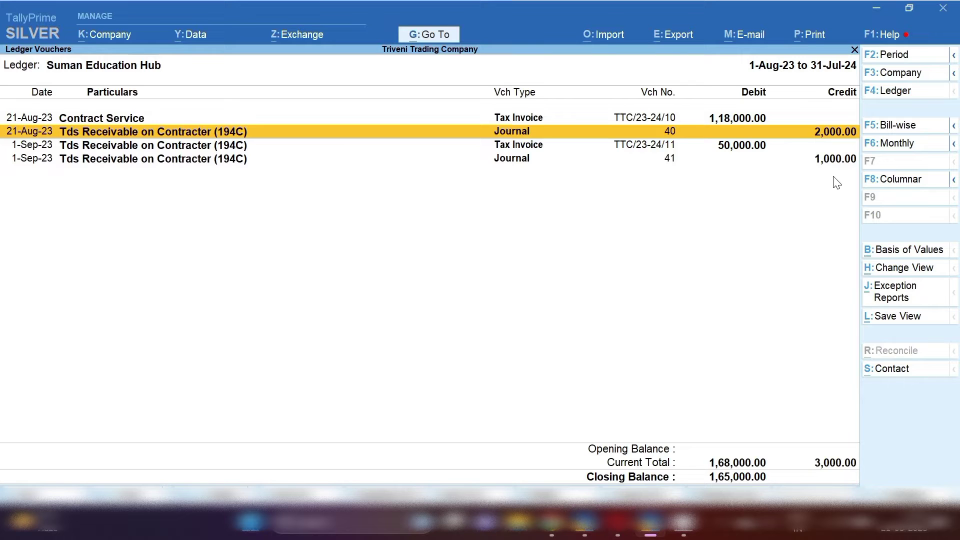
key("Down")
key("Down")
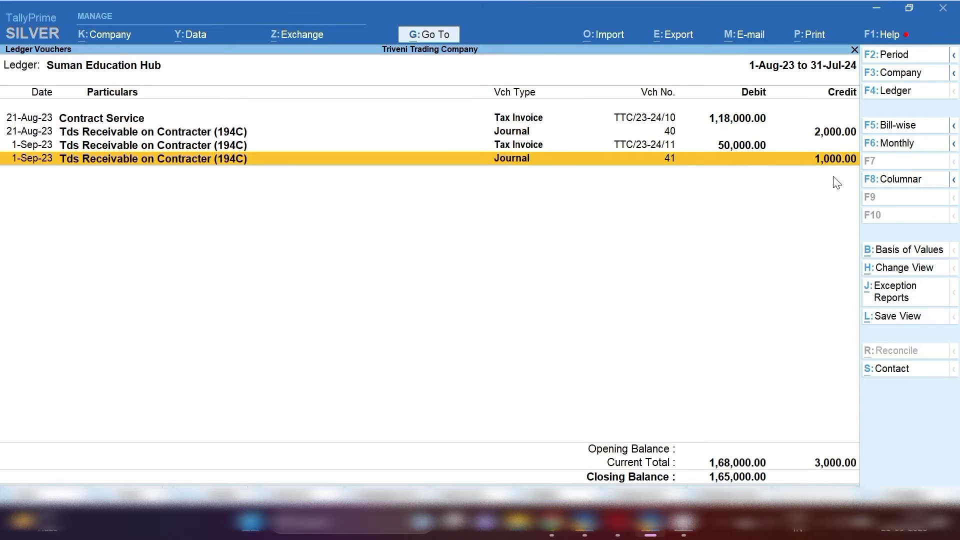
key("alt+c")
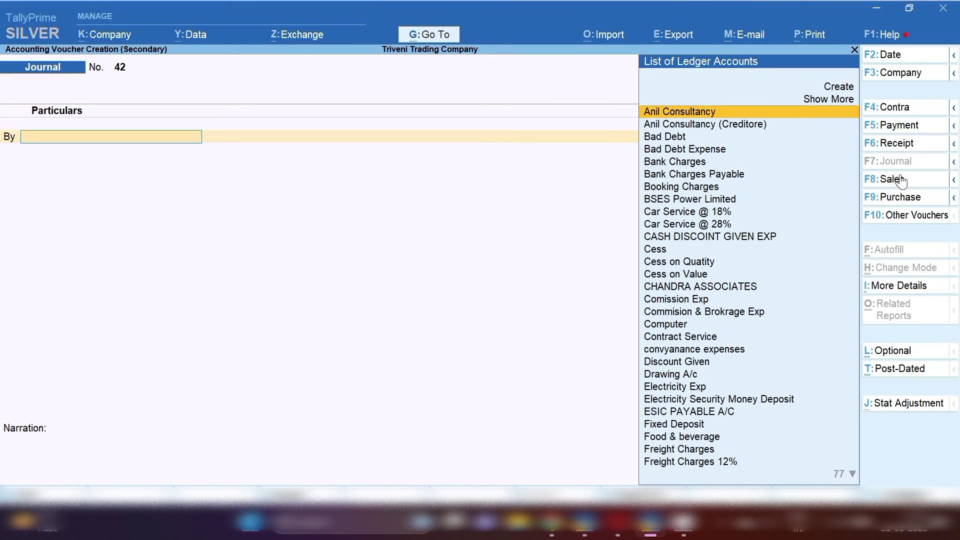
left_click(920, 152)
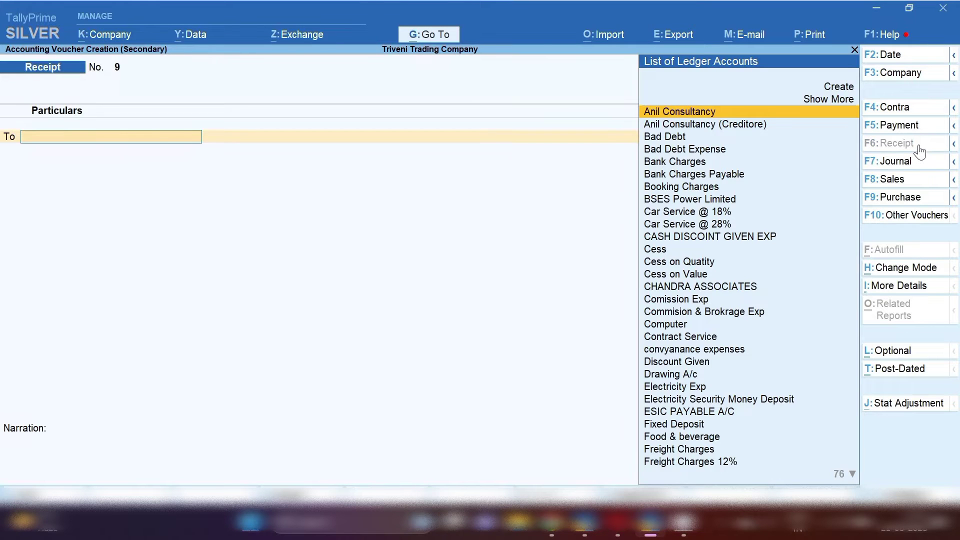
- Credit Suman Education Hub with 1,65,000 in the receipt voucher
type("Sum")
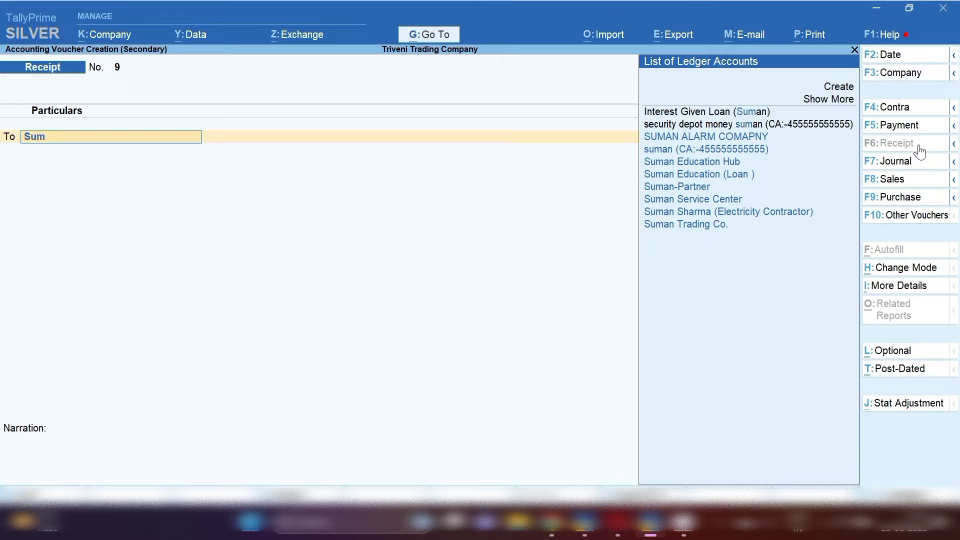
key("Down")
key("Down")
key("Down")
key("Down")
key("Down")
key("Up")
key("Return")
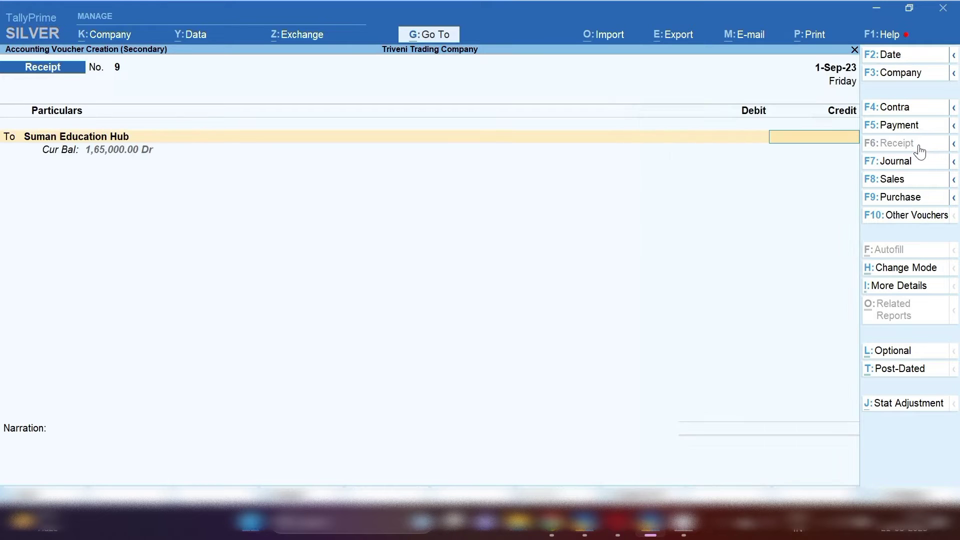
type("1,65,000")
key("Return")
- Allocate the receipt as Agst Ref to bills TTC/23-24/1 for 1,16,000 and TTC/23-24/11 for 49,000
key("Return")
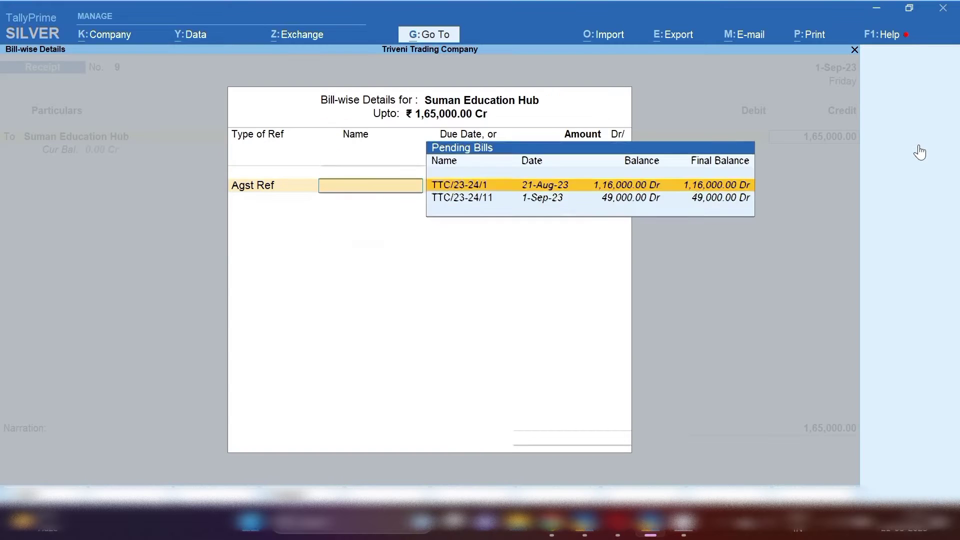
key("Return")
key("Return")
key("Return")
key("Return")
key("Return")
key("Return")
key("Return")
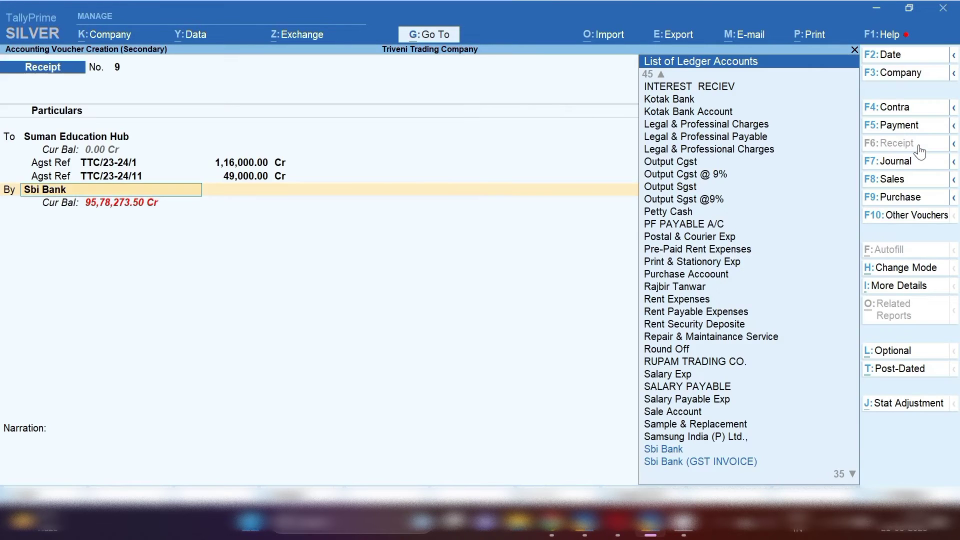
- Debit Sbi Bank with 1,65,000 as Cheque/DD and save the receipt without a narration
key("Return")
key("Return")
key("Return")
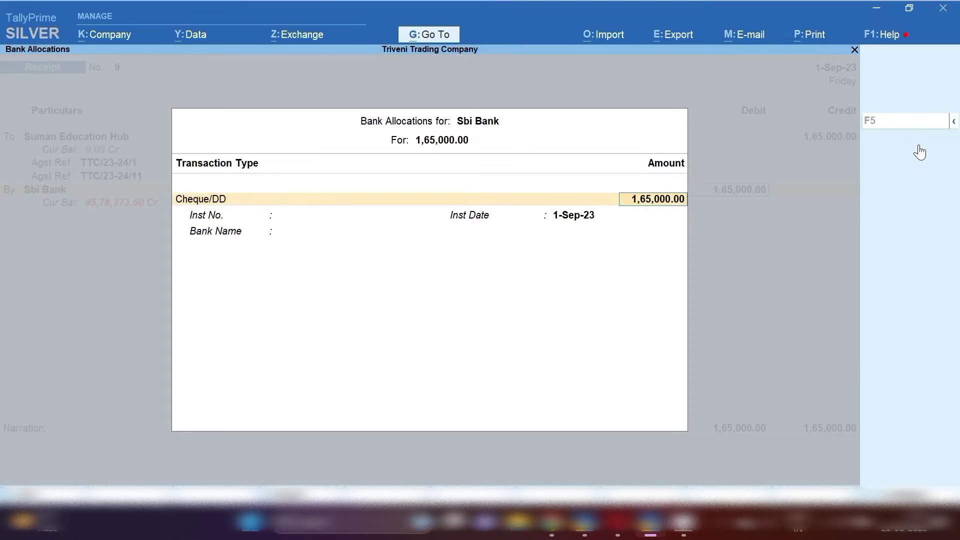
key("Return")
key("Return")
key("Return")
key("Return")
key("Return")
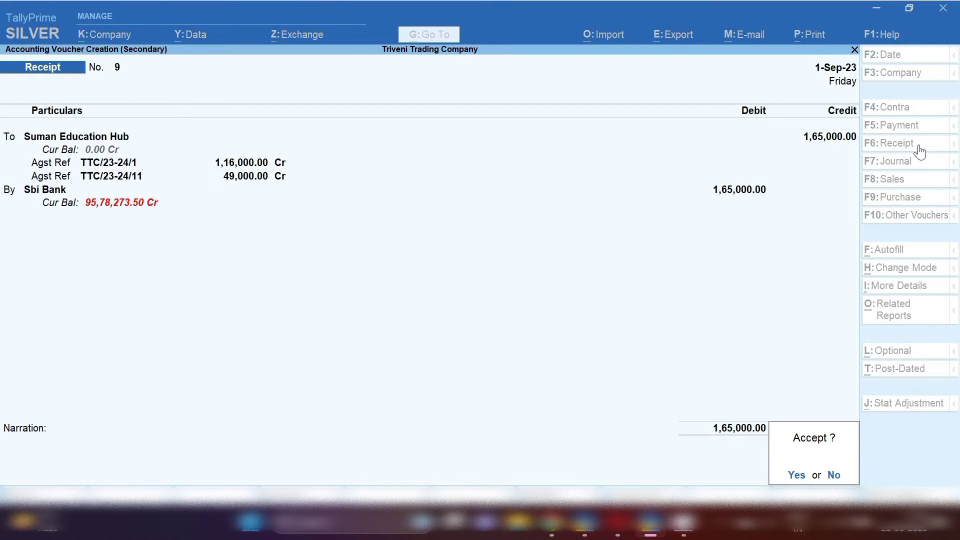
key("Return")
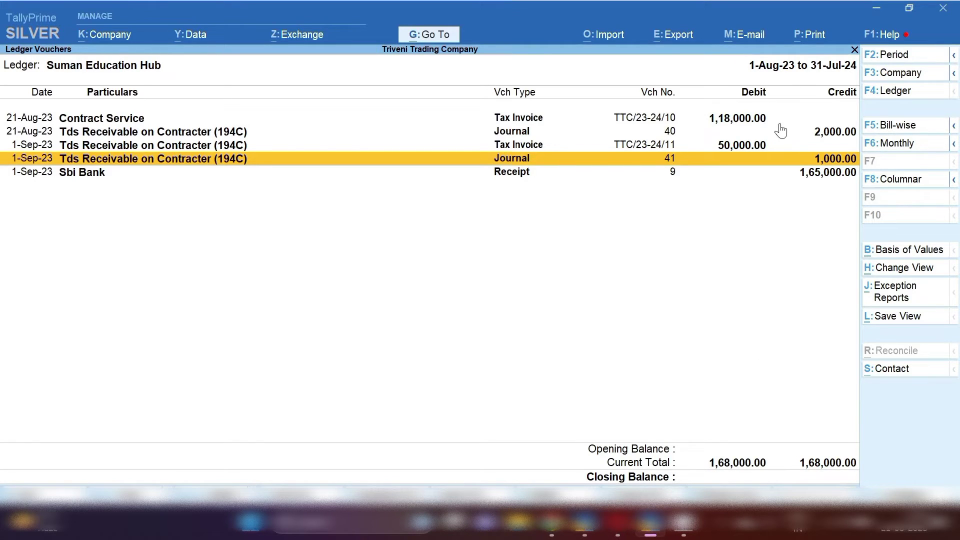
- Review the invoices, TDS journals and bank receipt listed in Suman Education Hub's ledger
key("Up")
key("Up")
key("Up")
key("Down")
key("Down")
key("Down")
left_click(807, 177)
left_click(827, 176)
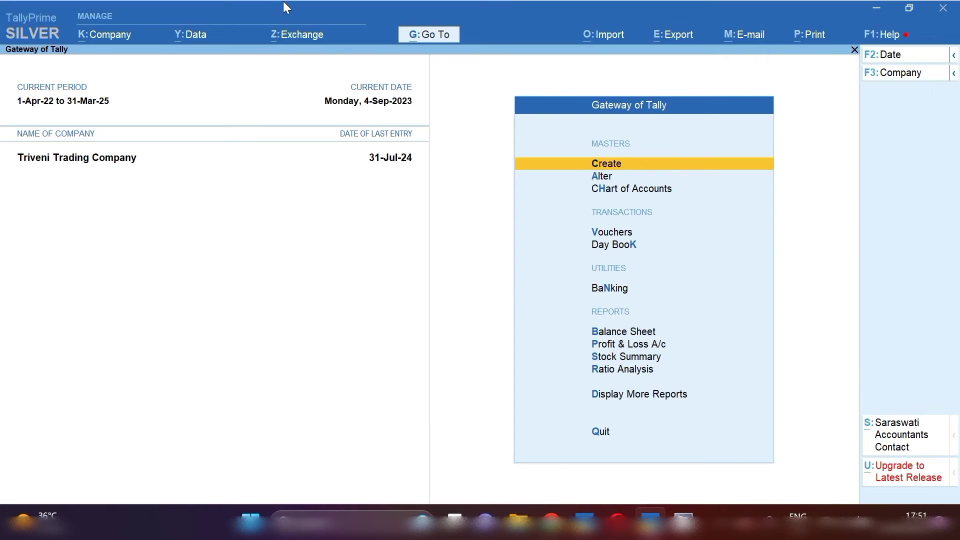
- Open a new purchase voucher dated 3-Sep-23 and enter supplier invoice number 123 with the same date
key("v")
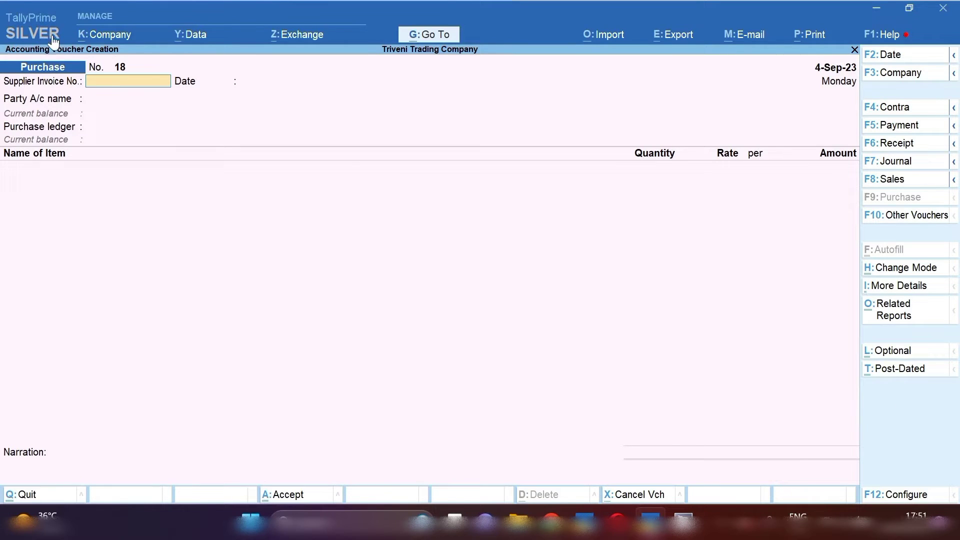
key("F2")
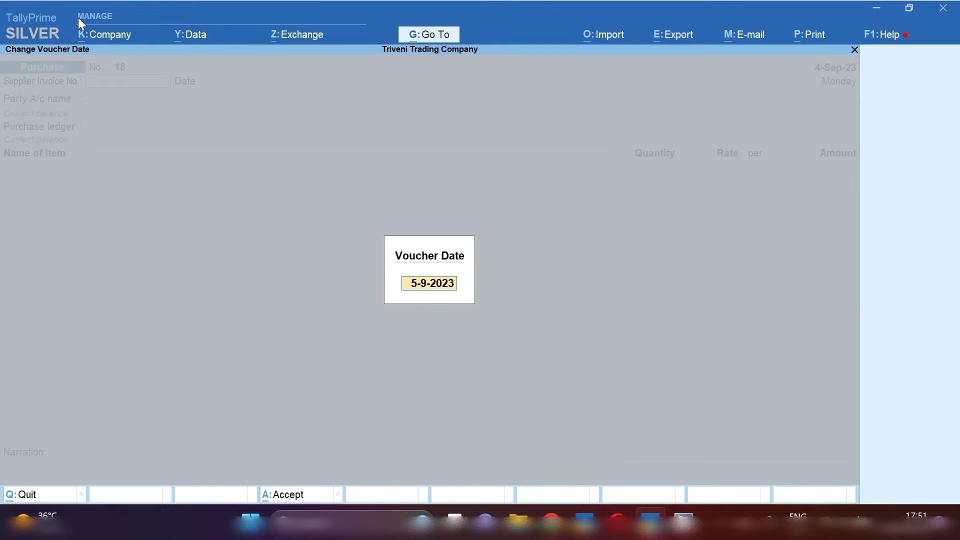
type("3.9.23")
key("Return")
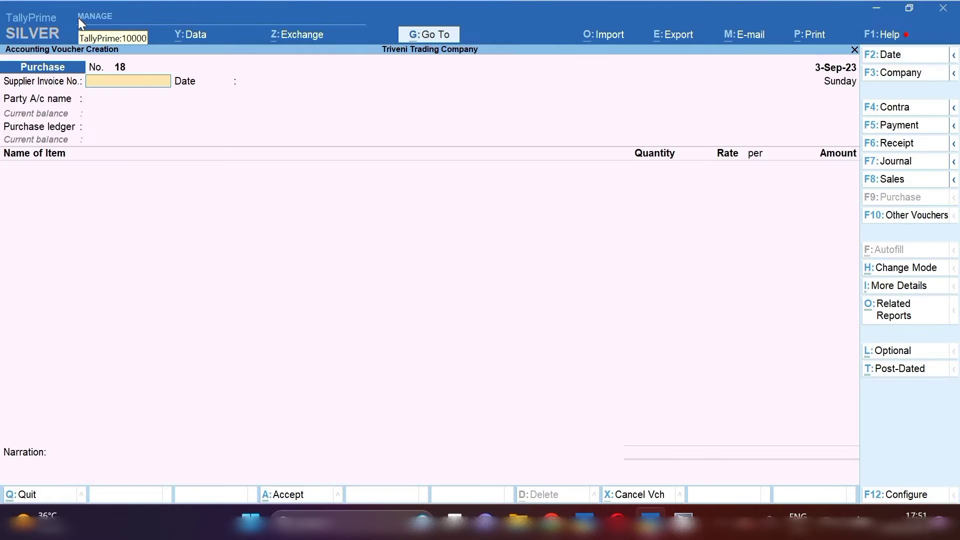
type("123")
key("Return")
key("Return")
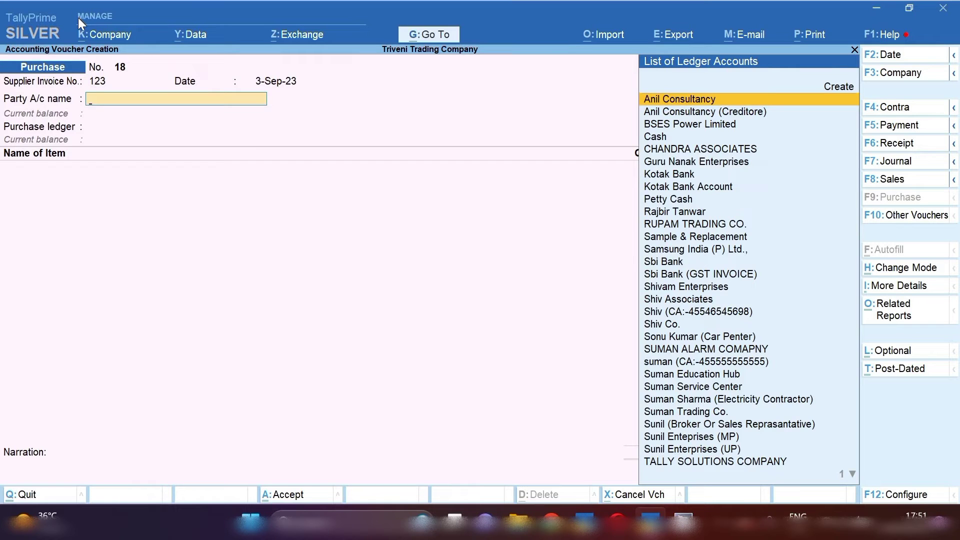
- Set the party to Sunil Enteprises (MP) with no receipt details and choose Purchase Accoount as the purchase ledger
type("Mp")
key("Down")
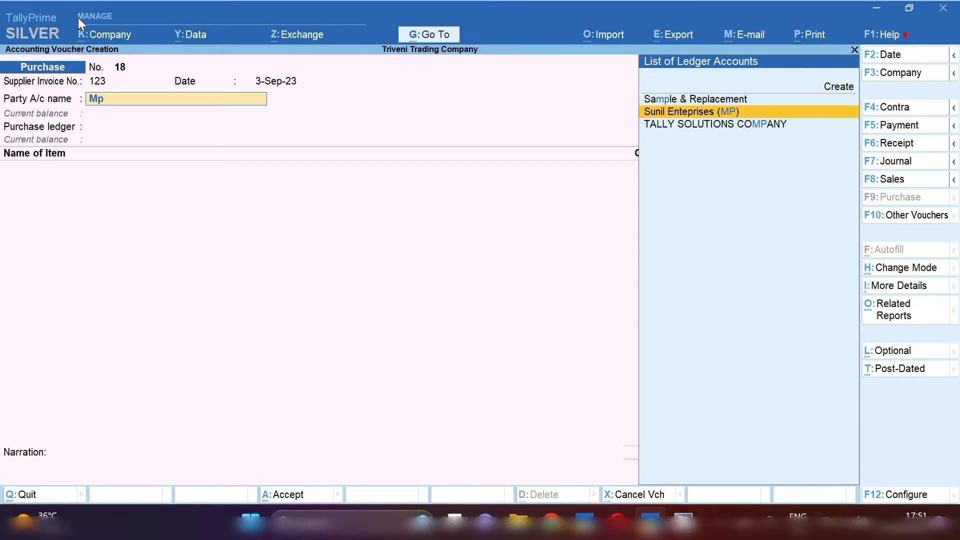
key("Return")
key("Return")
key("Return")
key("Return")
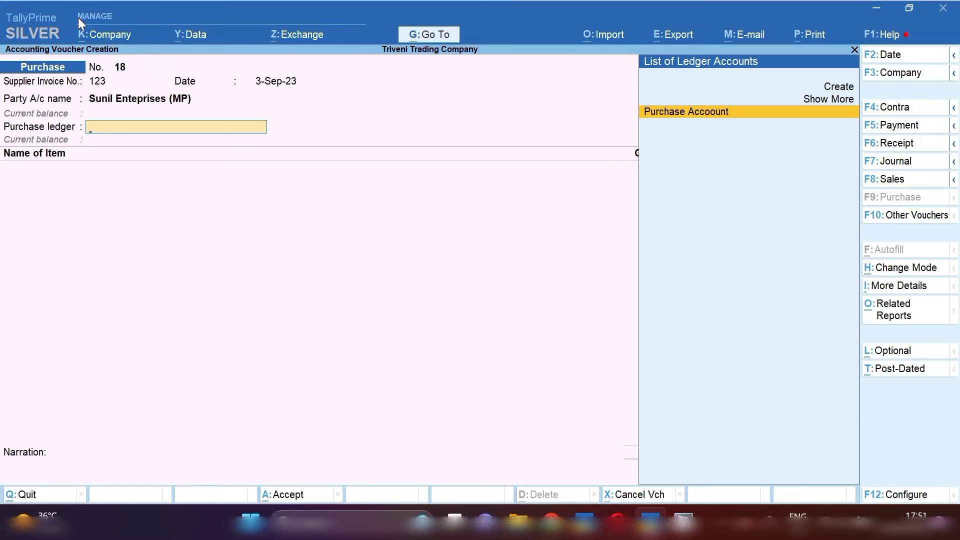
key("Return")
- Add the stock item Electric Khiartan Iron with tracking number Not Applicable and an amount of 16,949.15
type("iro")
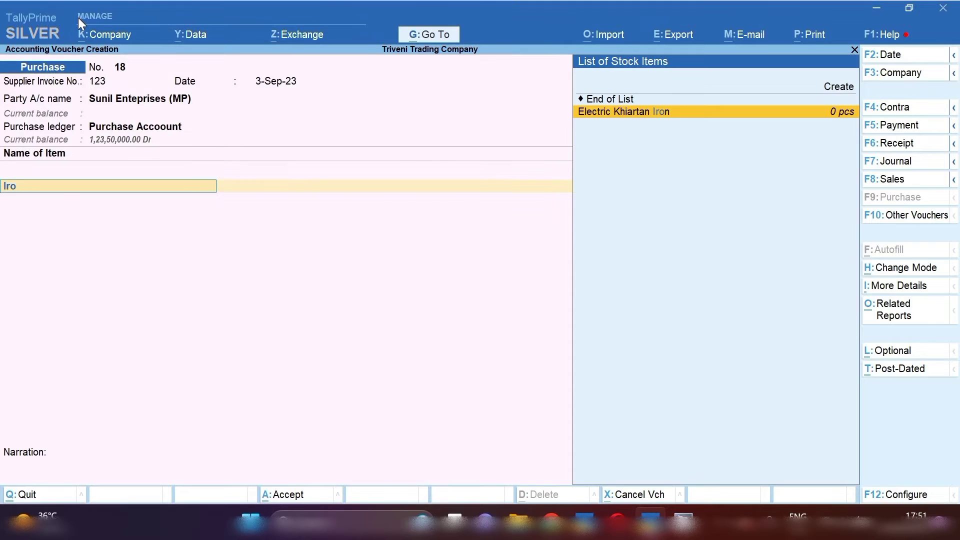
key("Return")
key("Return")
key("Return")
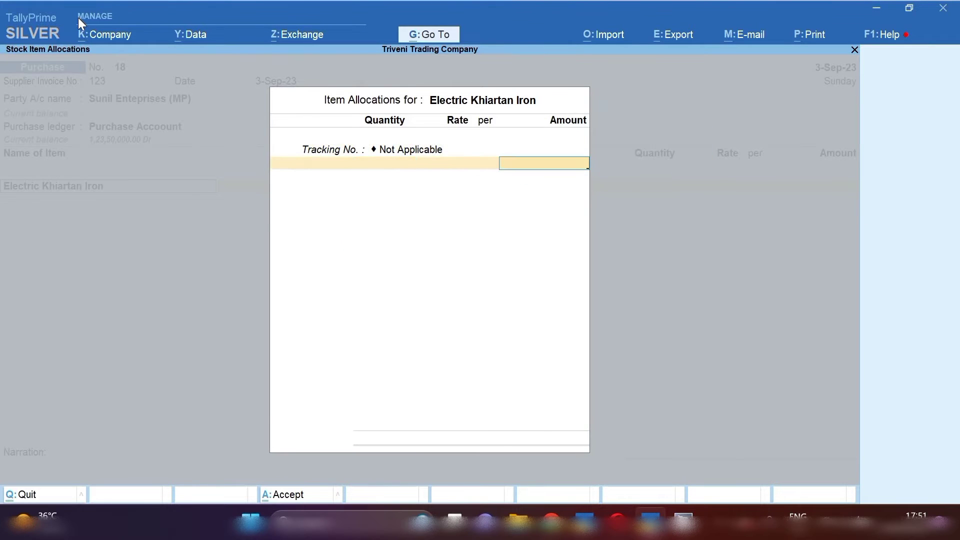
type("16979")
key("BackSpace")
key("BackSpace")
type("49.15")
key("Return")
key("Return")
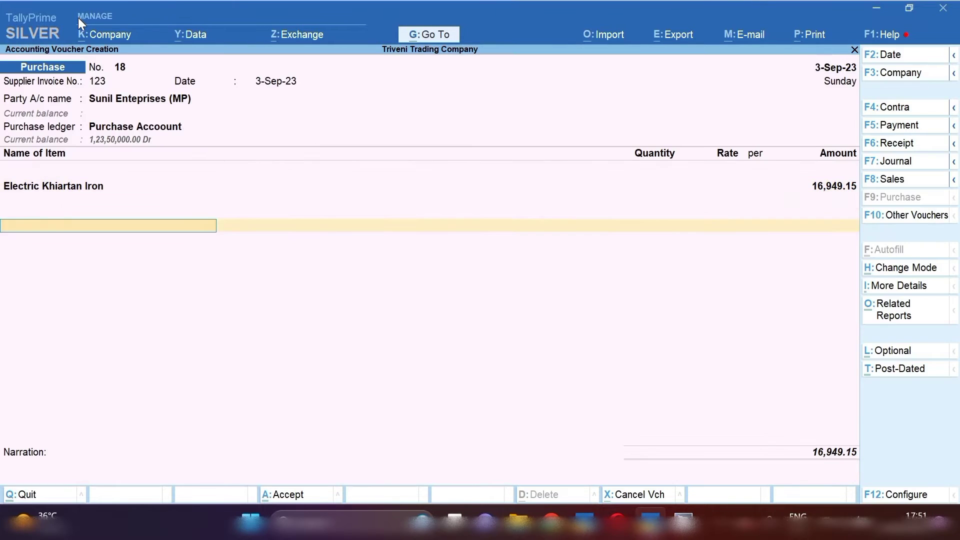
- Add INPUT IGST below the item without a description and save the purchase voucher
type("igs")
key("Return")
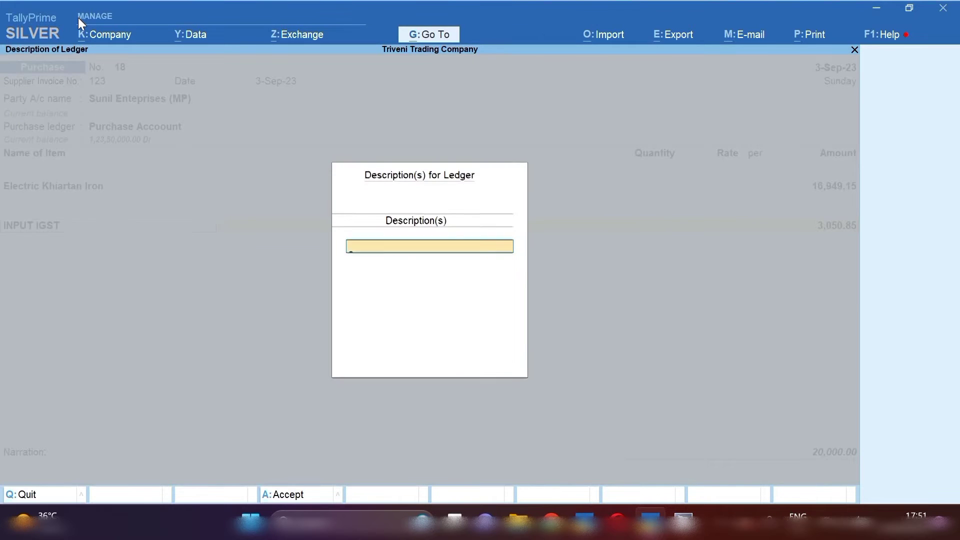
key("Return")
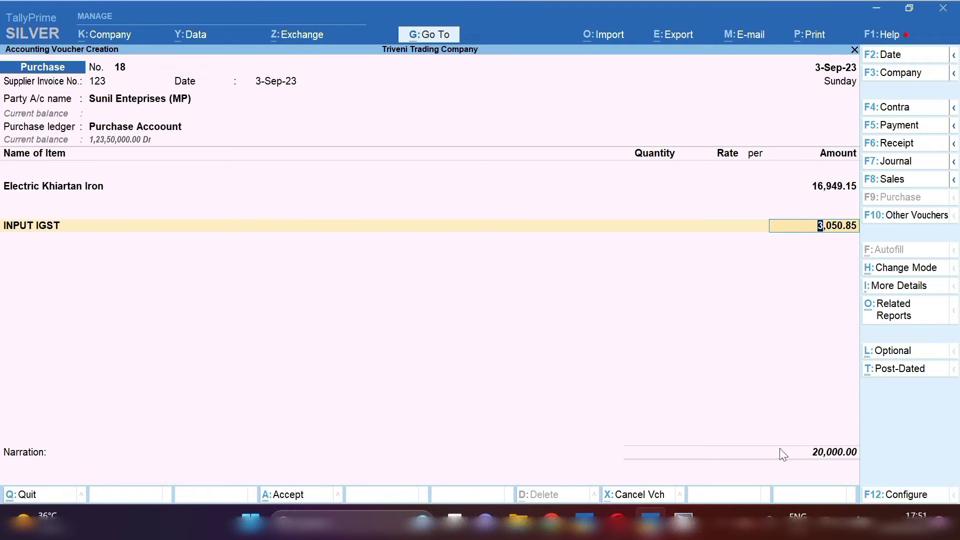
left_click(288, 495)
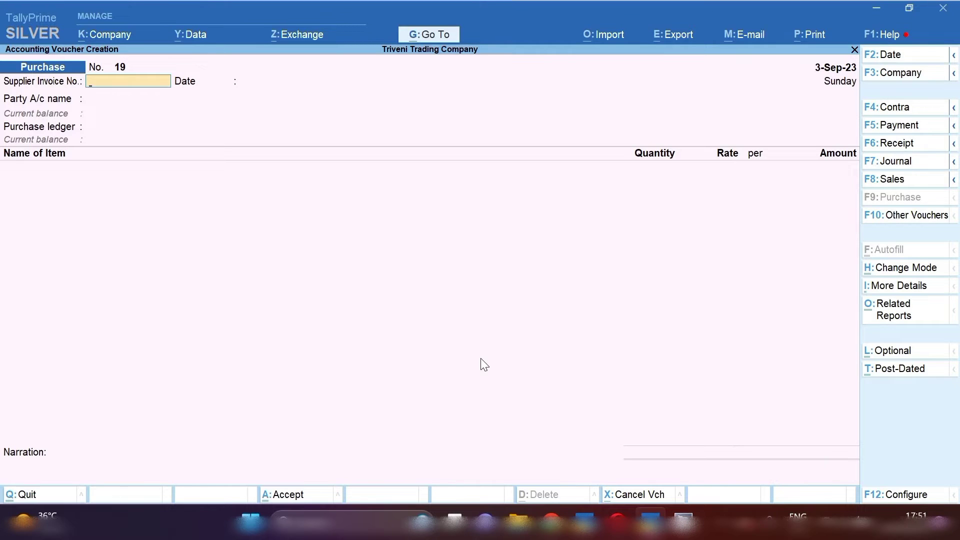
- Date the new purchase voucher 4-Sep-23 and enter supplier invoice number 321 with the same date
key("F2")
key("Return")
type("321")
key("Return")
key("Return")
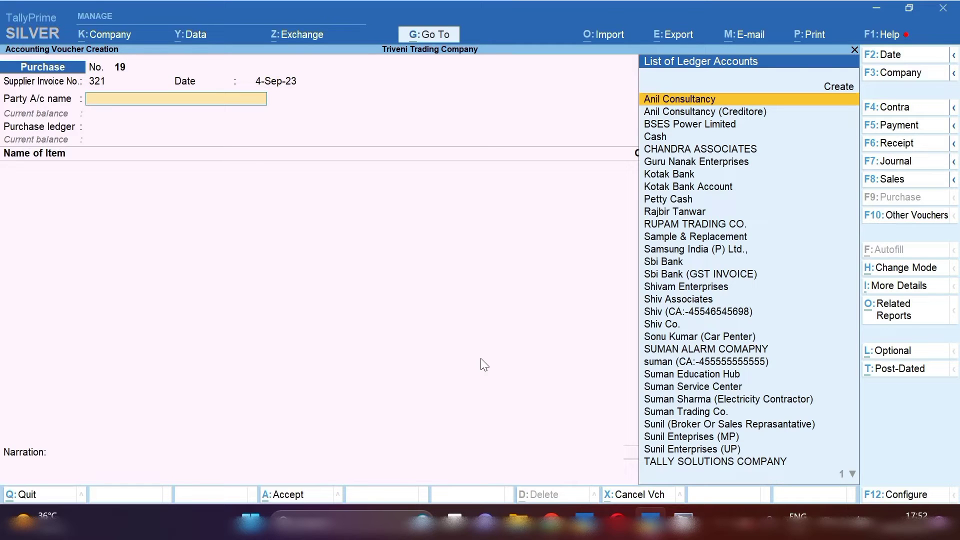
type("Mp")
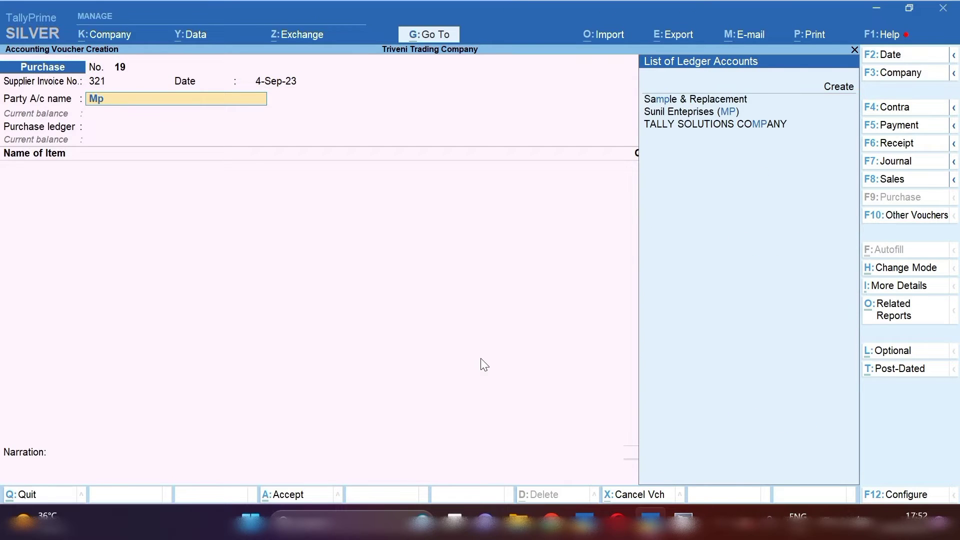
key("Down")
key("Return")
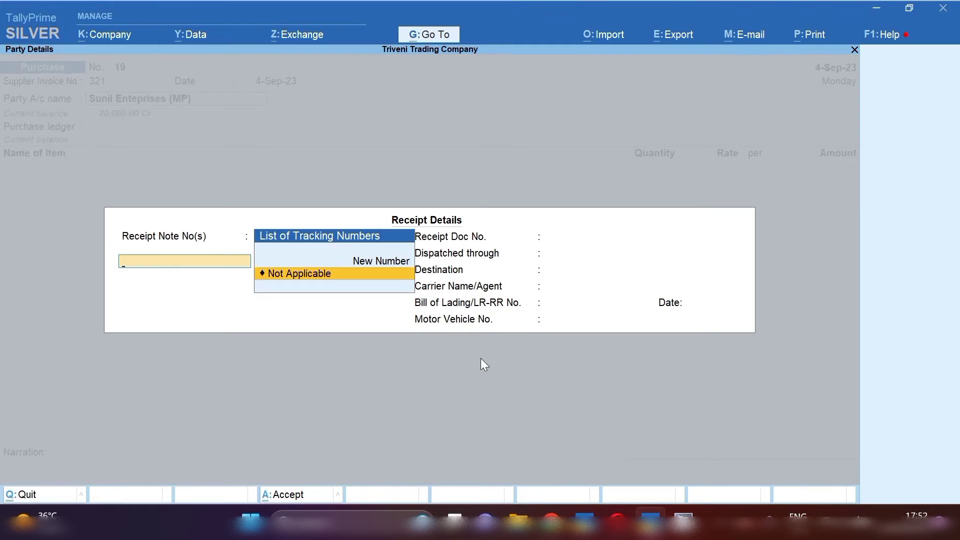
key("Escape")
- Set the party to Sunil Enterprises (UP) with blank receipt details and choose Purchase Accoount as the purchase ledger
key("Down")
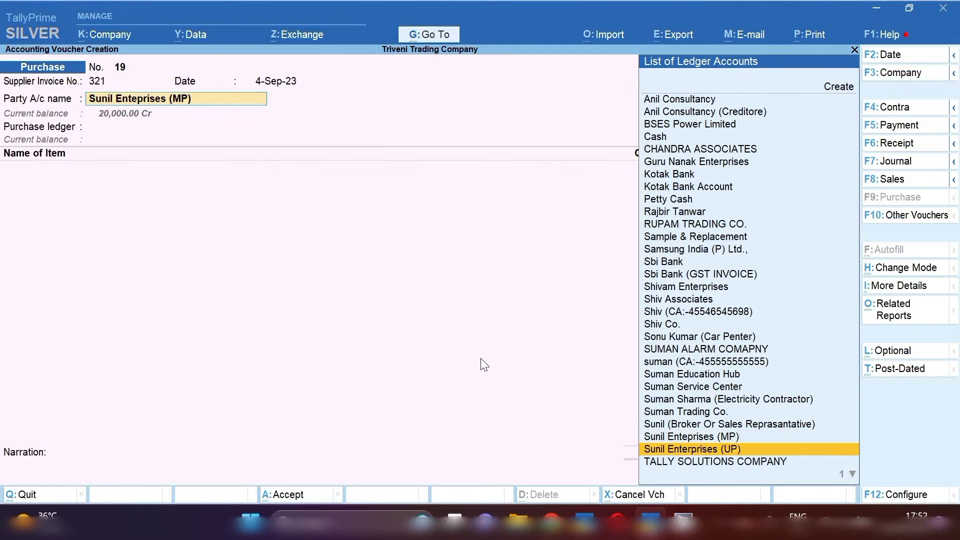
key("Return")
key("Return")
key("Return")
key("Return")
key("Return")
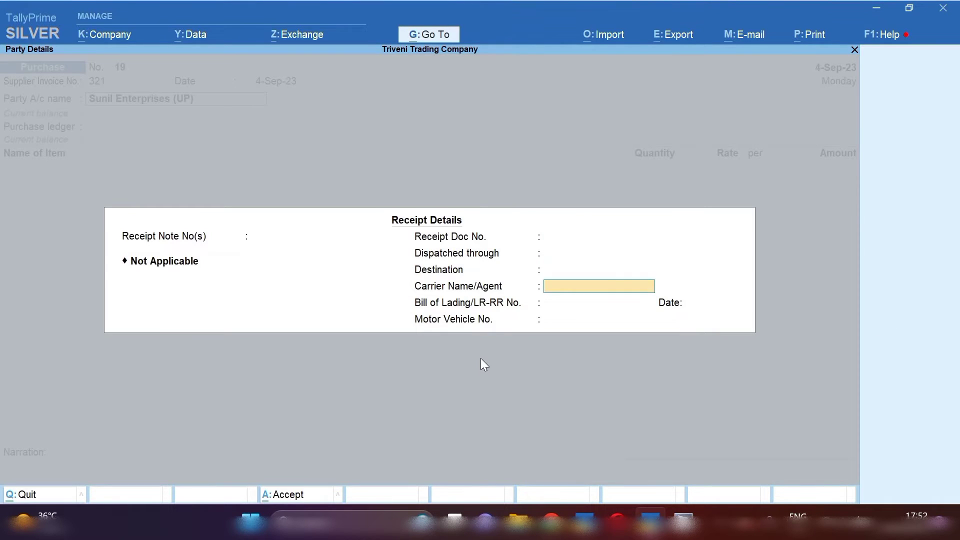
key("Return")
key("Return")
key("Return")
key("Return")
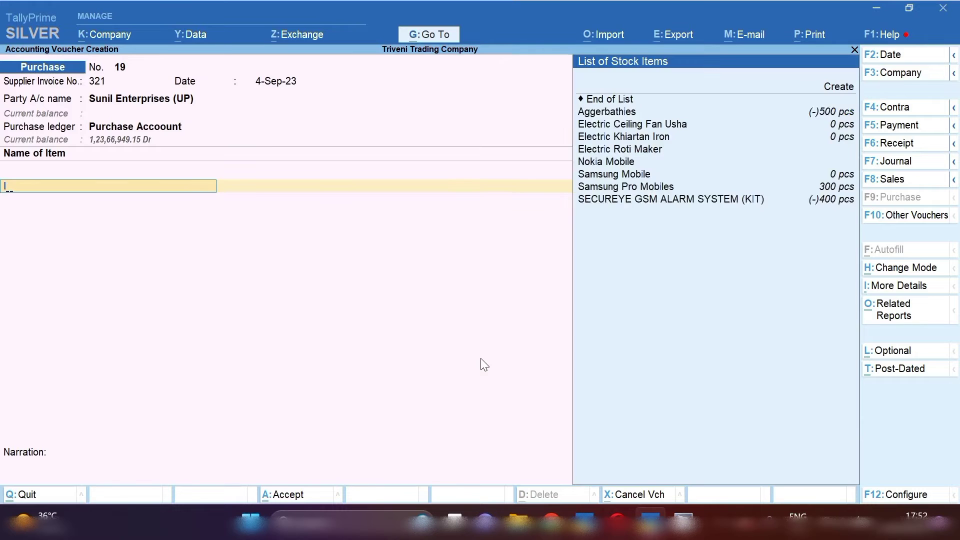
- Add the stock item Electric Khiartan Iron with tracking number Not Applicable and an amount of 33,898.30
type("Iron")
key("Return")
key("Return")
key("Return")
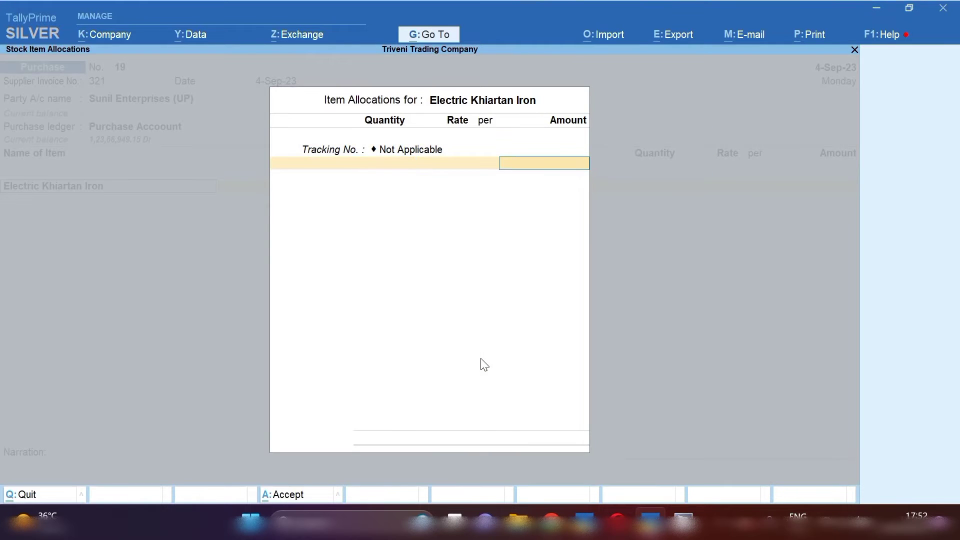
type("33898.3")
key("Return")
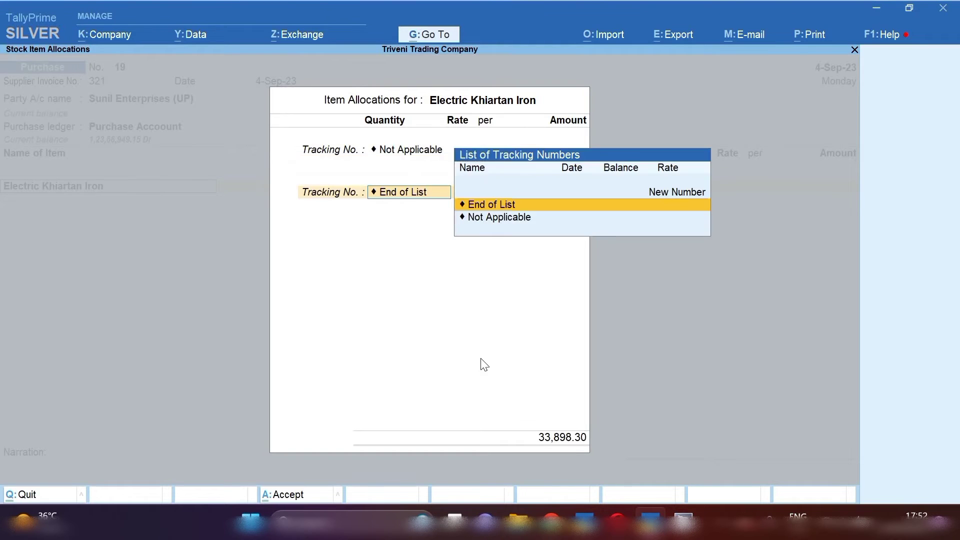
key("Return")
key("Return")
- Add INPUT IGST and Round Off lines below the item in the purchase voucher
type("igs")
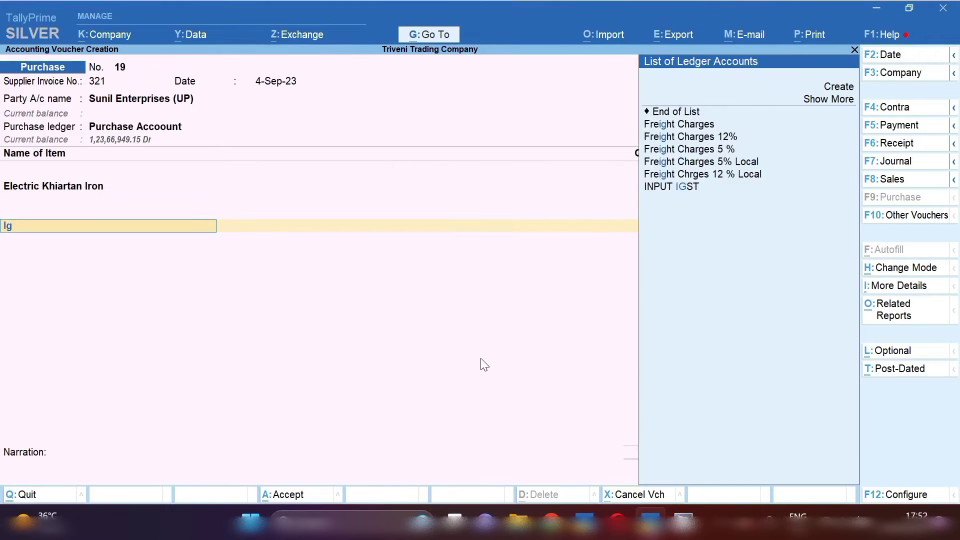
key("Return")
key("Return")
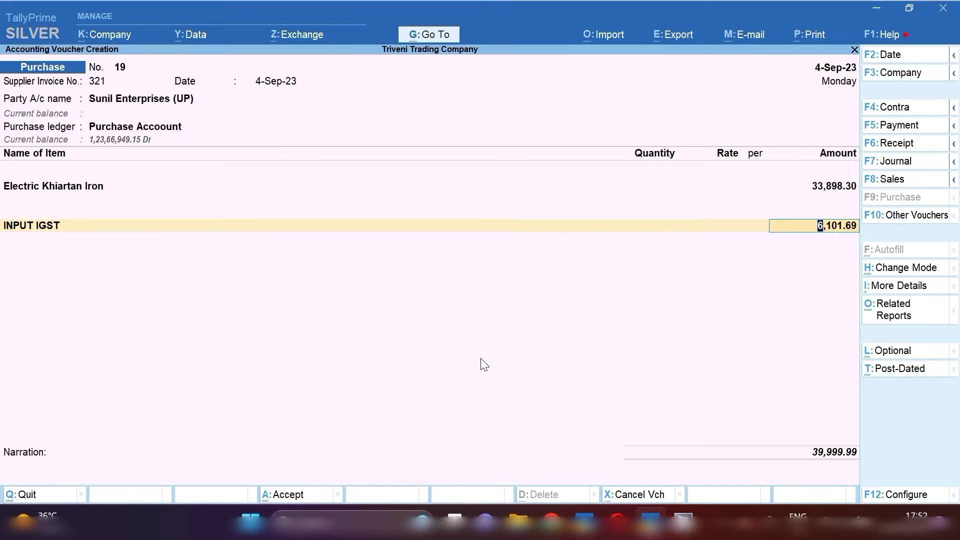
key("Return")
type("Rou")
key("Return")
key("Return")
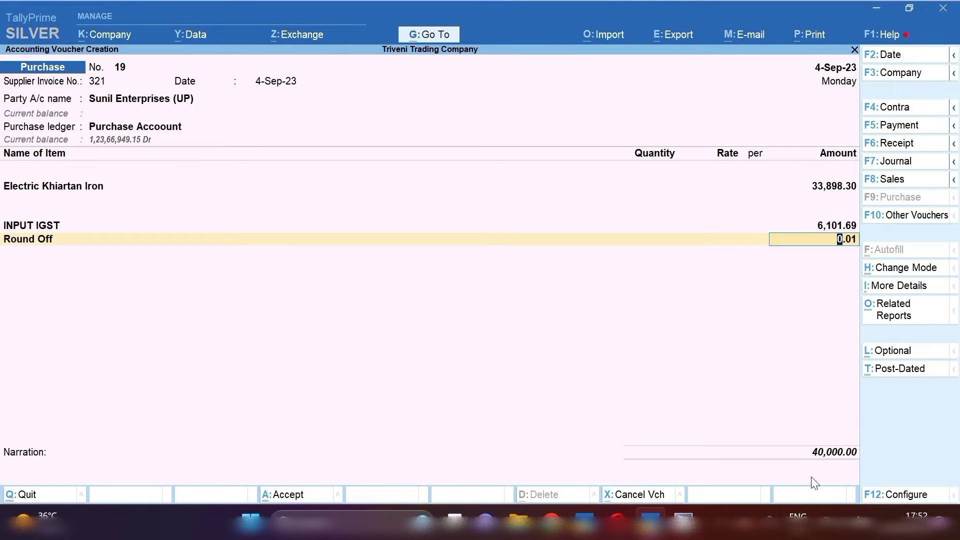
- Save the completed purchase voucher for Sunil Enterprises (UP)
left_click(299, 501)
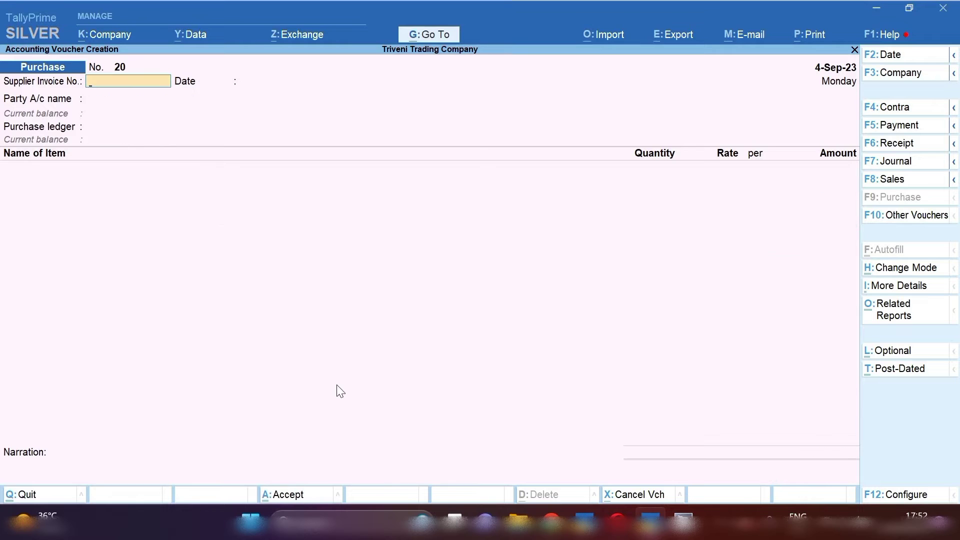
- Open the Ledger Vouchers report for Sunil Enterprises (UP)
left_click(429, 36)
key("Down")
key("Down")
key("Down")
key("Down")
key("Down")
key("Down")
key("Down")
key("Down")
key("Down")
key("Down")
key("Down")
key("Down")
key("Down")
key("Down")
key("Down")
key("Down")
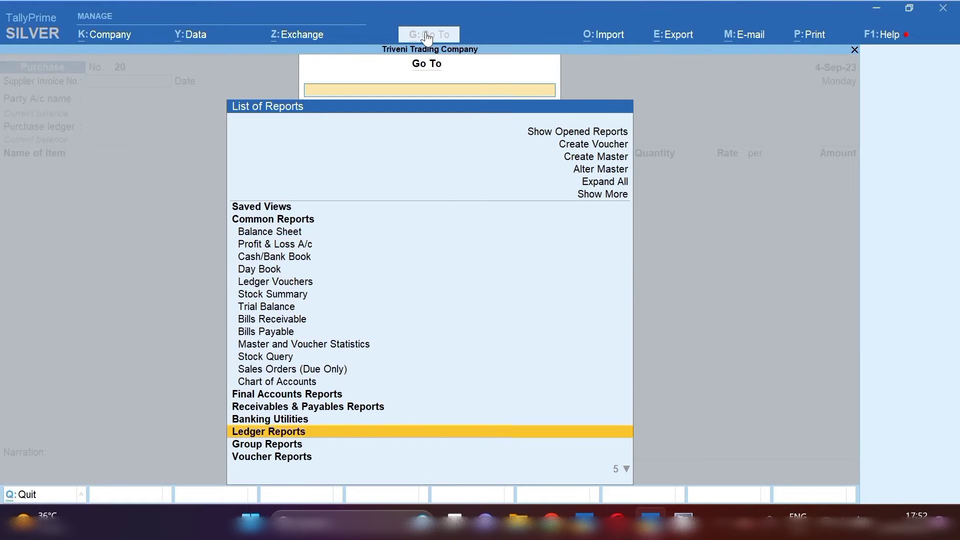
key("Return")
key("Return")
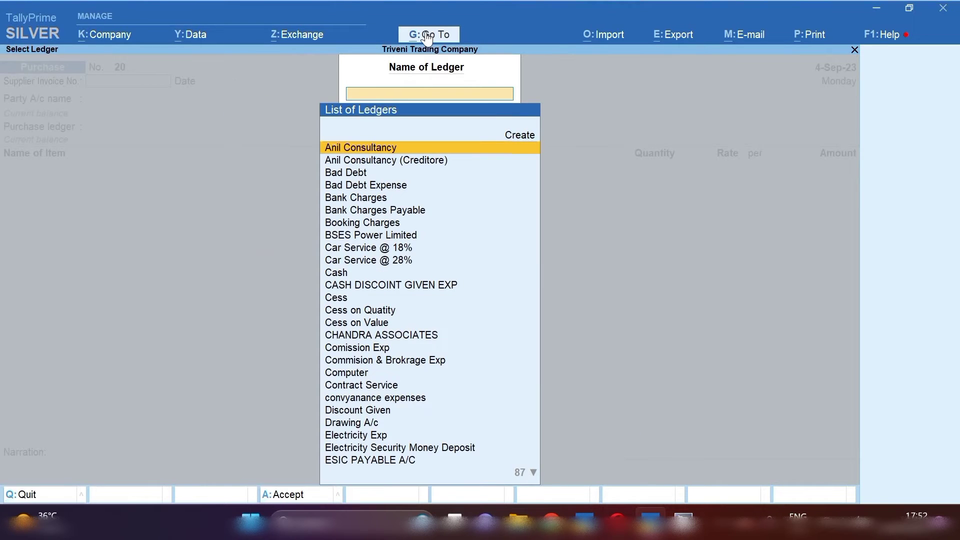
type("Suni")
key("Down")
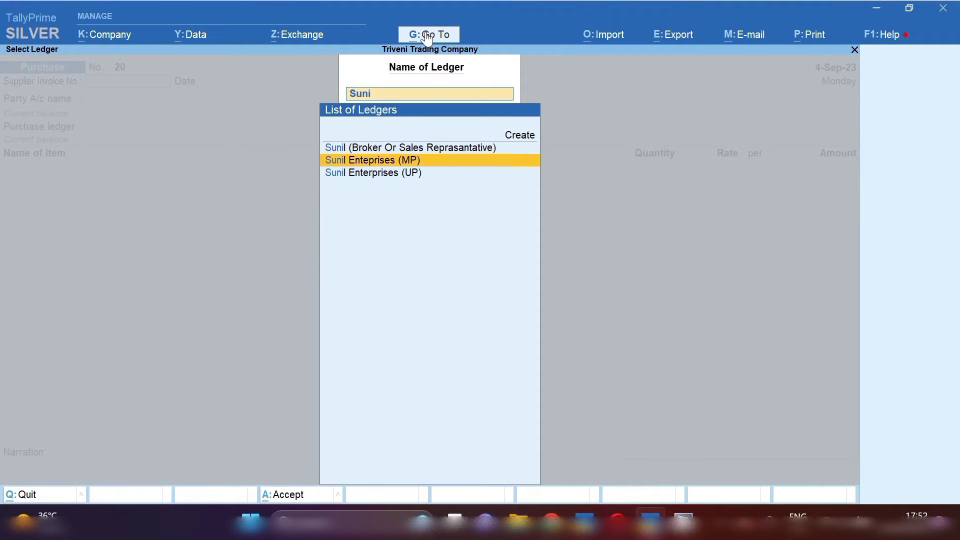
key("Down")
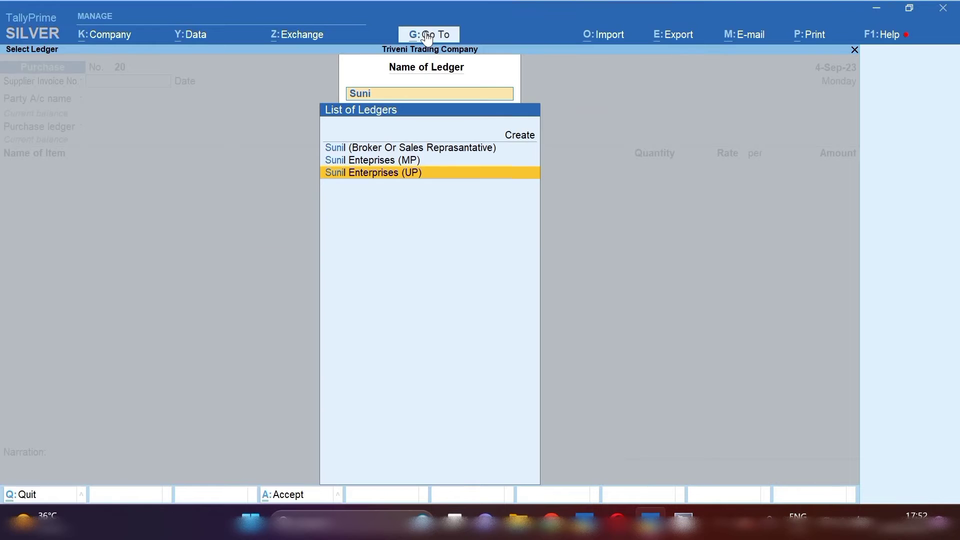
key("Return")
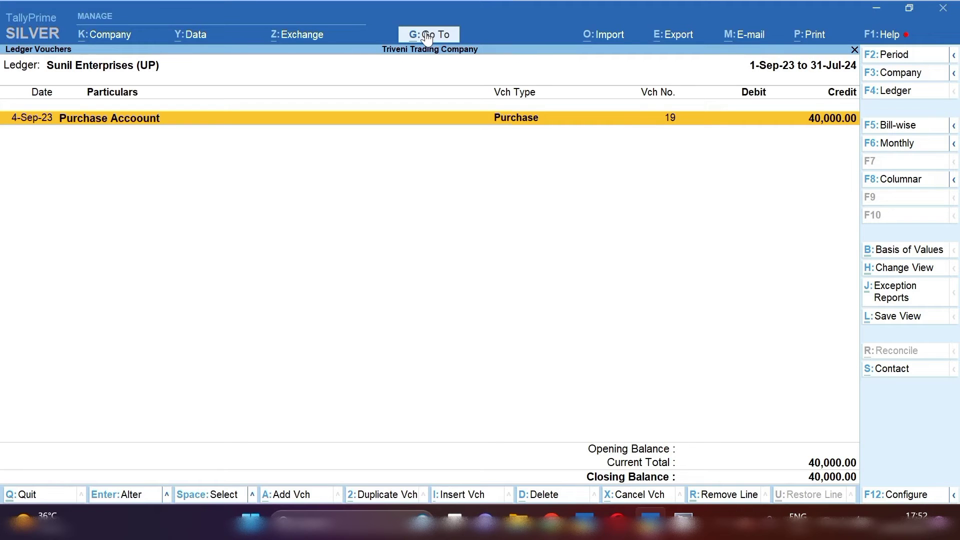
- View the ledger vouchers of Sunil Enteprises (MP) and return to the Sunil Enterprises (UP) ledger
key("F4")
key("Up")
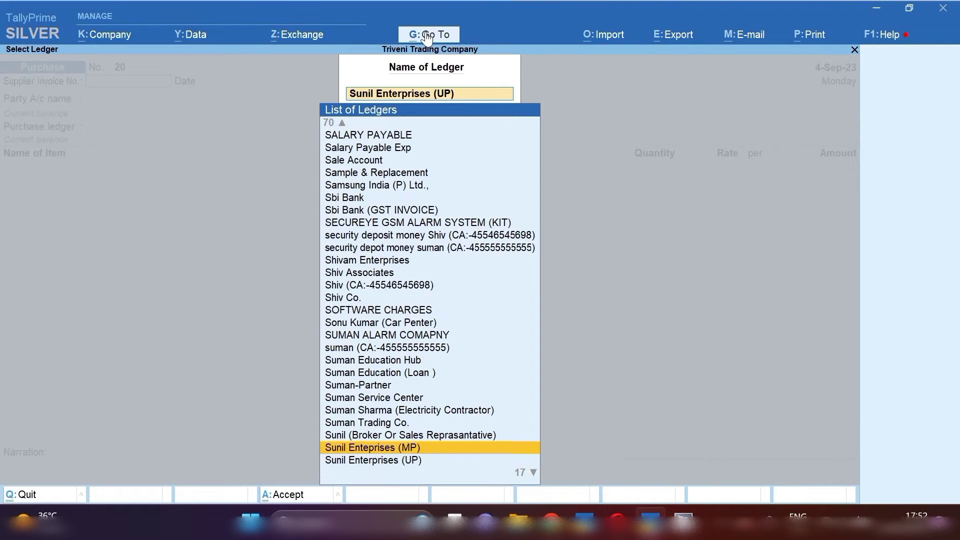
key("Return")
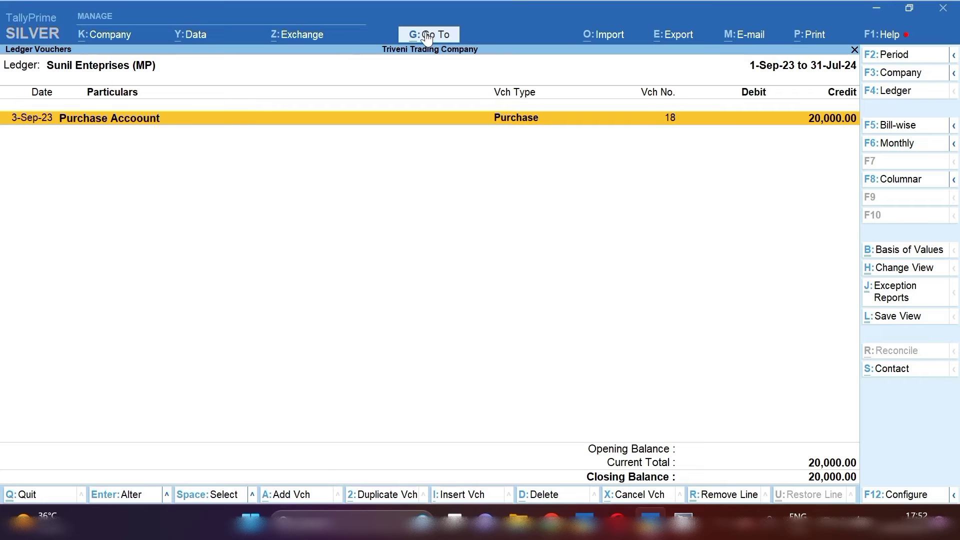
key("alt+a")
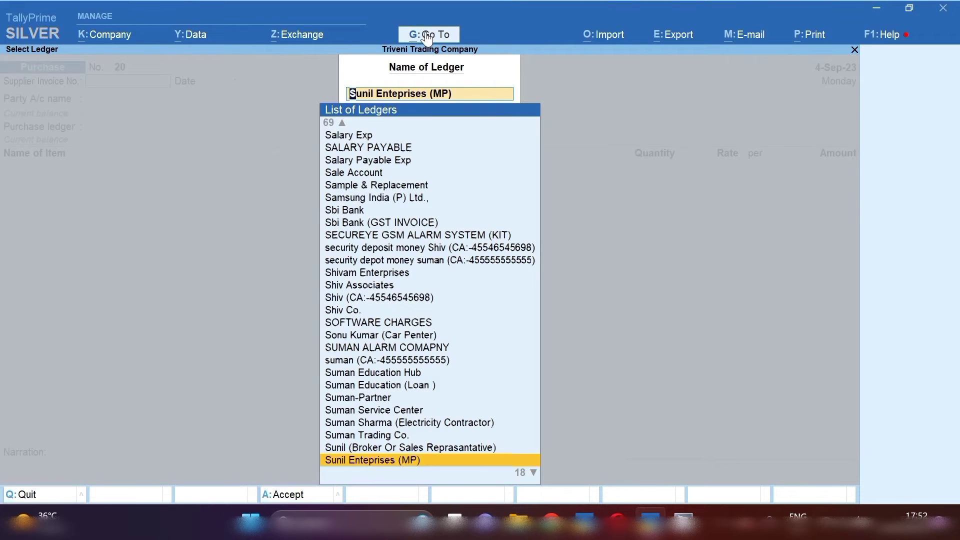
key("Down")
key("Return")
- Add a payment voucher from the ledger report and date it 6-9-2023
key("alt+a")
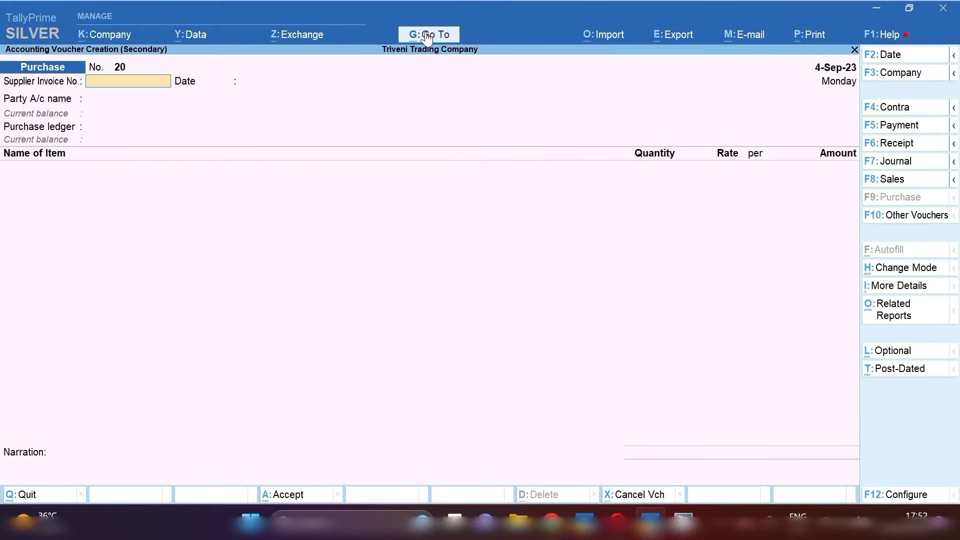
left_click(904, 134)
key("F2")
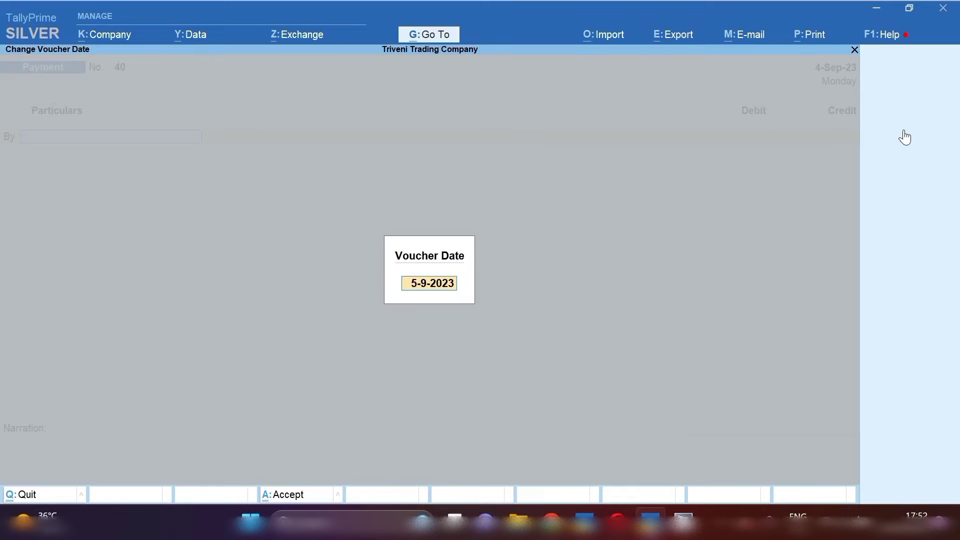
type("6.9.23")
key("Return")
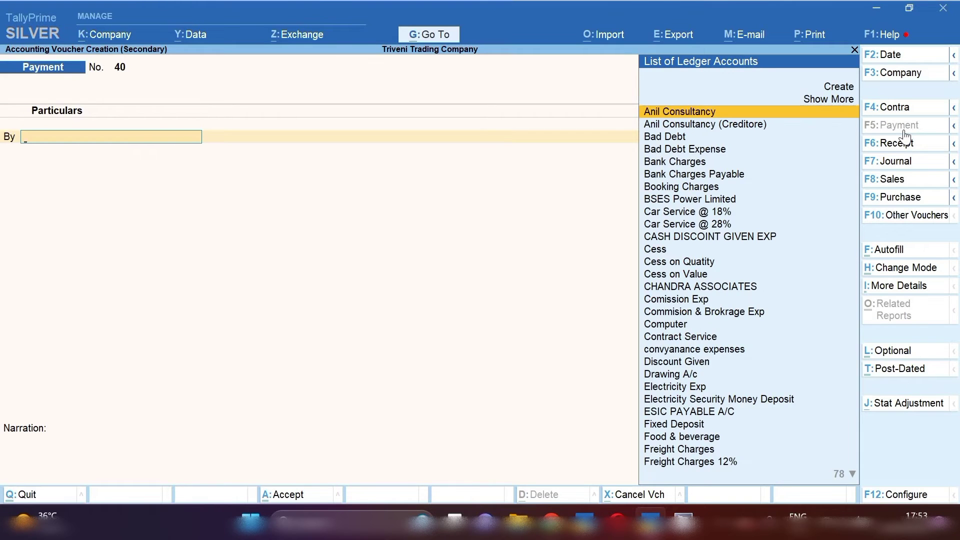
- Debit Sunil Enterprises (UP) 20,000 with Agst Ref 321 and credit Sbi Bank for the same amount
type("Suni")
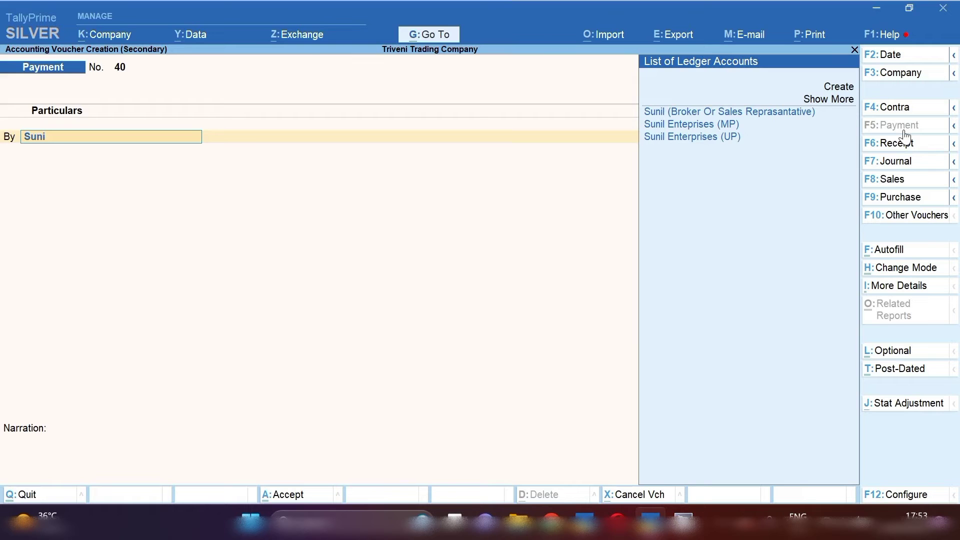
key("Down")
key("Down")
key("Down")
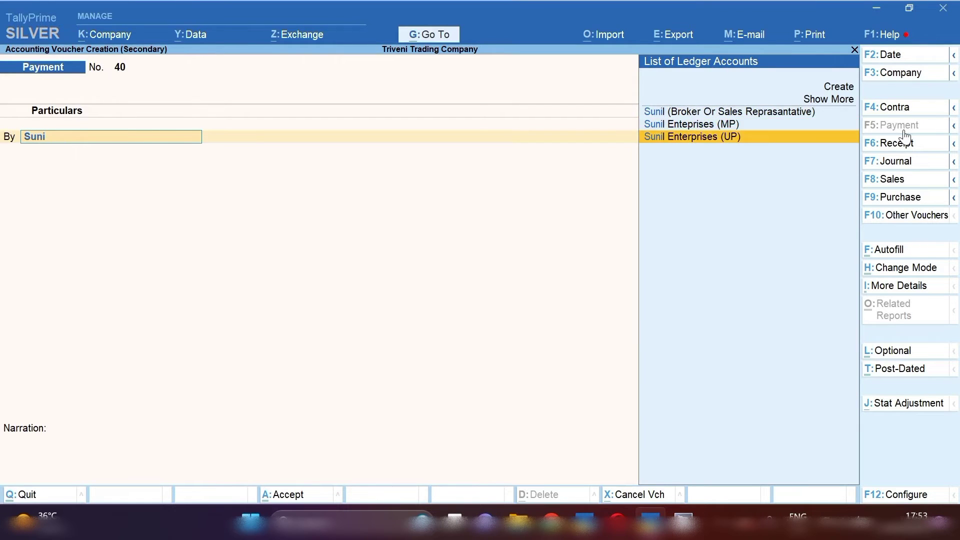
key("Return")
type("1")
key("BackSpace")
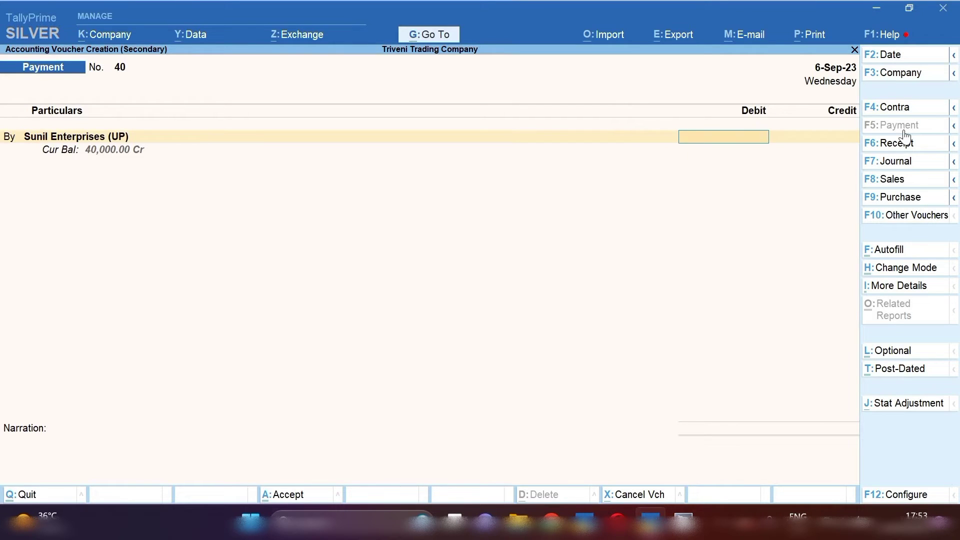
type("20,000")
key("Return")
key("Return")
key("Return")
key("Return")
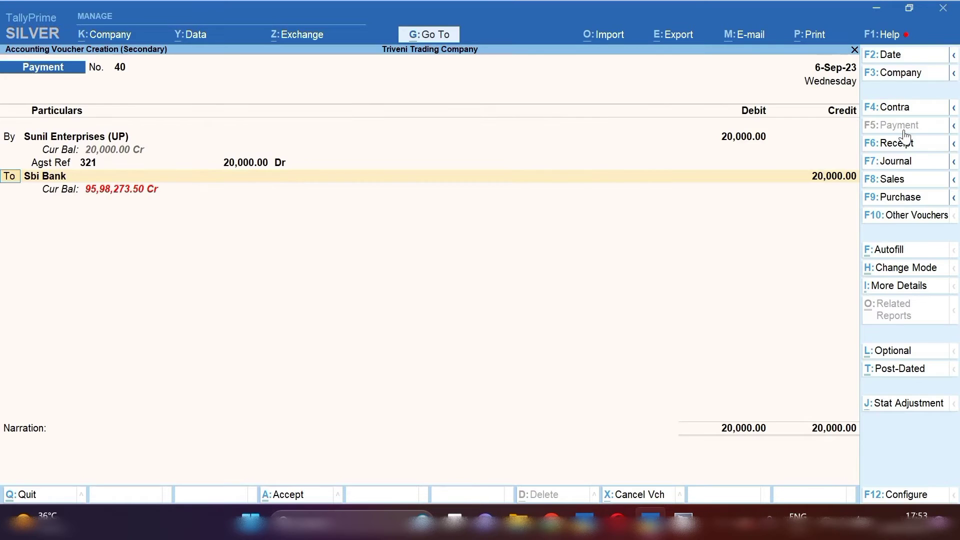
- Keep the remaining payment details at their defaults and save the Sbi Bank payment voucher
key("Return")
key("Return")
key("Return")
key("Return")
key("Return")
key("Return")
key("Return")
key("Return")
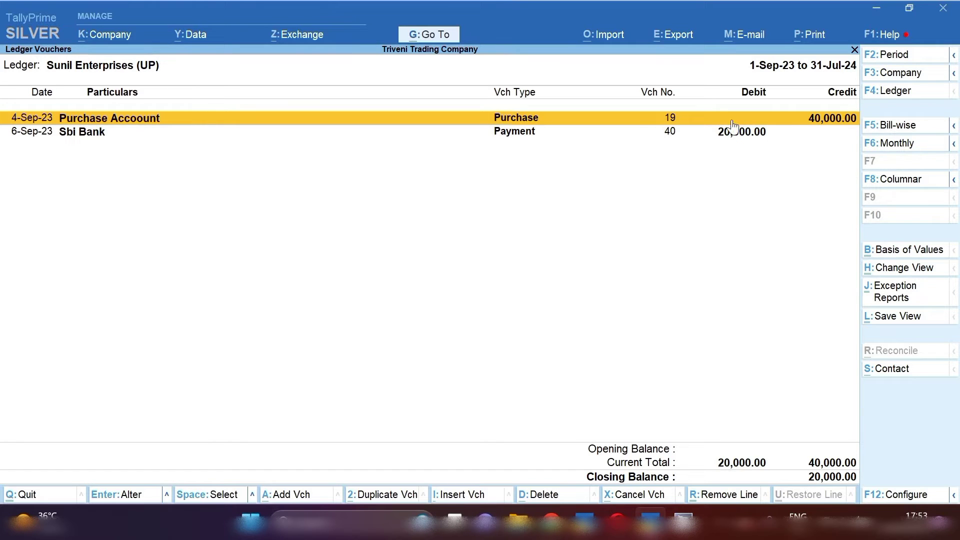
- Compare the ledger vouchers of Sunil Enteprises (MP) with the purchase and bank payment entries of Sunil Enterprises (UP)
key("F4")
key("Up")
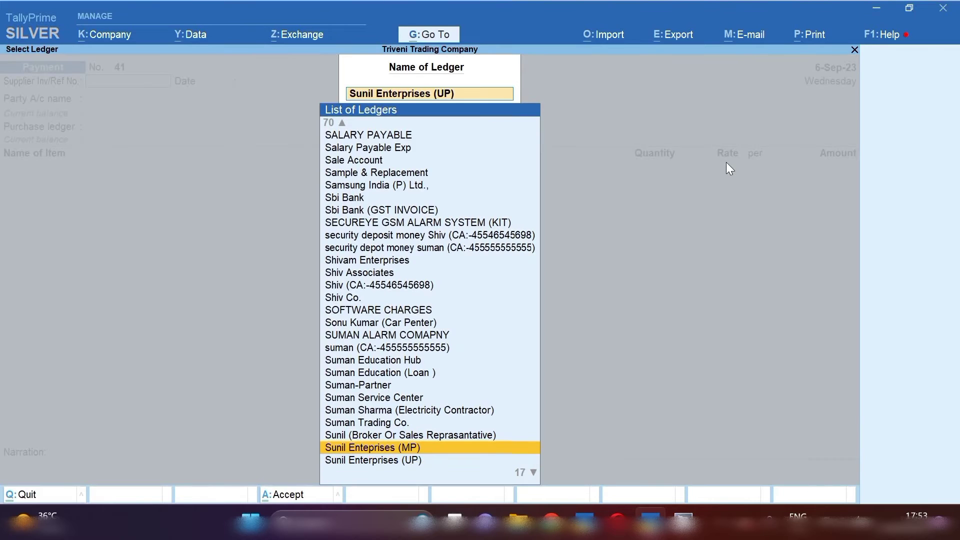
key("Return")
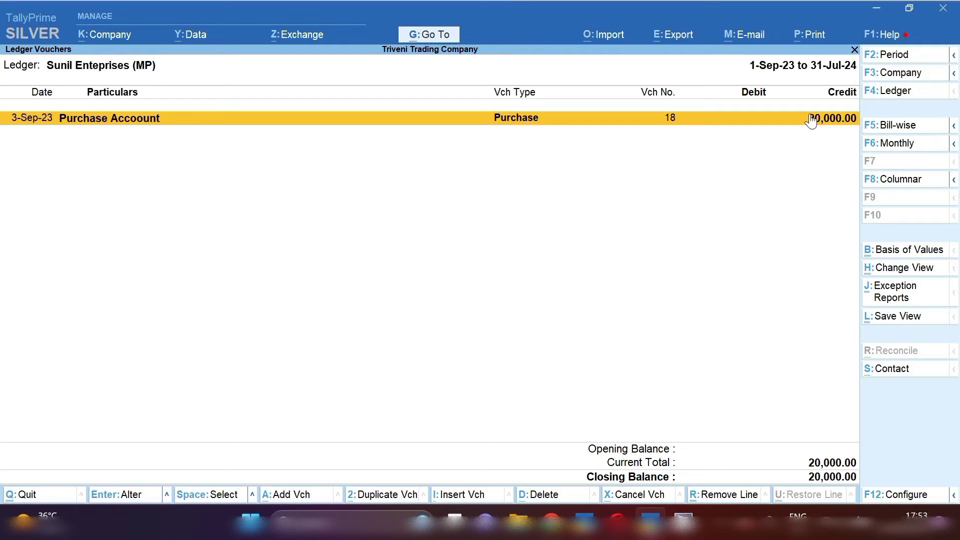
key("F4")
key("Down")
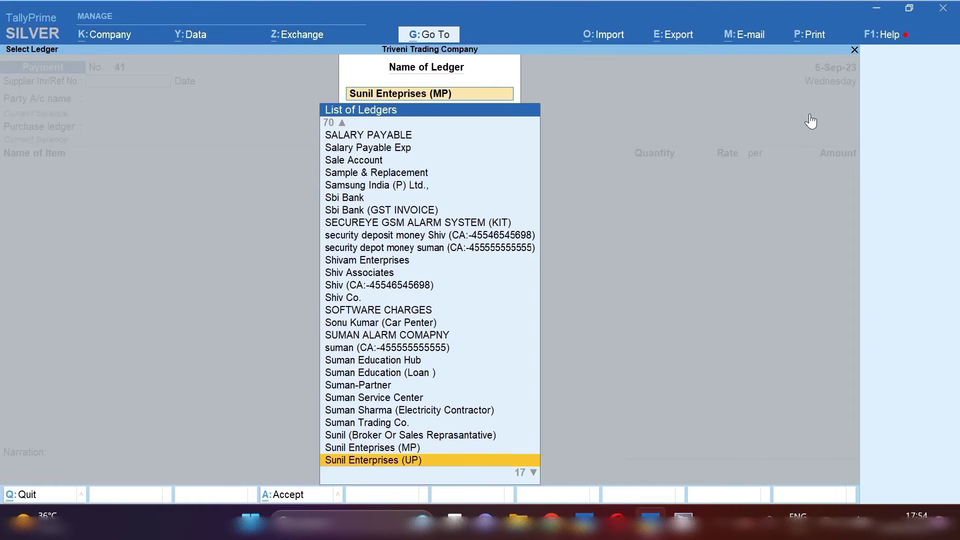
key("Return")
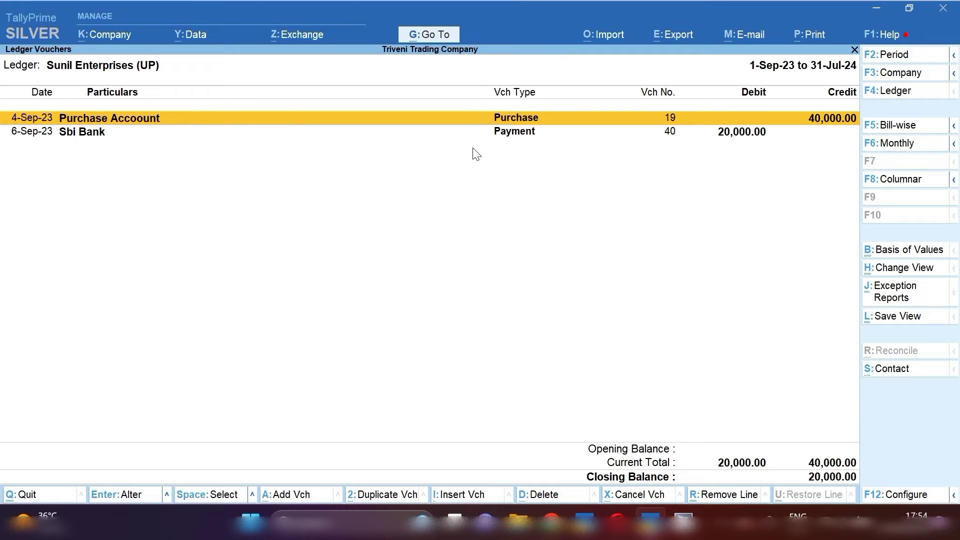
key("Down")
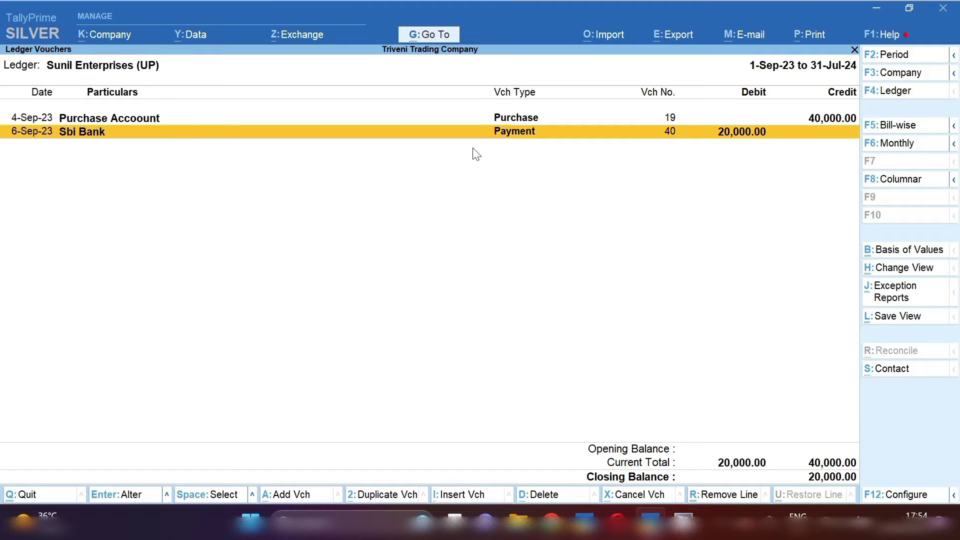
key("alt+a")
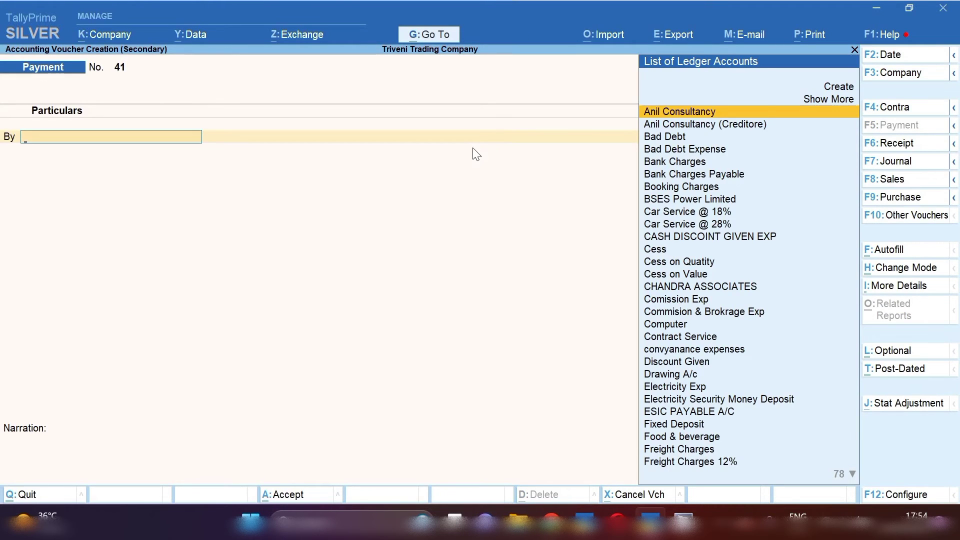
left_click(885, 161)
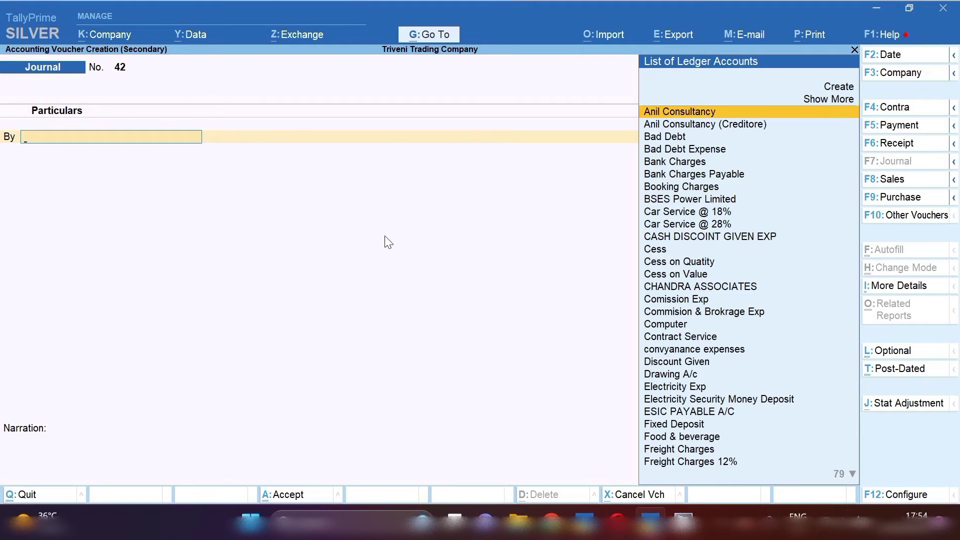
key("Escape")
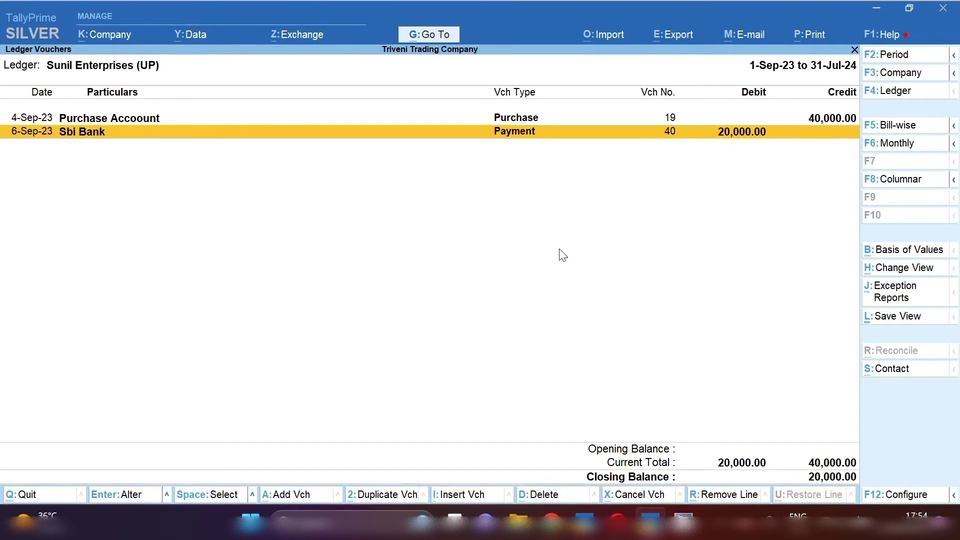
- Add a journal voucher from the Sunil Enterprises (UP) ledger report and choose Sunil Enteprises (MP) as the debit ledger
key("alt+a")
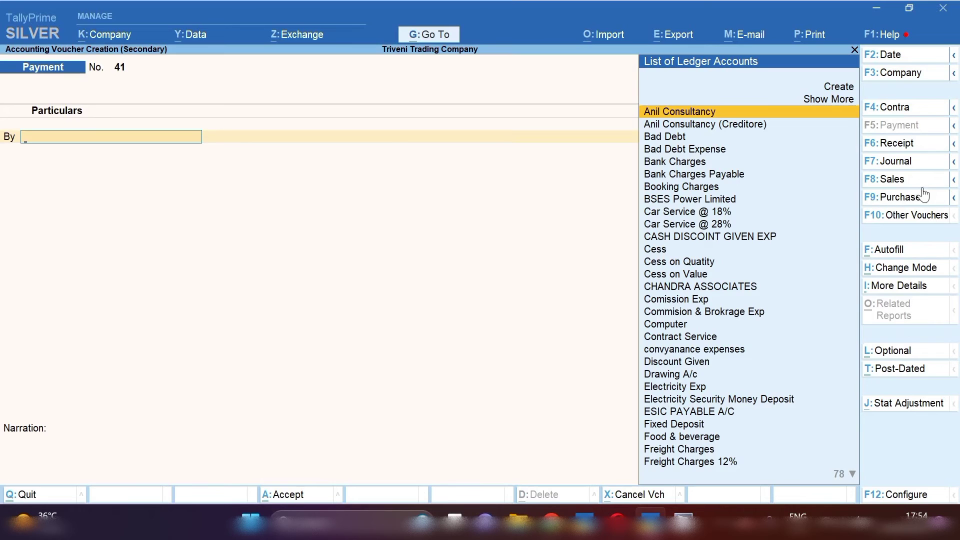
left_click(909, 168)
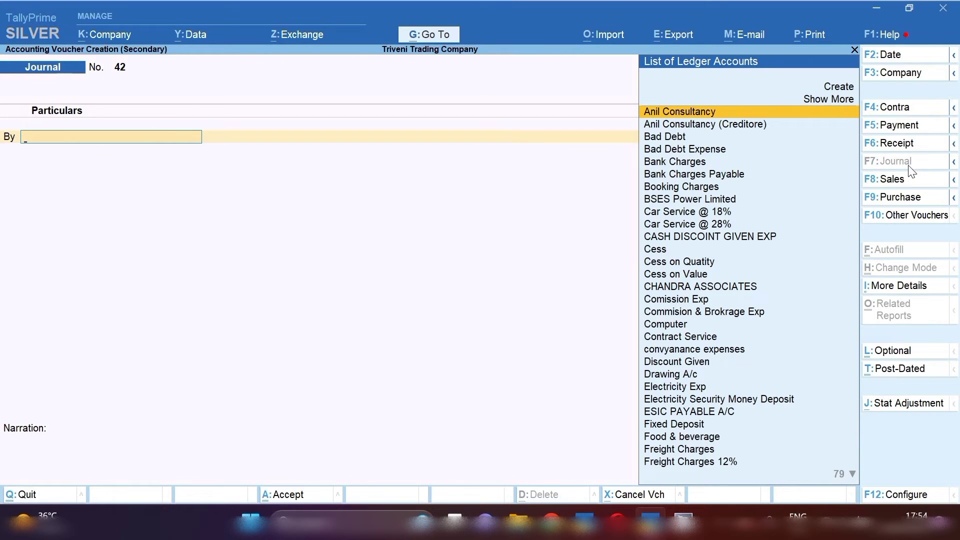
type("Mp")
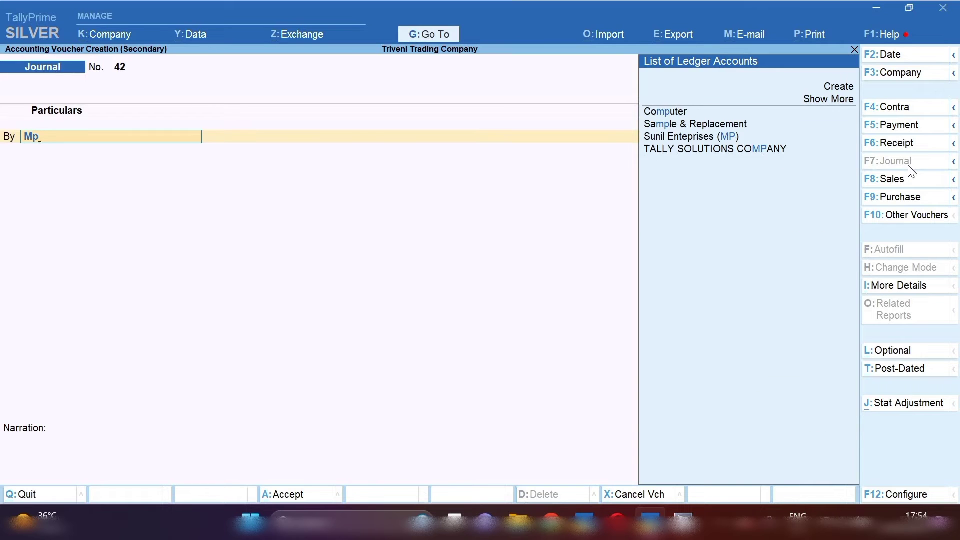
key("Down")
key("Down")
key("Return")
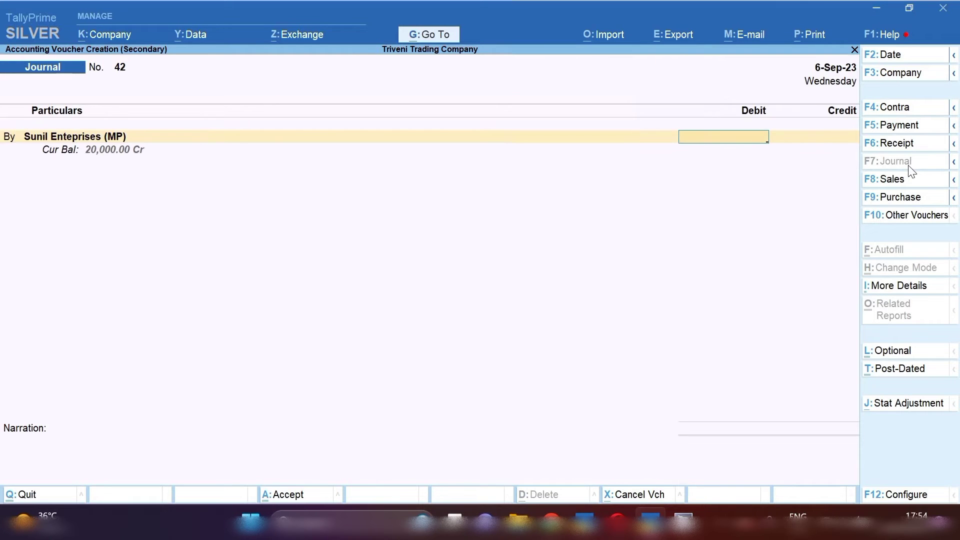
- Debit Sunil Enteprises (MP) with 20,000 allocated as Agst Ref to bill 123
type("20")
type("000")
key("Return")
key("Return")
key("Return")
key("Return")
key("Return")
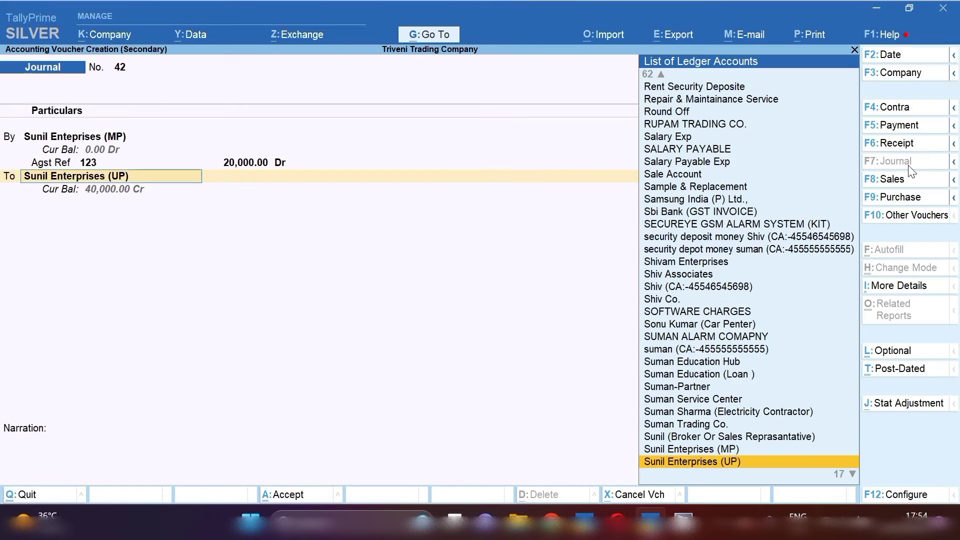
- Credit Sunil Enterprises (UP) with 20,000 and allocate 20,000.00 Dr as Agst Ref to bill 321
key("Return")
key("Return")
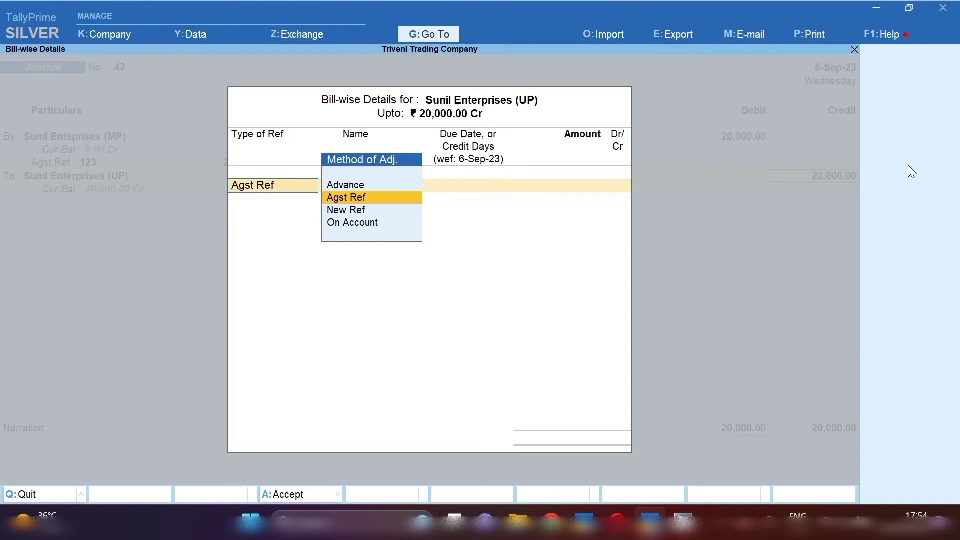
key("Return")
key("Return")
key("Return")
key("Return")
key("Return")
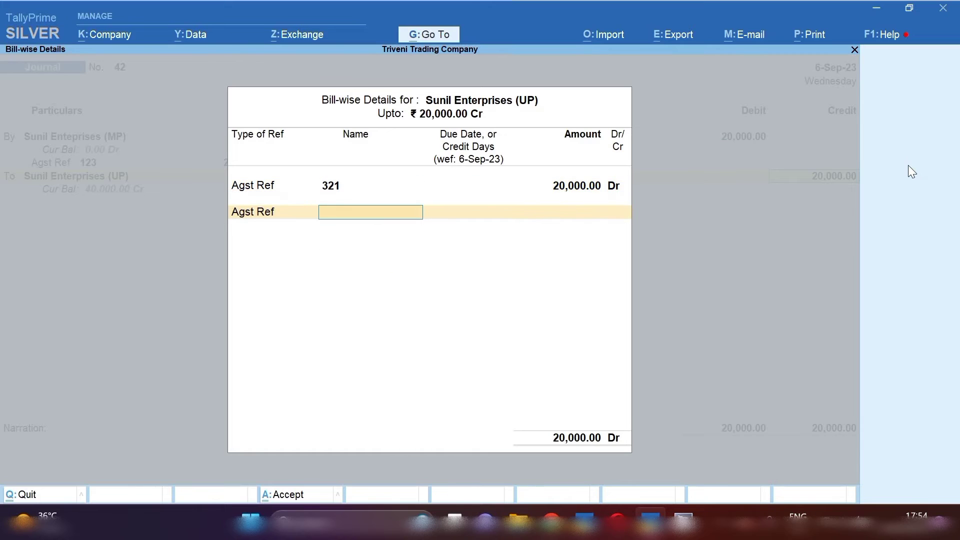
- Add a New Ref 42 allocation of 40,000.00 Cr for Sunil Enterprises (UP) and complete the bill-wise details
key("BackSpace")
key("Down")
key("Return")
key("Return")
key("Return")
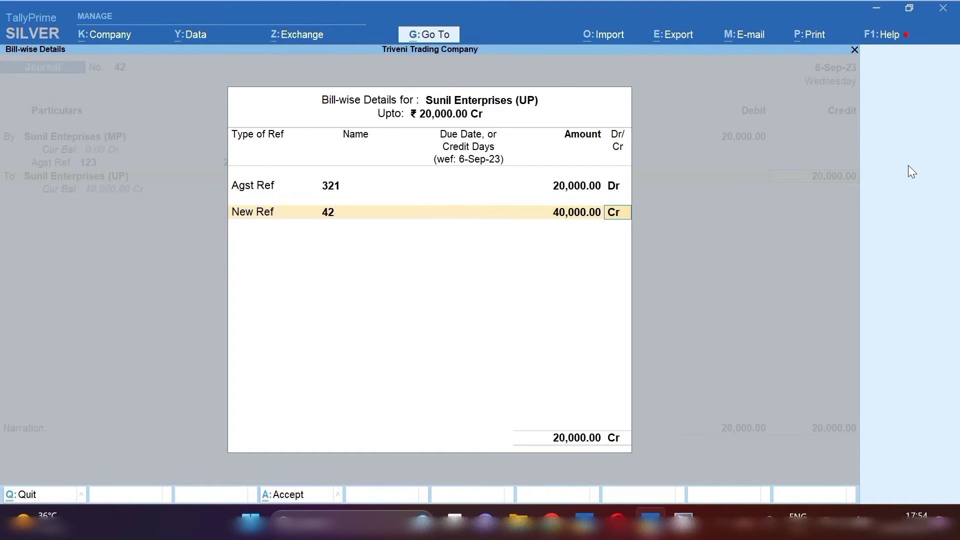
key("Return")
key("Return")
key("Return")
- Enter the narration "adjustment entry" in the journal voucher
type("ad")
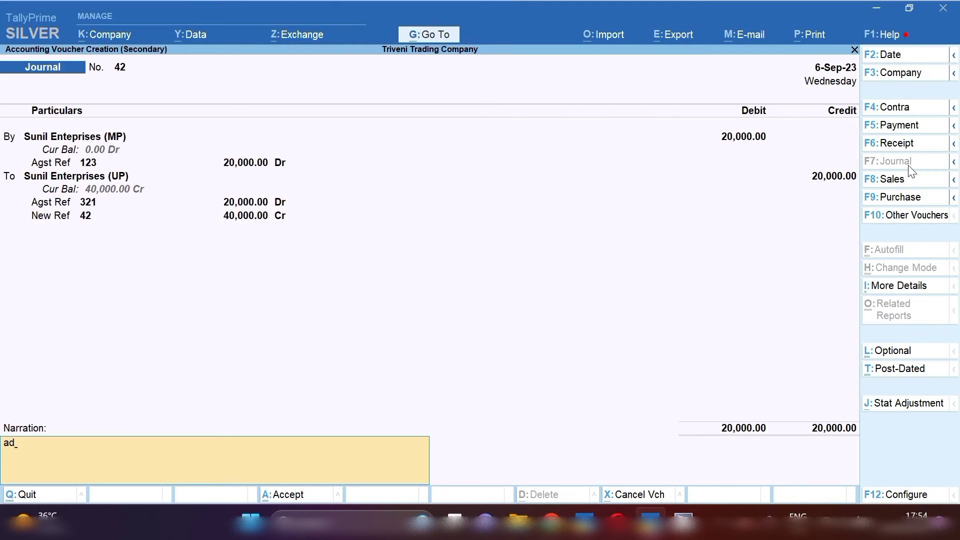
type("ujustment entry")
key("Return")
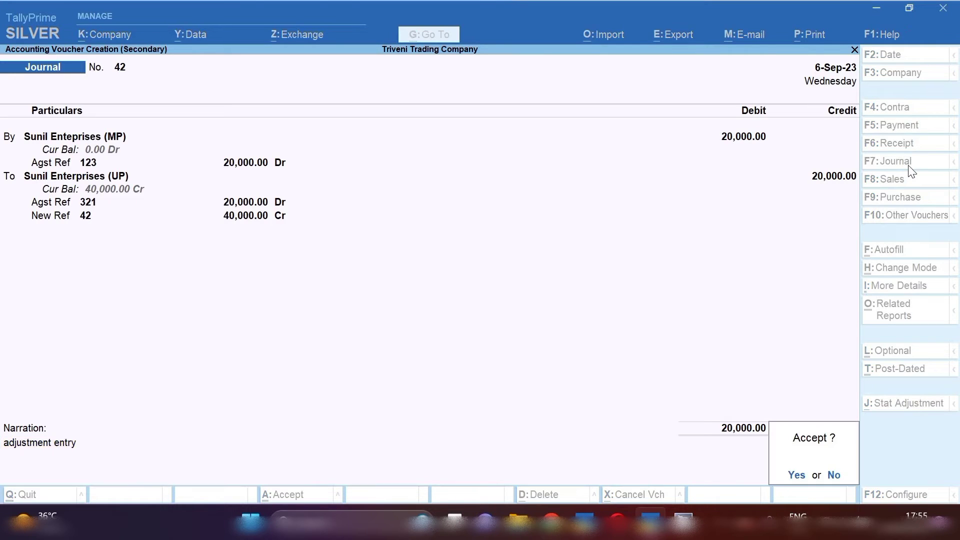
- Accept the adjustment journal and review its entry in the Sunil Enterprises (UP) ledger vouchers
key("Return")
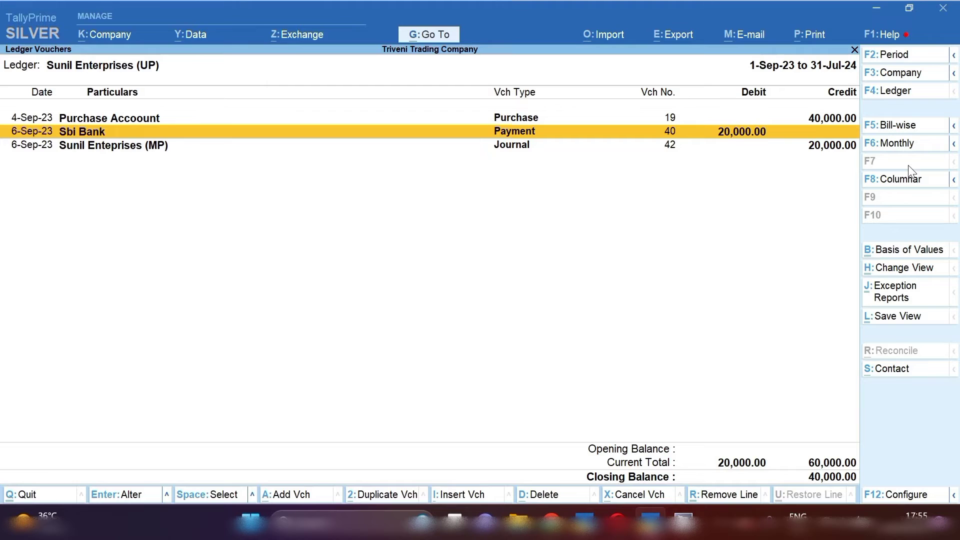
key("Up")
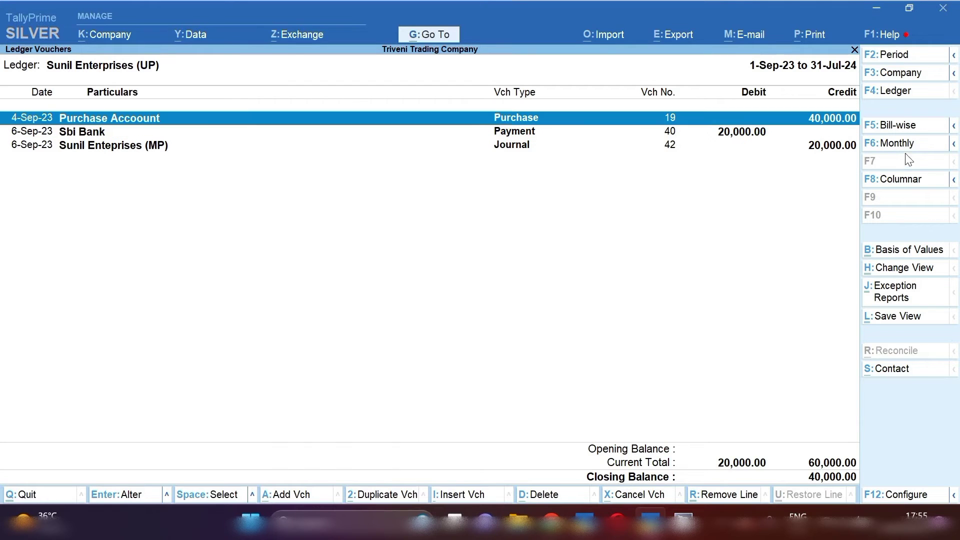
key("Down")
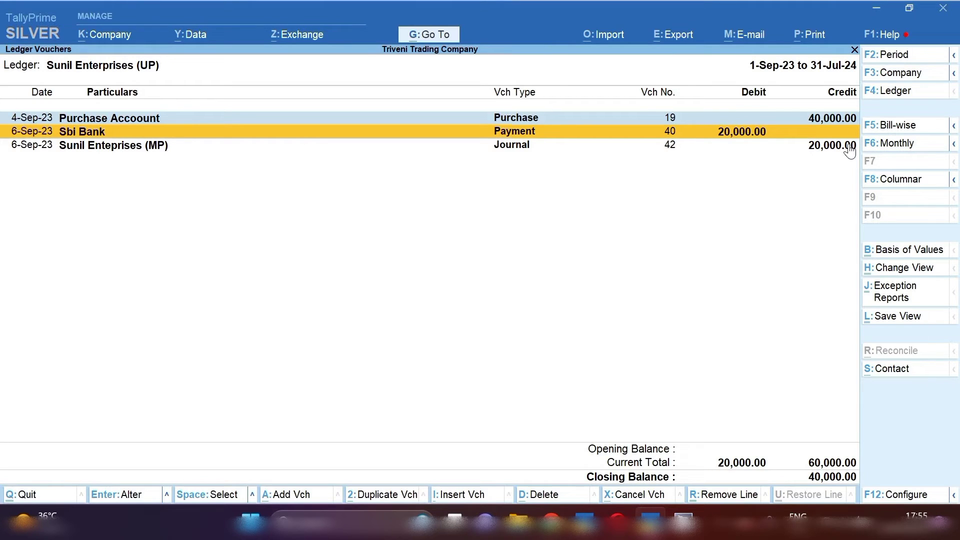
left_click(804, 150)
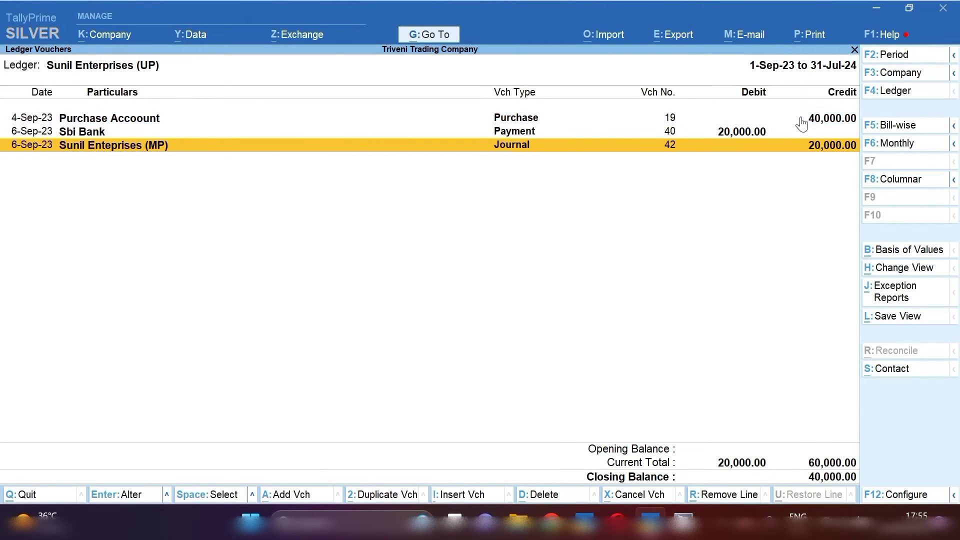
- Check the ledger vouchers of Sunil Enteprises (MP) and switch the report to the Sunil Enterprises (UP) ledger
key("Escape")
key("Up")
key("Return")
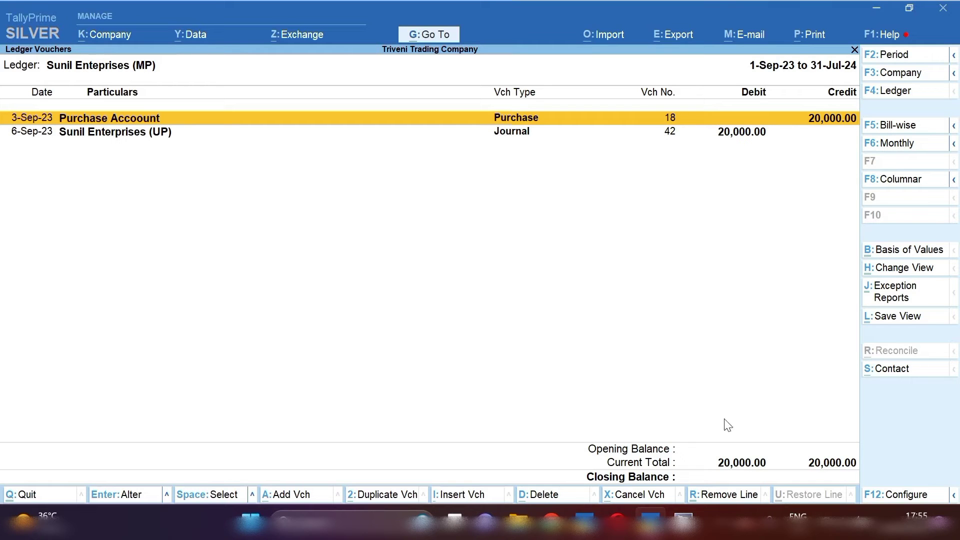
key("F4")
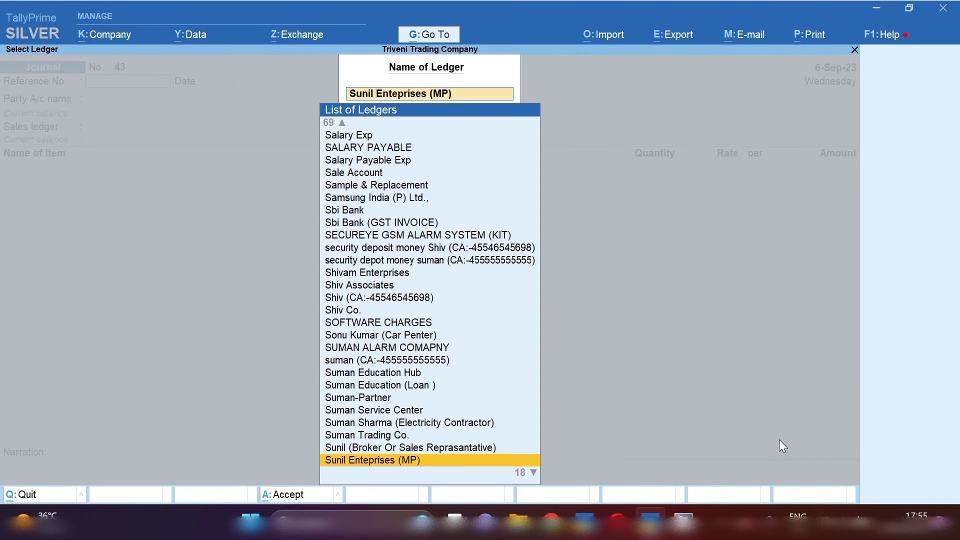
key("Escape")
key("F4")
key("Down")
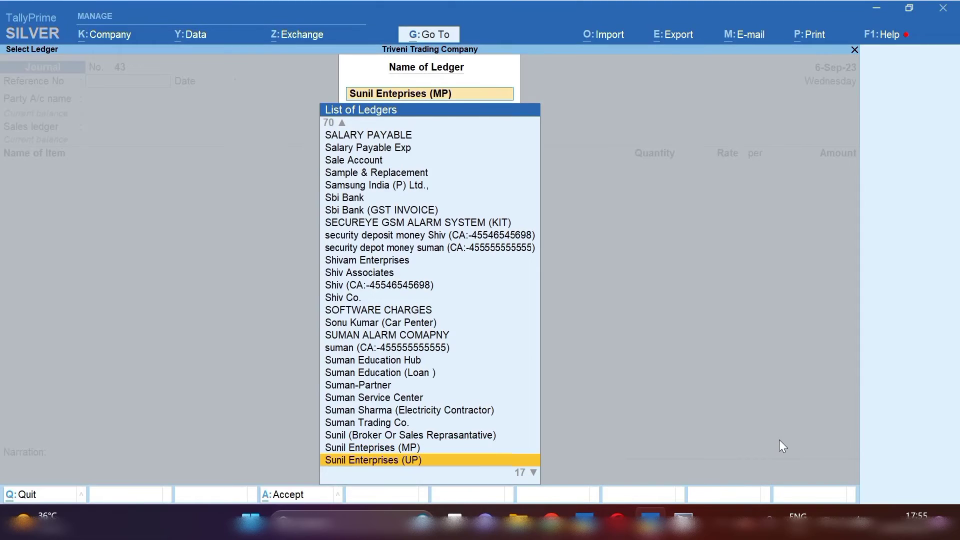
key("Return")
- Add a payment voucher from the Sbi Bank payment entry and choose Sunil Enterprises (UP) as the debit ledger
key("Down")
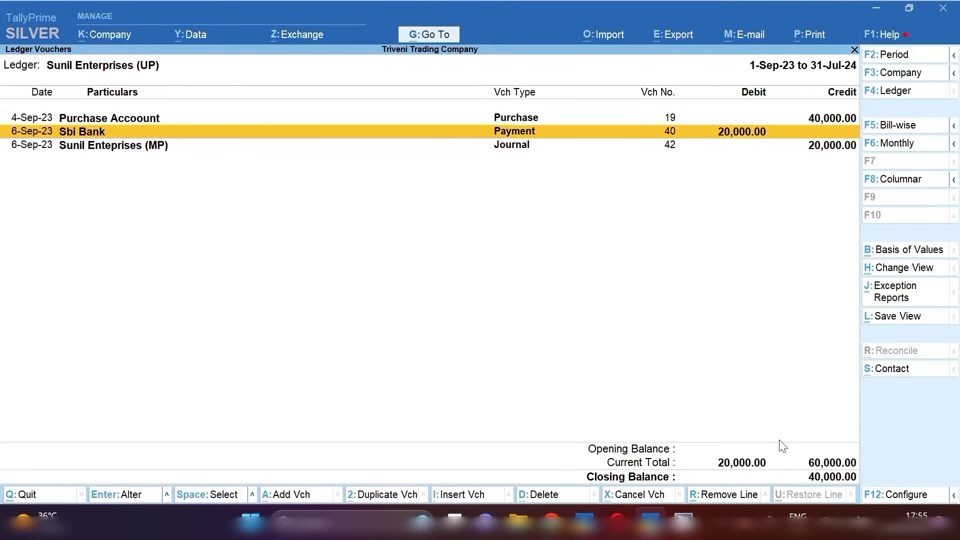
key("alt+a")
type("Su")
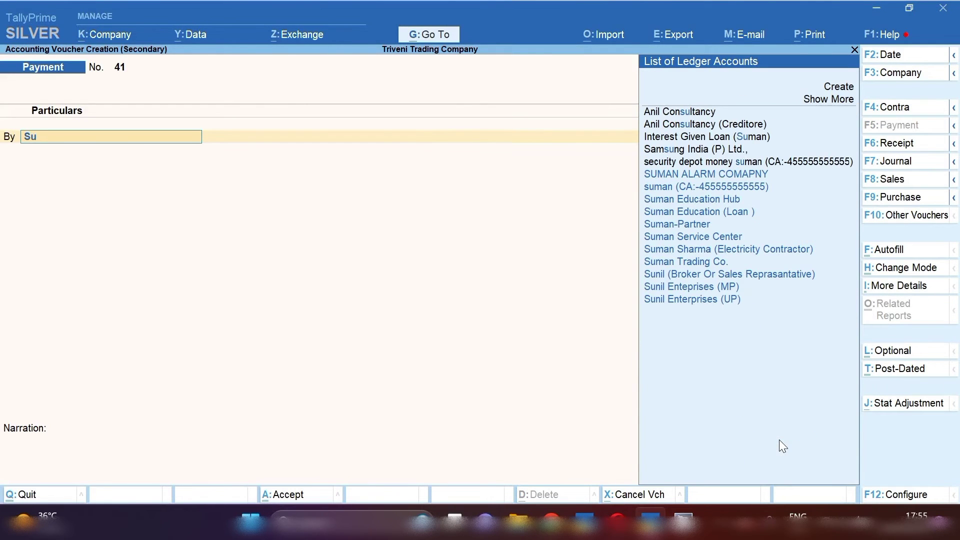
key("Down")
key("Down")
key("Down")
key("Down")
key("Down")
key("Down")
key("Down")
key("Down")
key("Down")
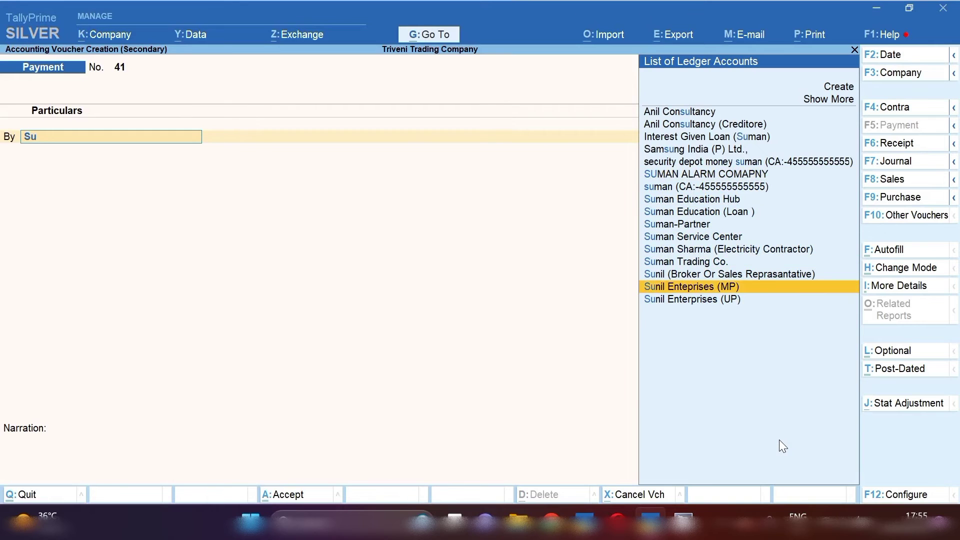
key("Return")
key("BackSpace")
key("Down")
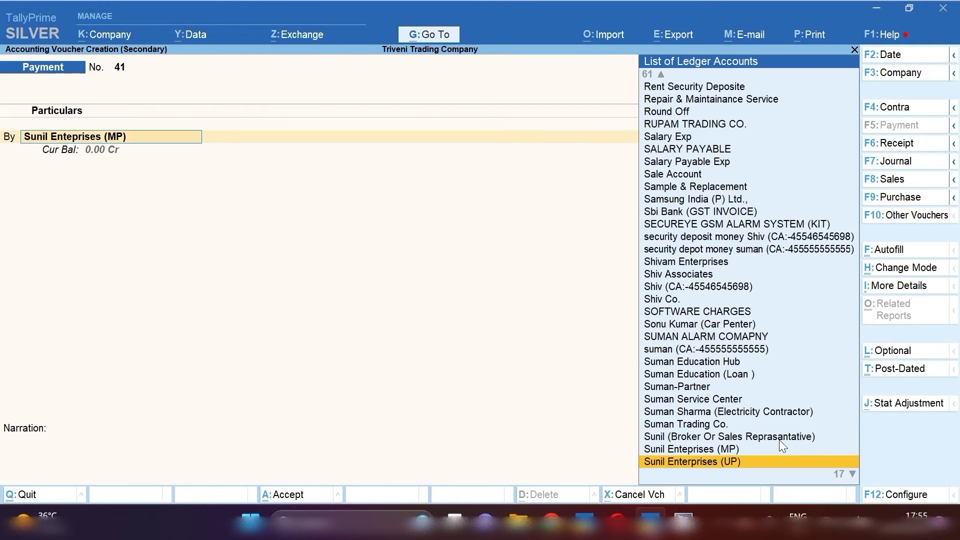
key("Return")
- Set the debit for Sunil Enterprises (UP) to 40,000 and allocate it as Agst Ref to bill 42
type("40000")
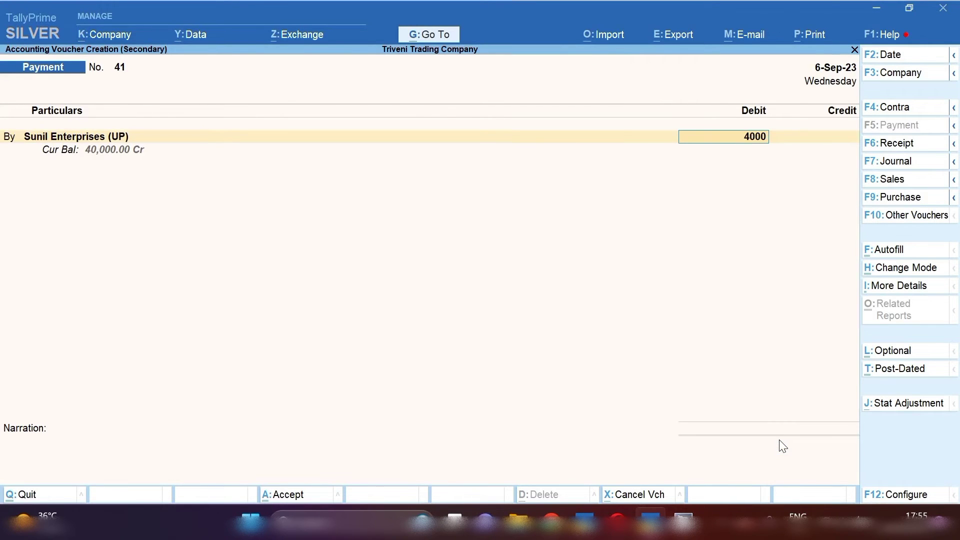
key("Return")
key("Return")
key("Return")
key("Return")
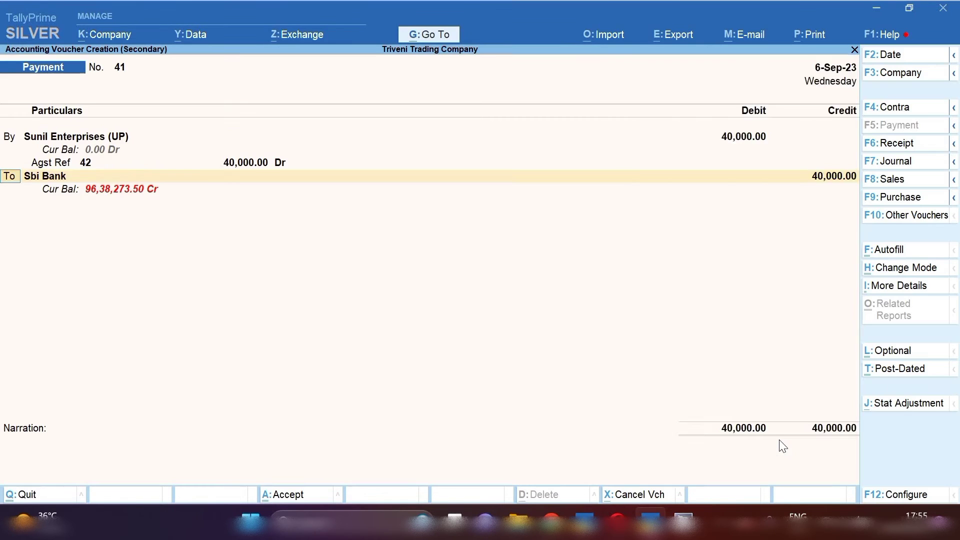
- Credit Sbi Bank with 40,000 and accept the payment voucher without a narration
key("Return")
key("Return")
key("Return")
key("Return")
key("Return")
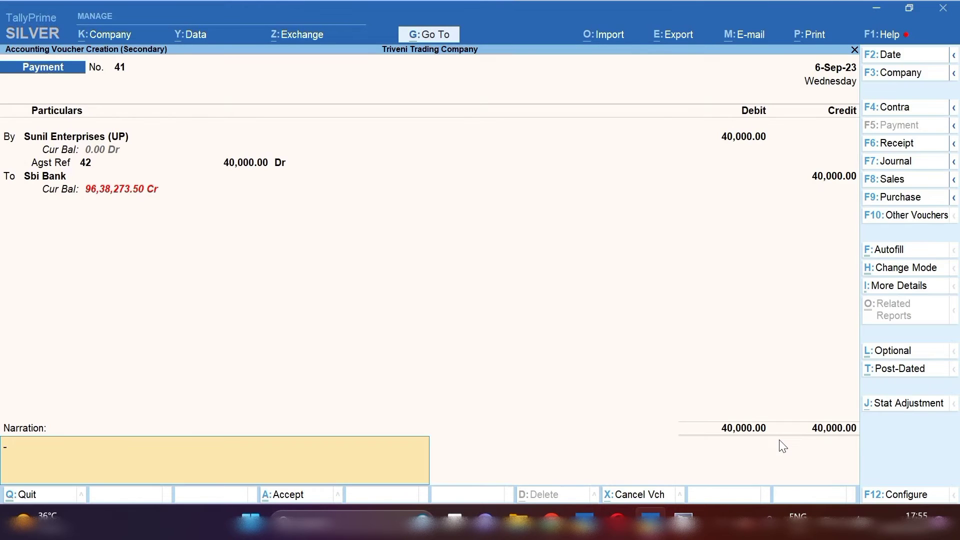
key("Return")
key("Return")
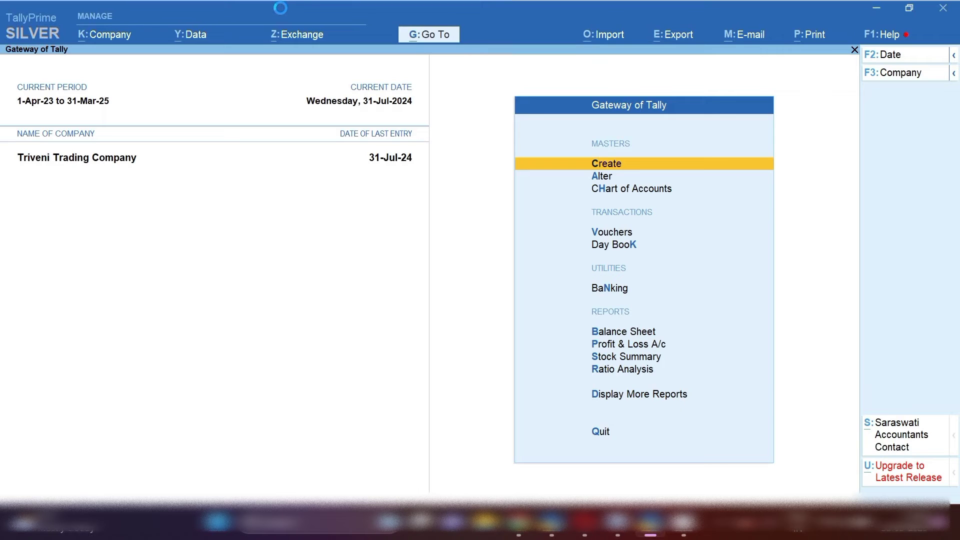
- Open voucher entry from the Gateway of Tally and set the voucher type to Payment
key("v")
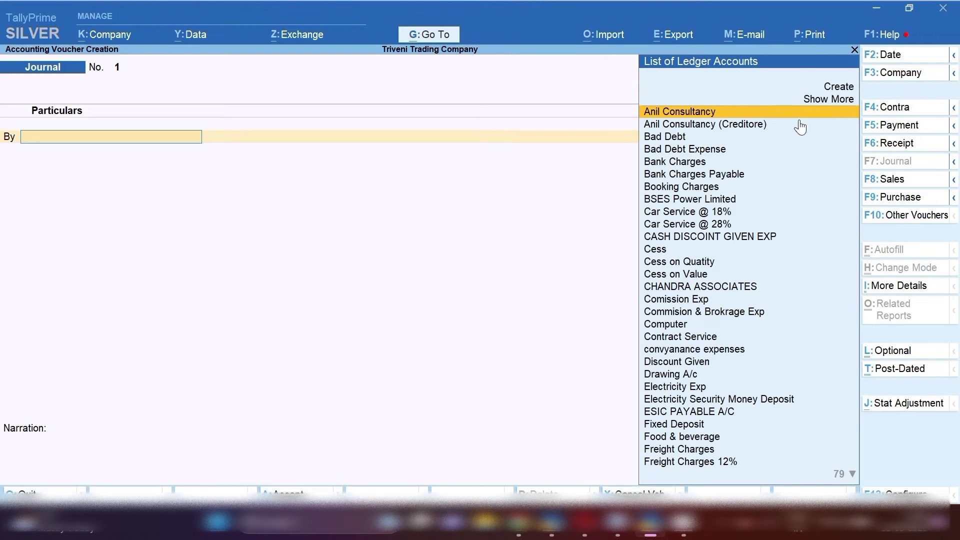
left_click(893, 125)
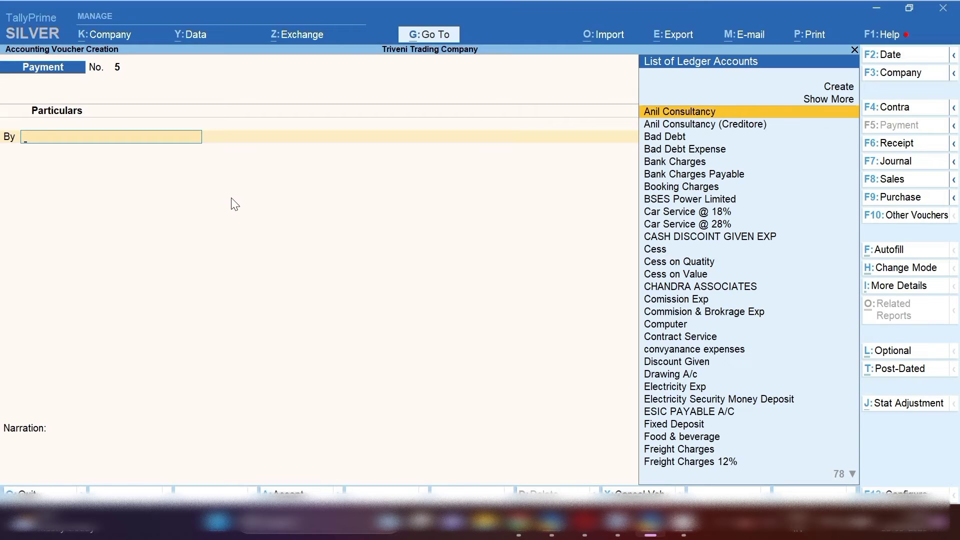
key("F2")
type("1")
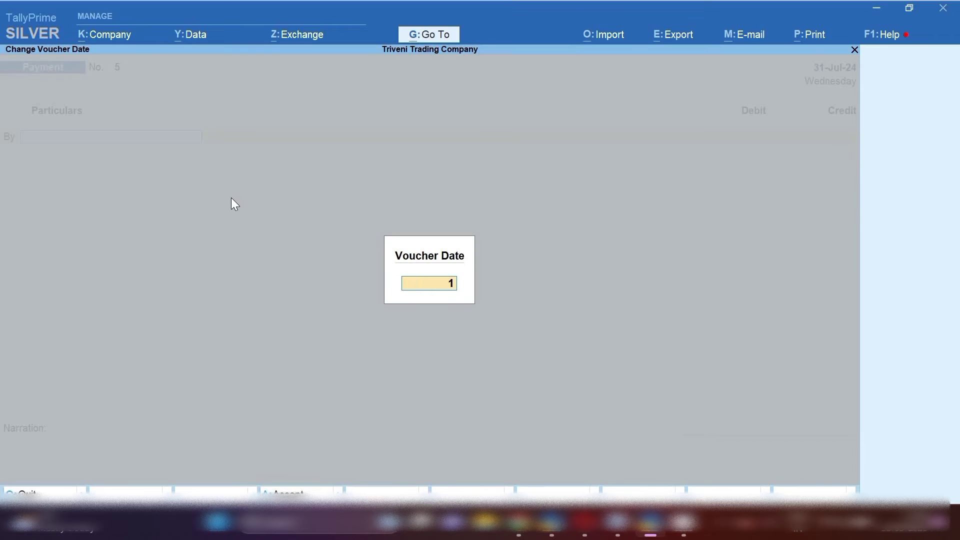
type("1")
key("BackSpace")
key("BackSpace")
key("Return")
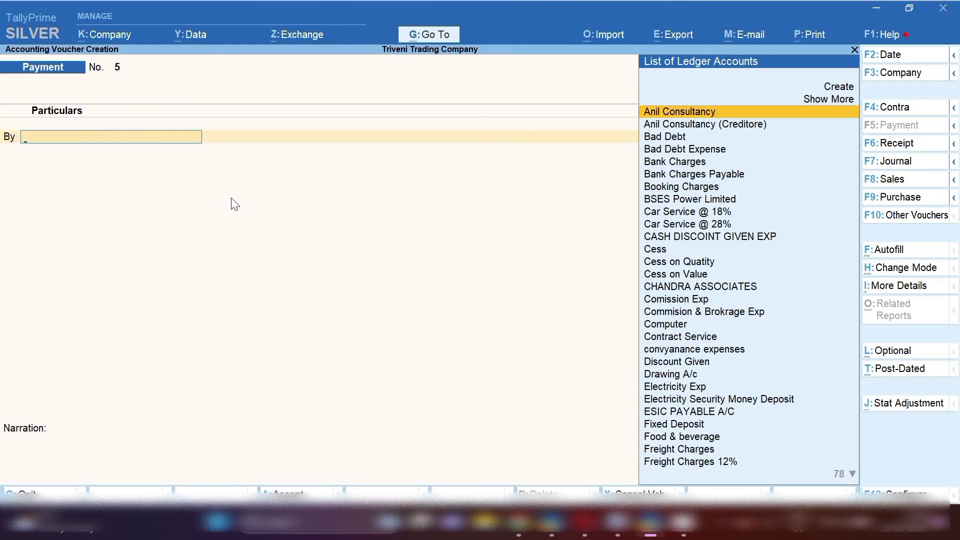
type("Ve")
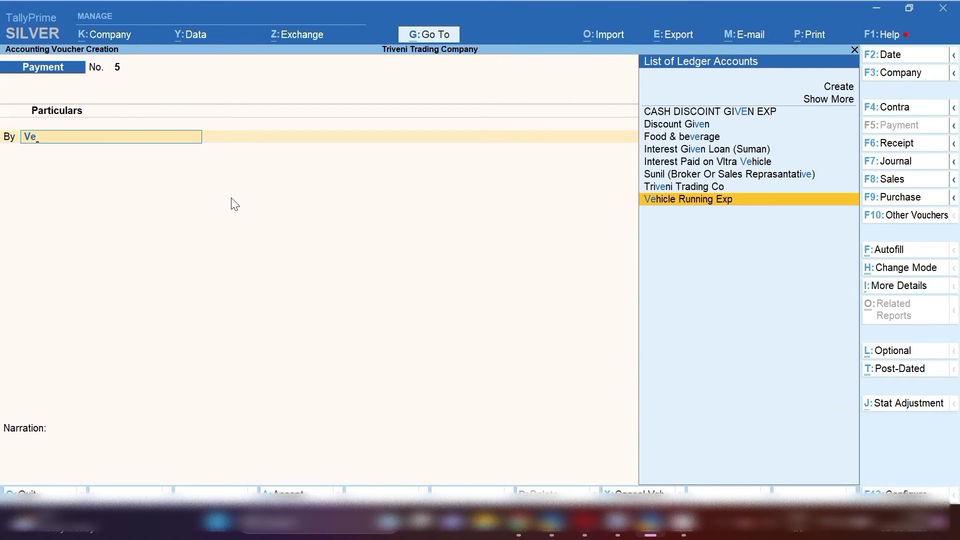
key("Return")
key("BackSpace")
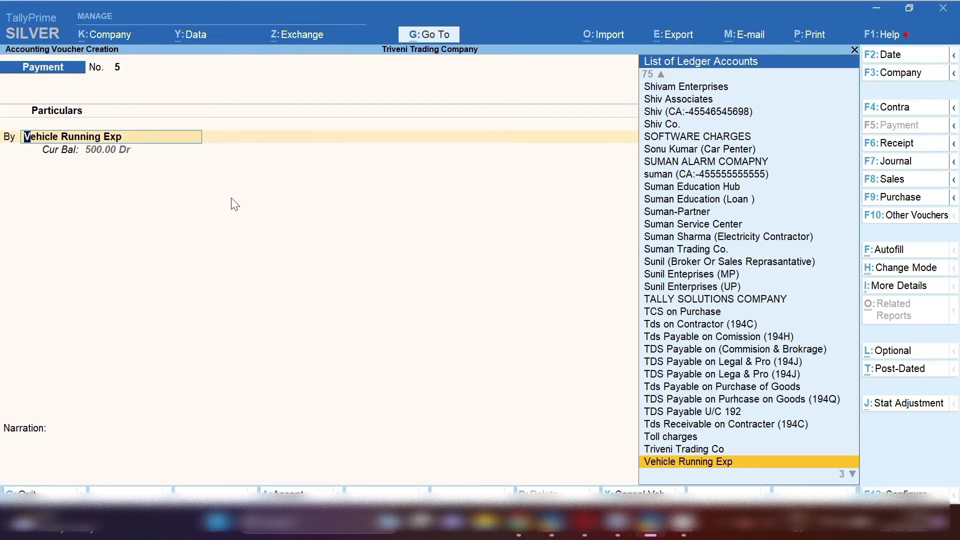
key("Escape")
key("Escape")
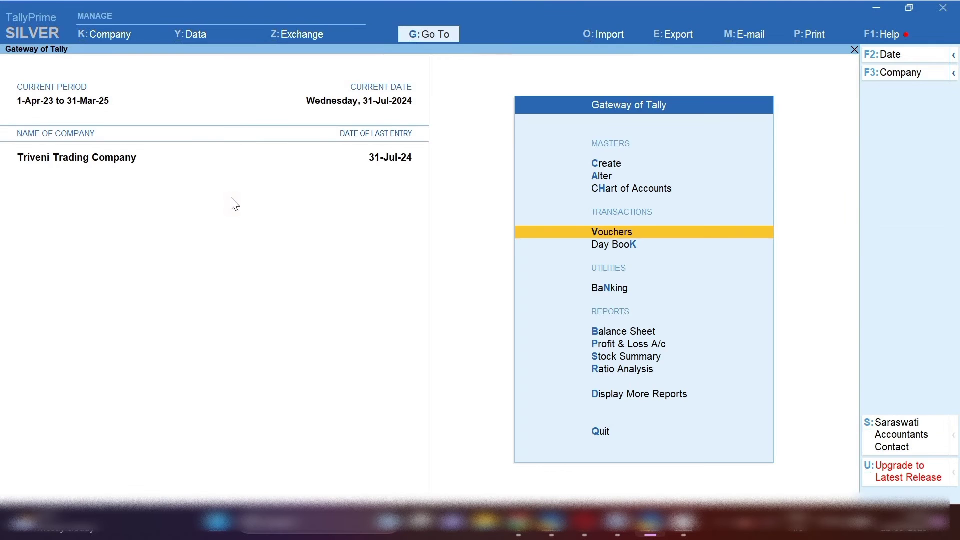
key("alt+F2")
key("Return")
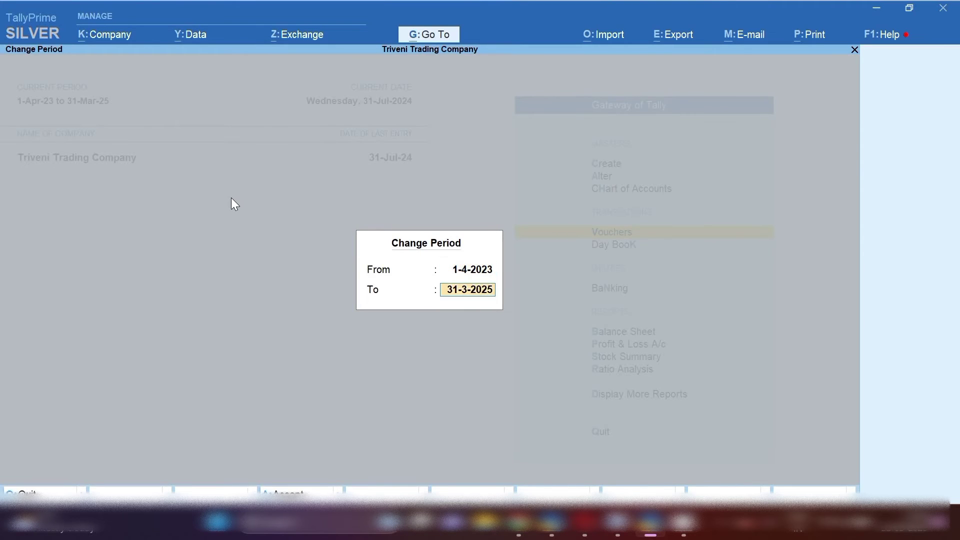
key("Return")
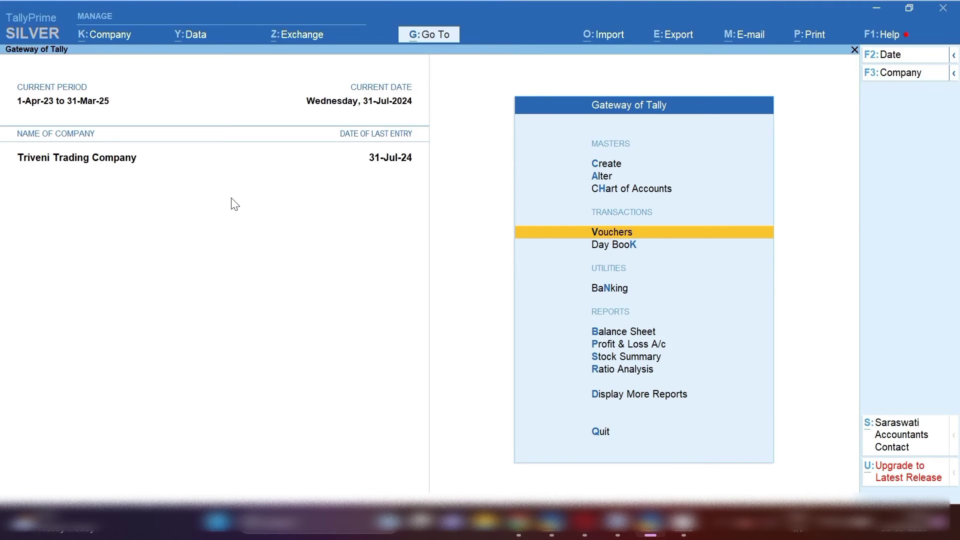
- Open a payment voucher, date it 11-Sep-23 and choose Vehicle Running Exp as the debit ledger
key("Return")
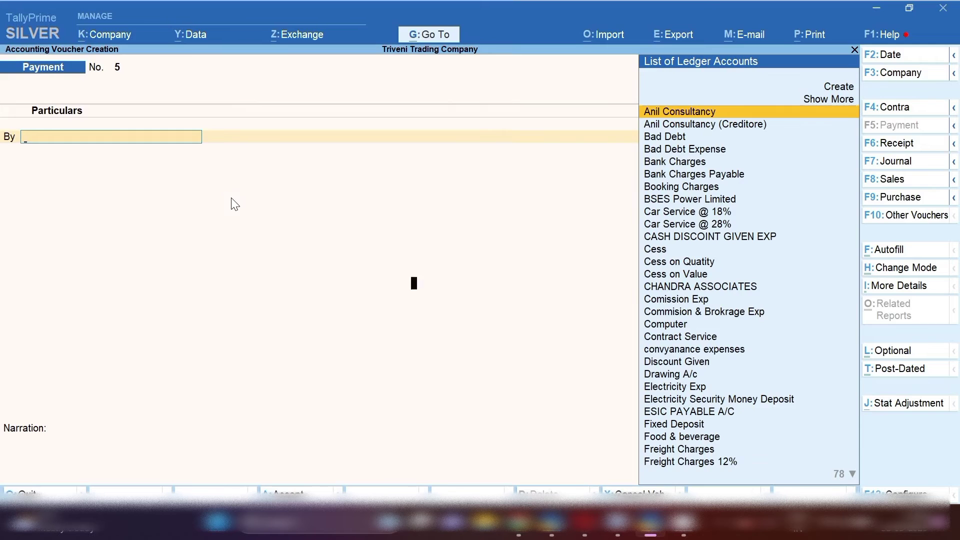
key("F2")
type("11.9.2")
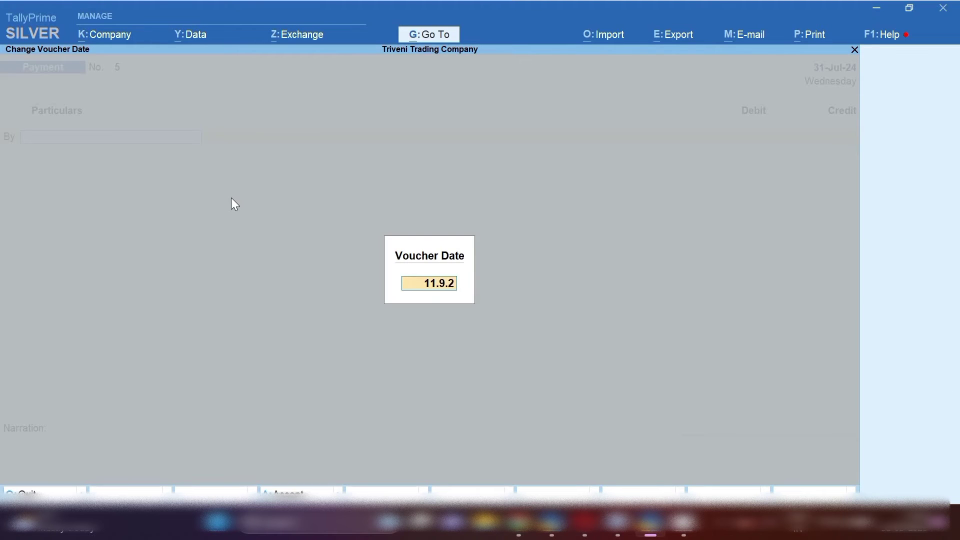
type("4")
key("Return")
type("Vehi")
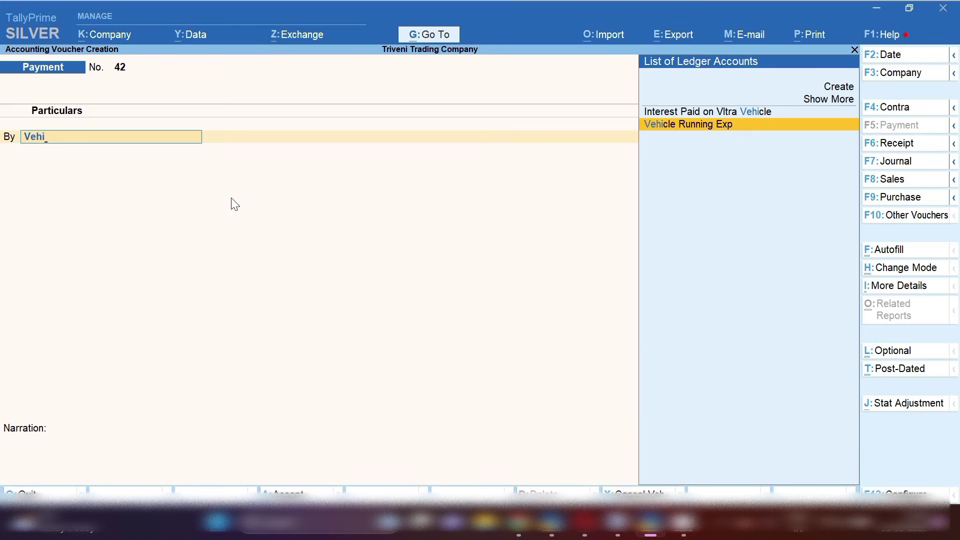
key("Return")
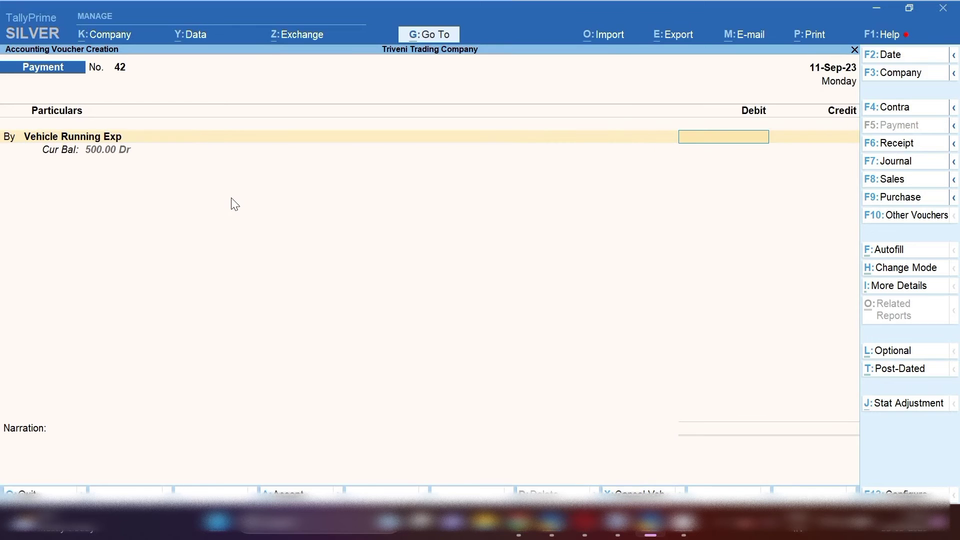
- Check the group and settings of the Vehicle Running Exp ledger and return to the voucher's debit amount
key("BackSpace")
key("ctrl+Return")
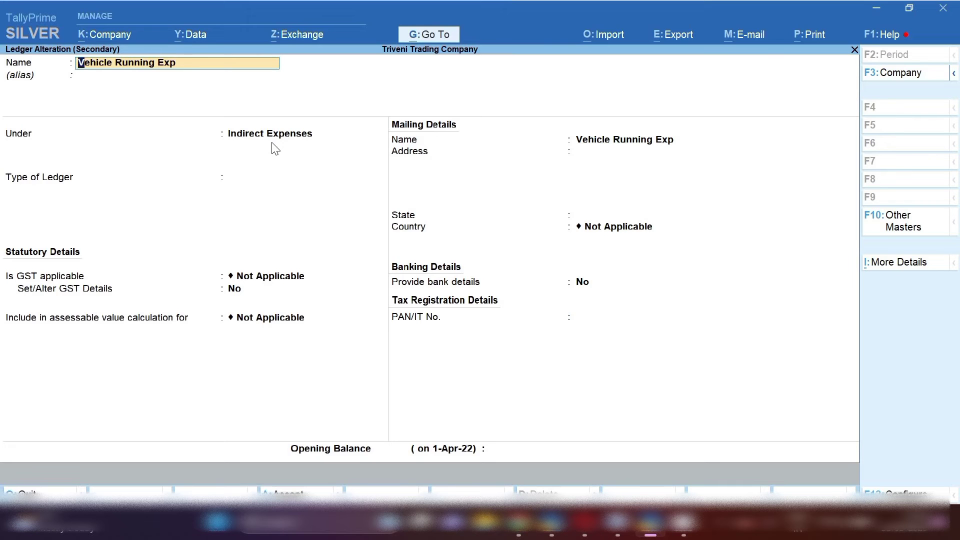
key("Escape")
key("Escape")
key("y")
key("Return")
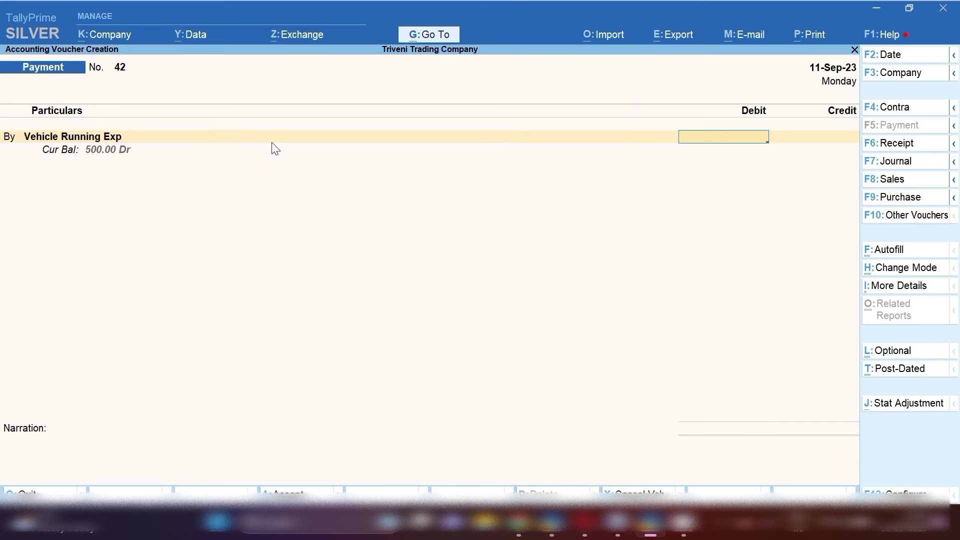
- Debit Vehicle Running Exp with 1,500 and credit Cash with the same amount
type("1500")
key("Return")
key("Return")
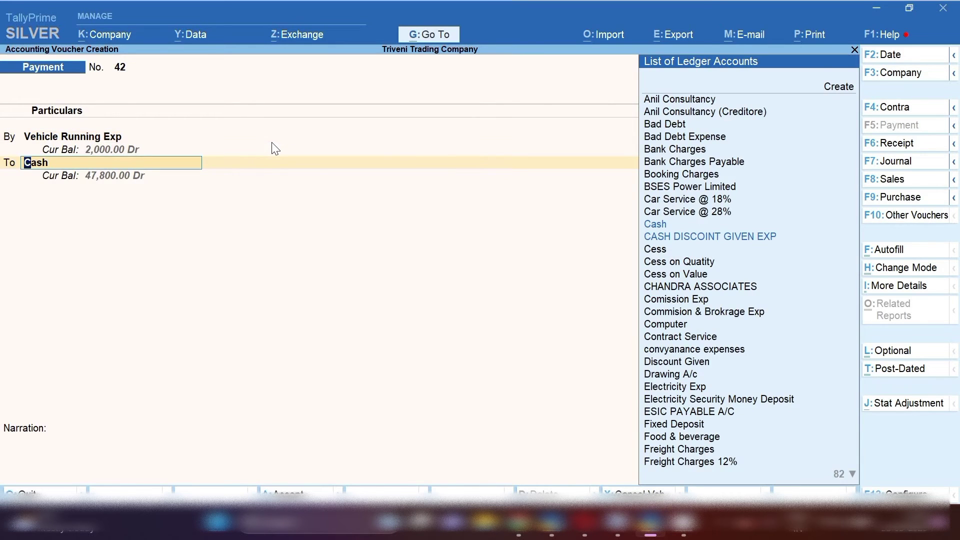
key("Return")
key("Return")
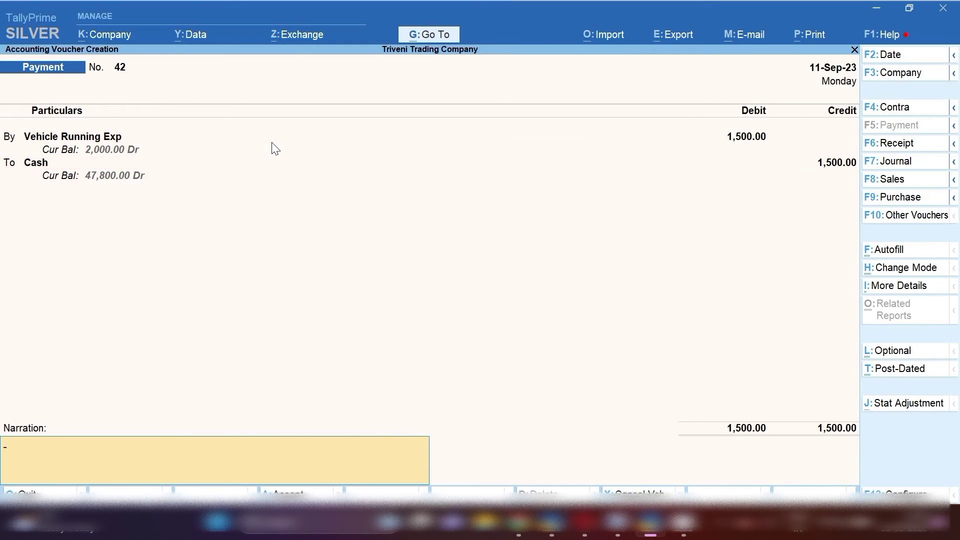
- Enter a narration starting "being cash paid for fuel" that names the vehicle's owner, and accept the payment voucher
type("being cash paid for fuek")
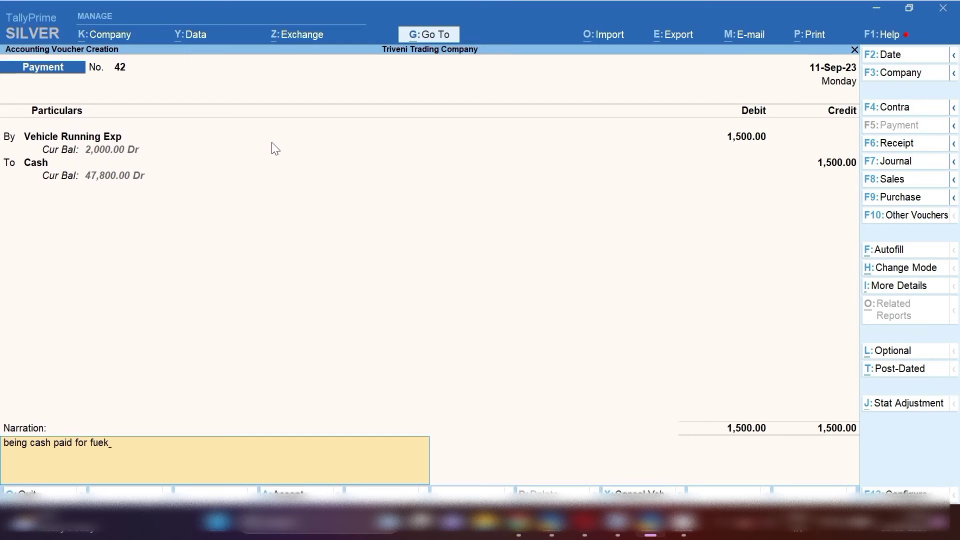
key("BackSpace")
type("l to rakesh vehicle")
key("Return")
key("Return")
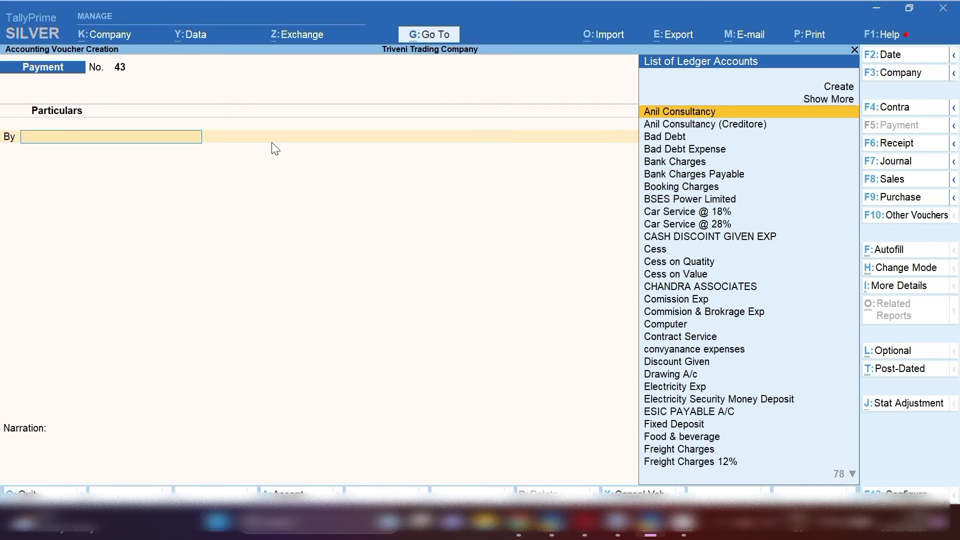
- Date the new payment voucher 10-Sep-23 and choose Vehicle Running Exp as the debit ledger
key("F2")
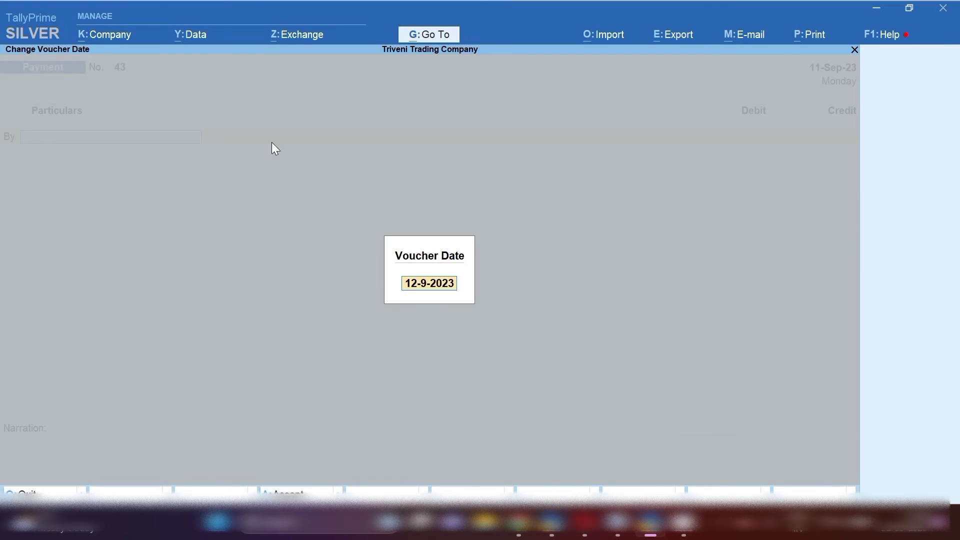
type("10.9.23")
key("Return")
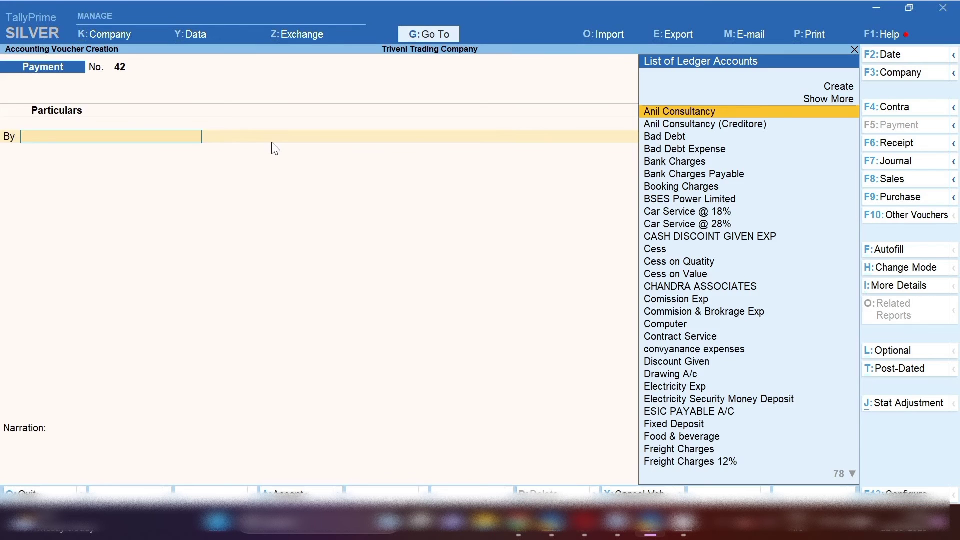
type("Repa")
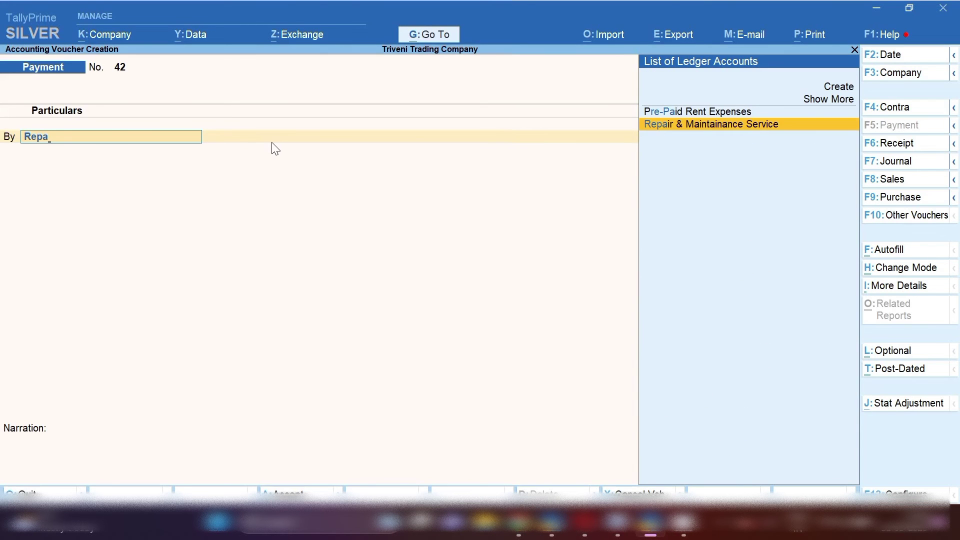
key("Return")
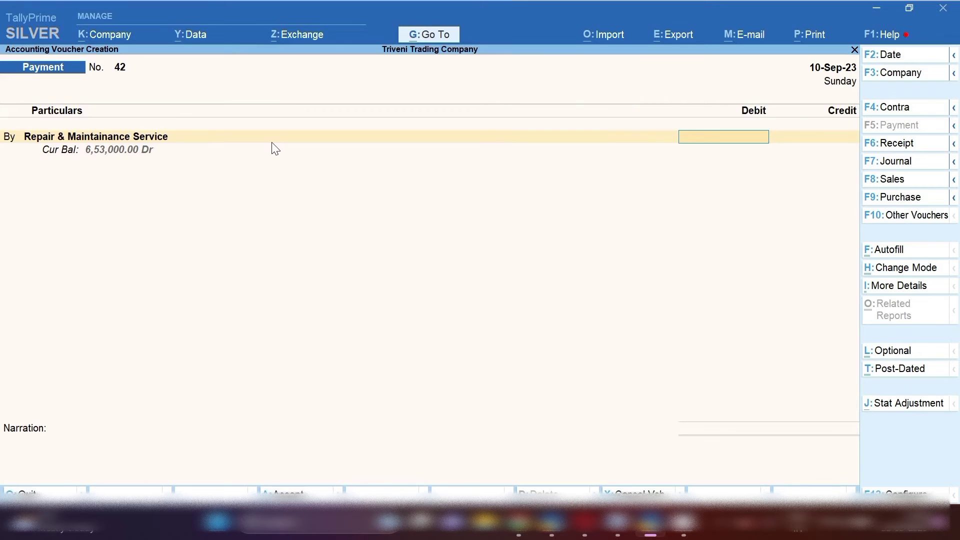
key("BackSpace")
type("V")
key("Return")
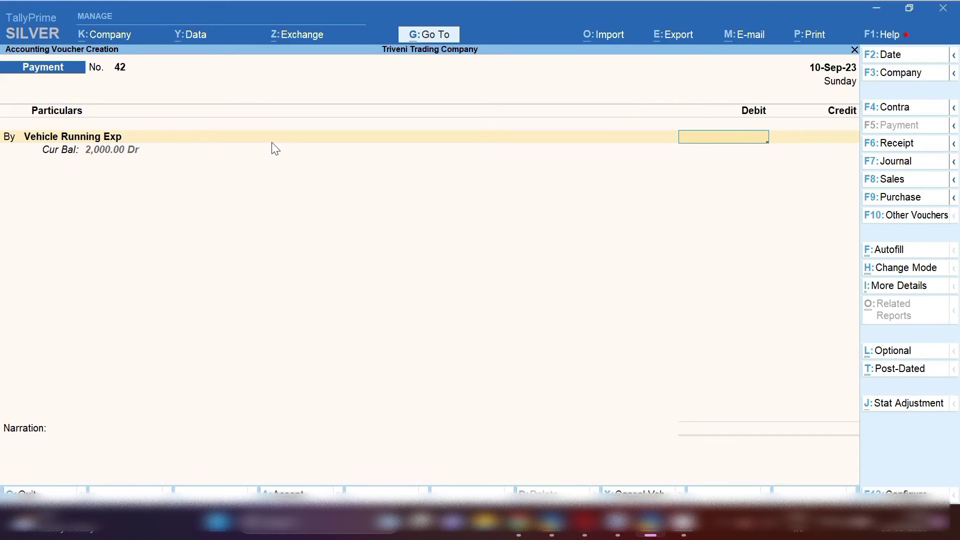
- Debit Vehicle Running Exp with 3,000 and credit Cash with the same amount
type("3000")
key("Return")
key("Return")
key("Return")
key("Return")
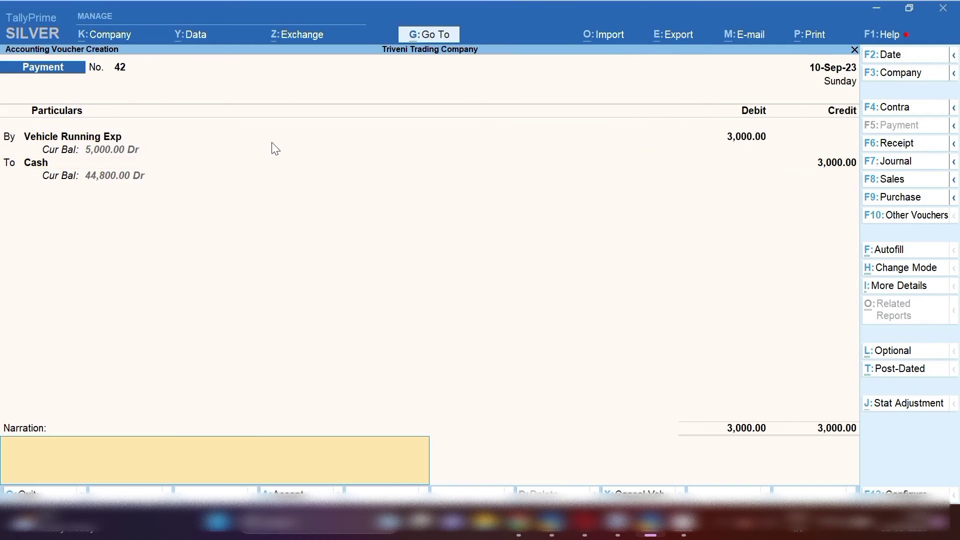
- Enter a narration for cash paid for repair & maintenance that names the vehicle's owner, and accept the payment voucher
type("beinv  cash paid for r")
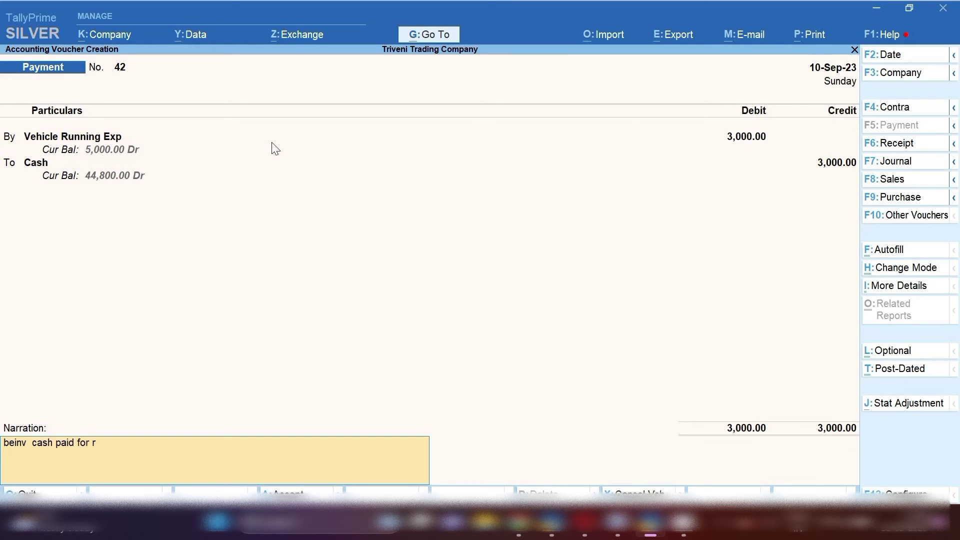
type("epair & main")
type("tainace f")
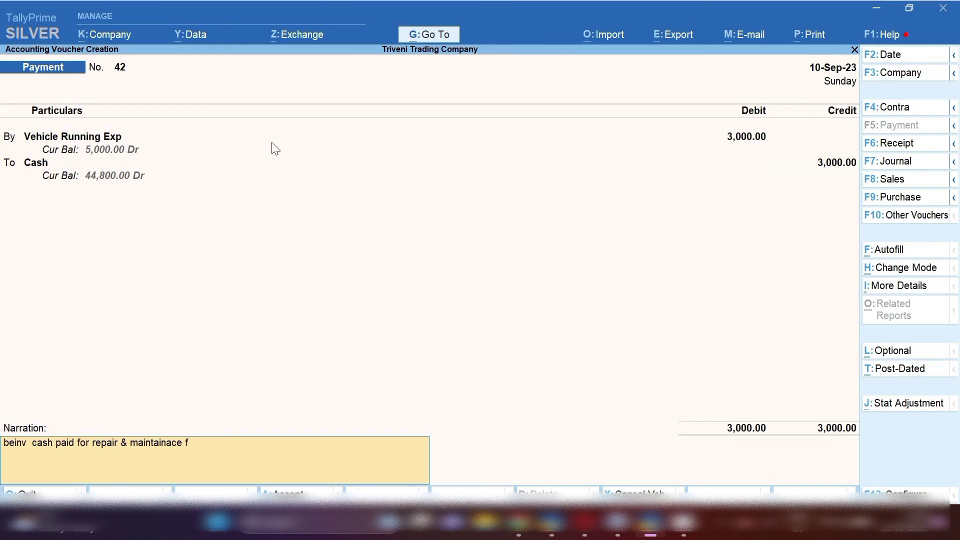
type("ro rakesh vehicle")
key("Return")
key("Return")
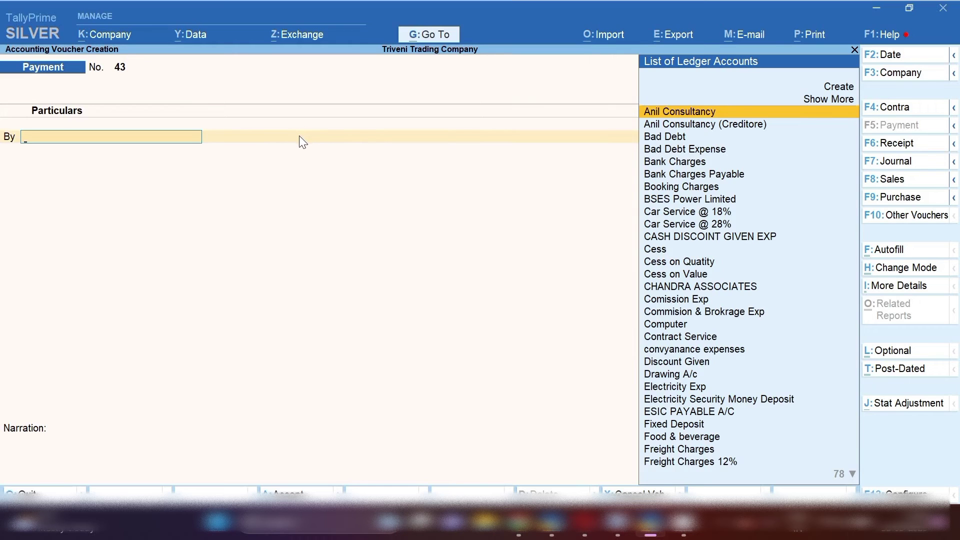
- Date the next payment voucher 11-Sep-23 and choose Vehicle Running Exp as its debit ledger
key("F2")
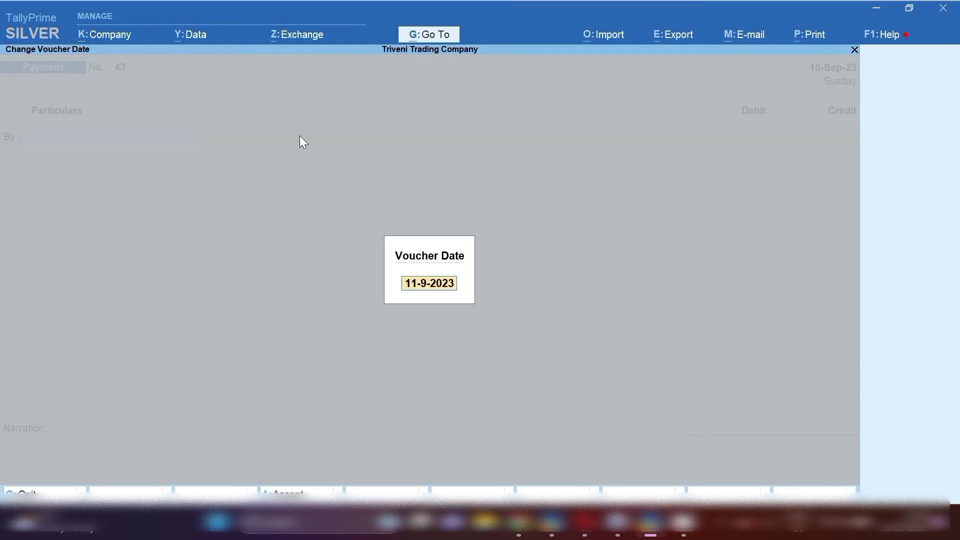
key("Return")
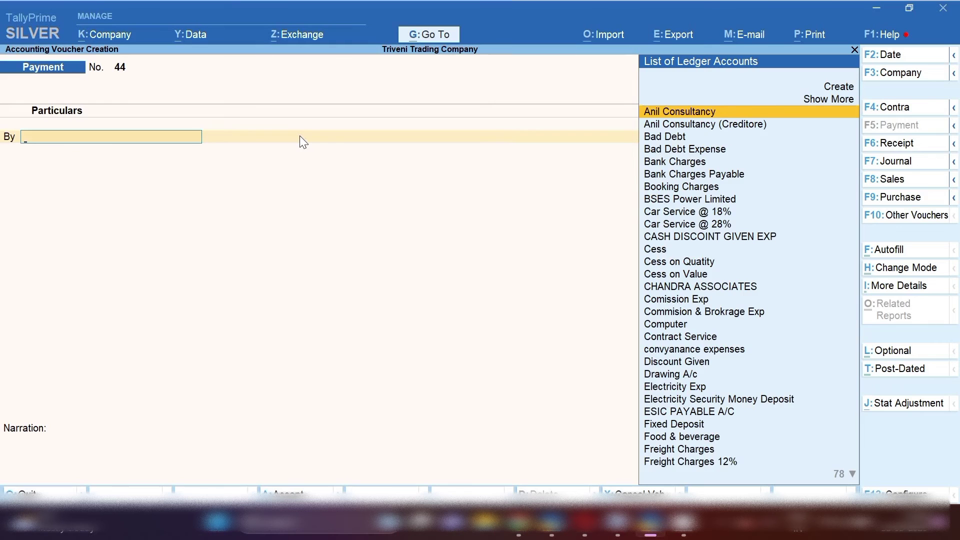
type("T")
key("BackSpace")
type("Vehi")
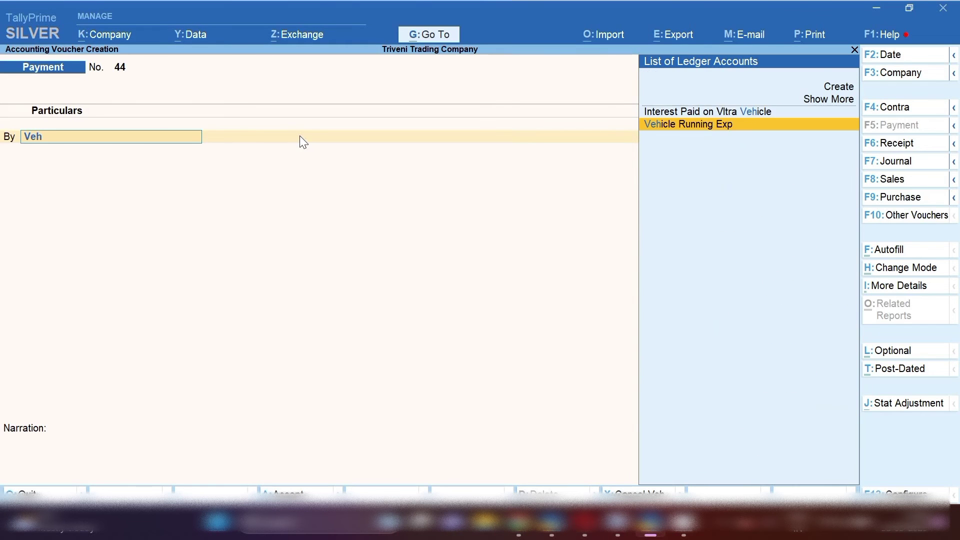
key("Return")
- Debit Vehicle Running Exp with 500 and credit Cash with the same amount
type("500")
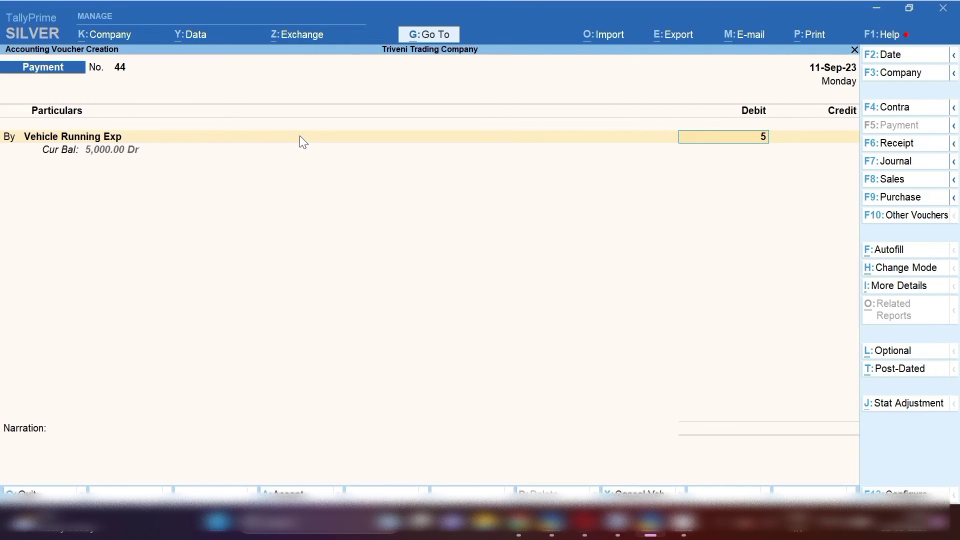
key("Return")
key("Return")
key("Return")
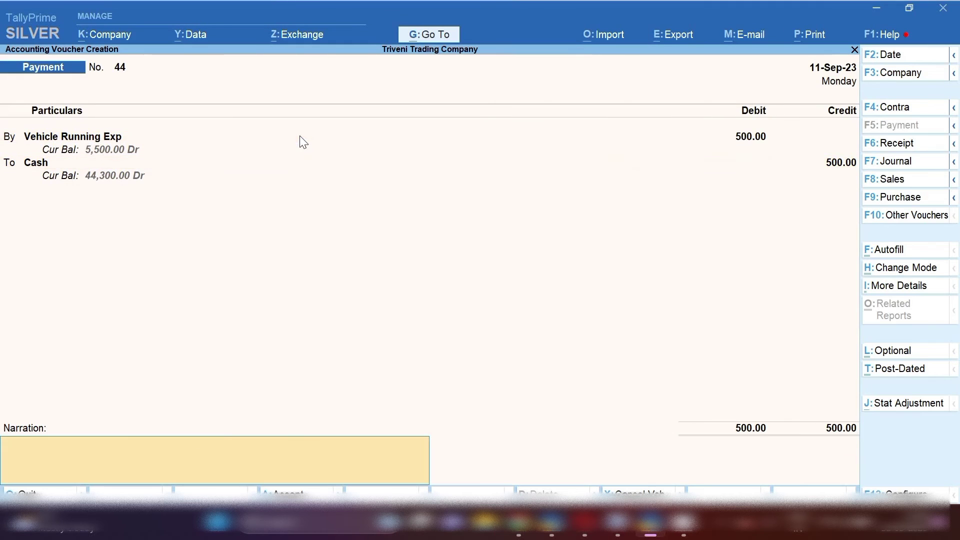
- Enter a narration stating that cash was paid for toll fee charges, and accept the payment voucher
type("being cash paid for too")
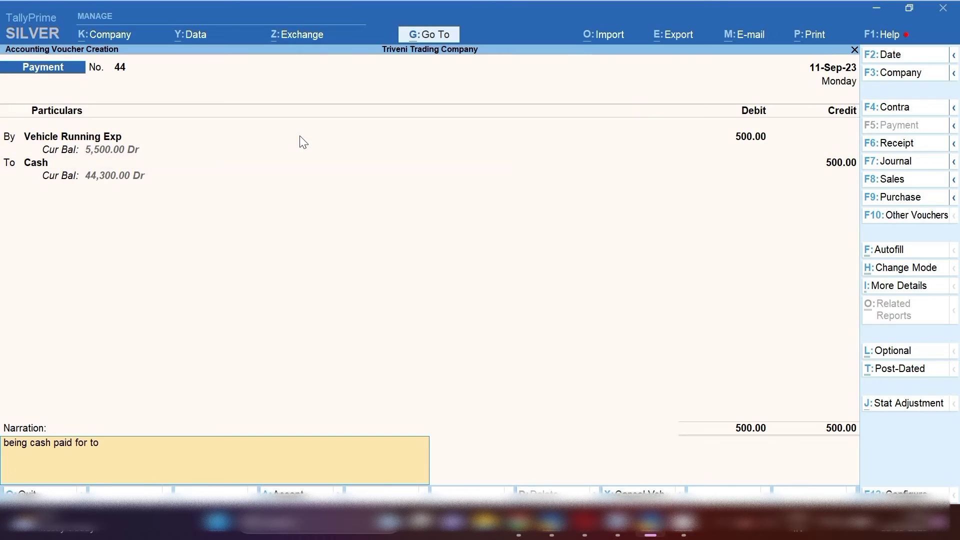
key("BackSpace")
type("l fee charges")
key("Return")
key("Return")
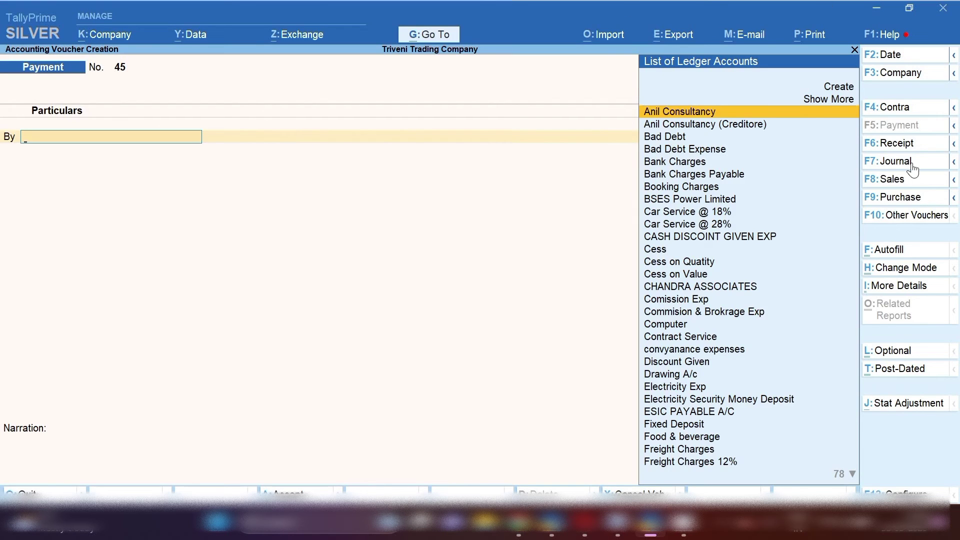
- Open a purchase voucher, date it 12-Sep-23 and change its mode to Accounting Invoice
left_click(900, 198)
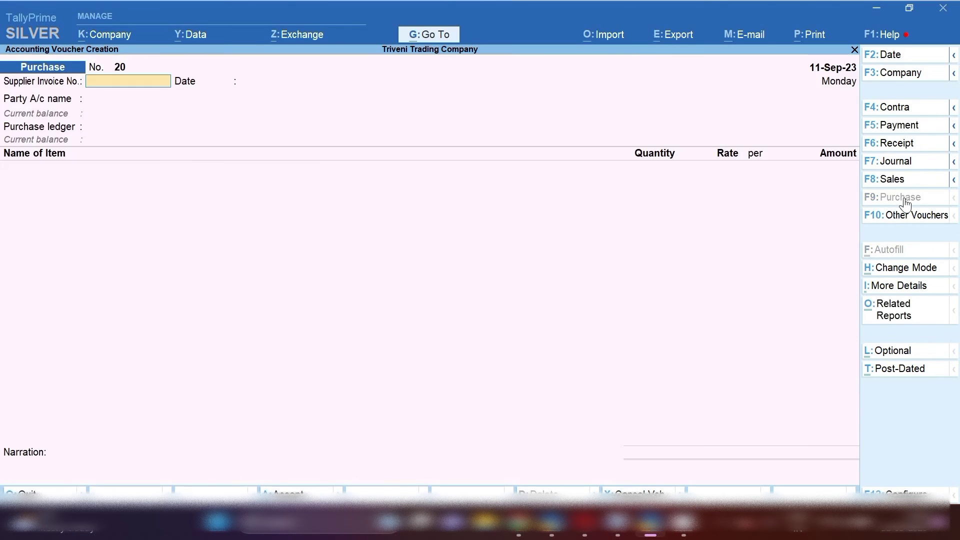
key("F2")
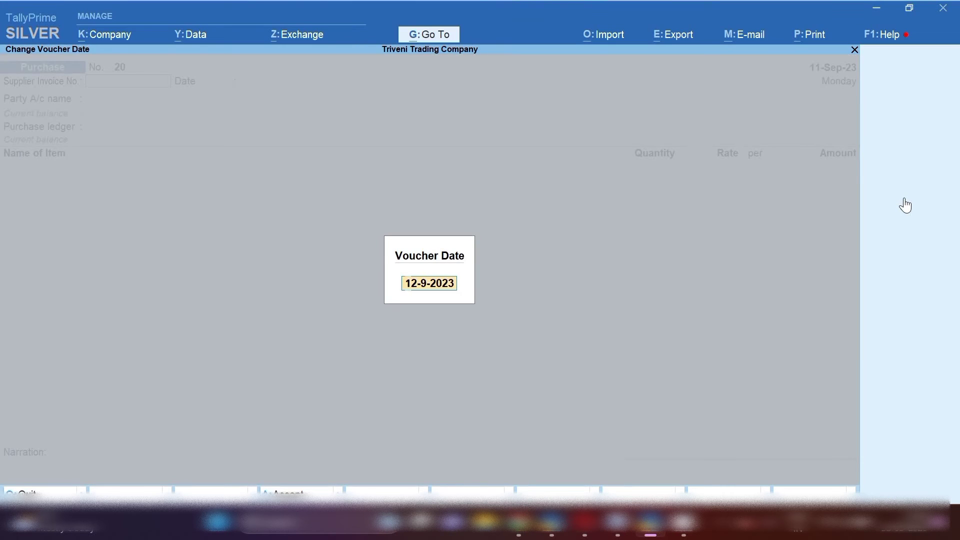
key("Return")
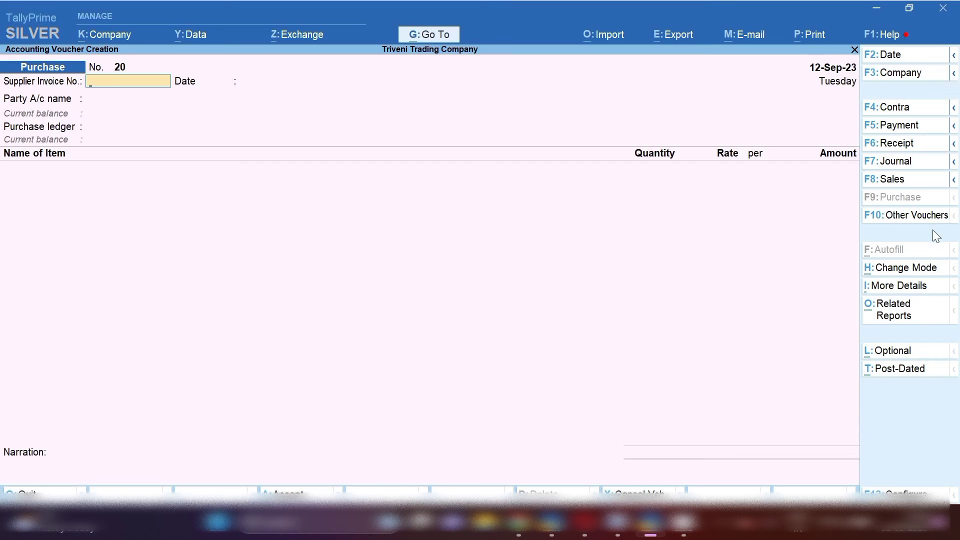
left_click(917, 273)
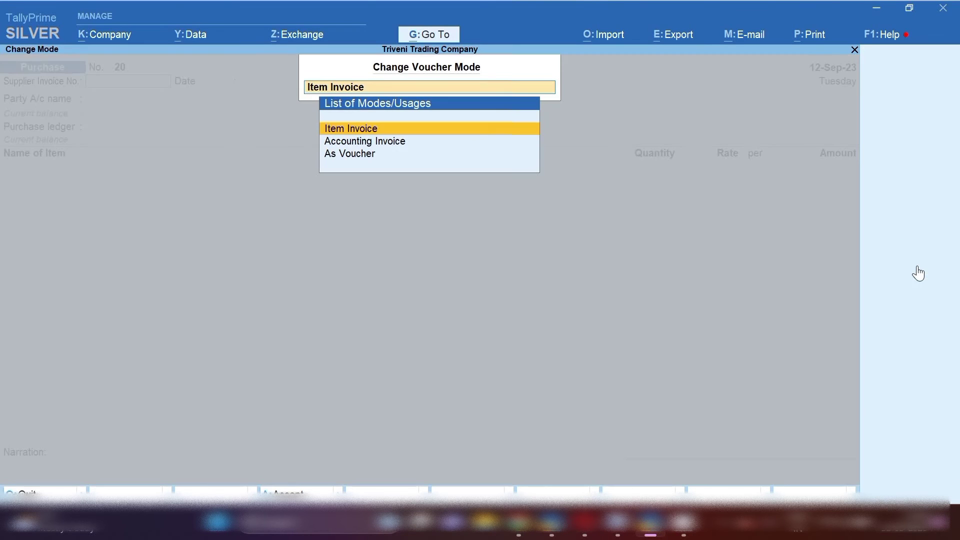
key("Down")
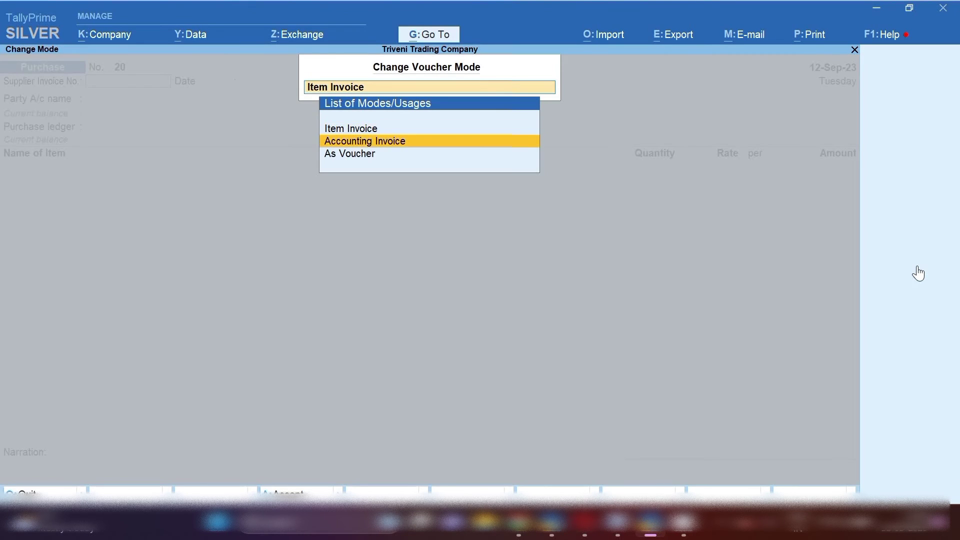
key("Return")
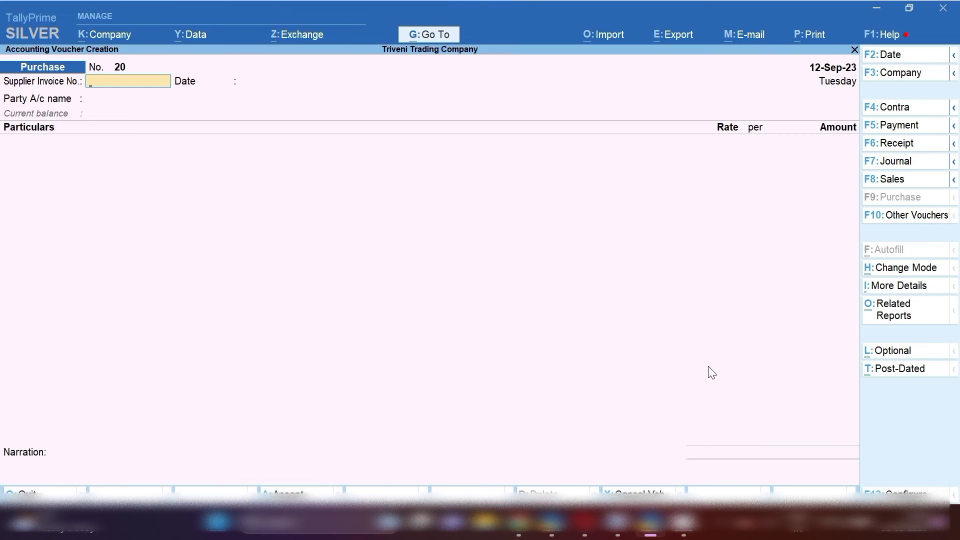
- Enter supplier invoice number 123654 with the invoice date 12-Sep-23
type("123654")
key("Return")
key("Return")
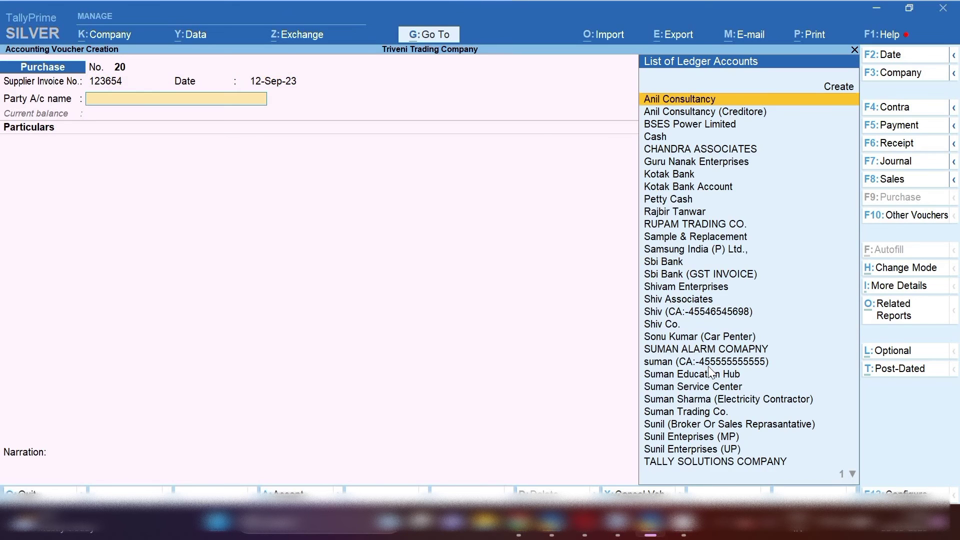
- Create a party ledger named Suman Car Company under Sundry Creditors, keeping the default settings, and save it
key("alt+c")
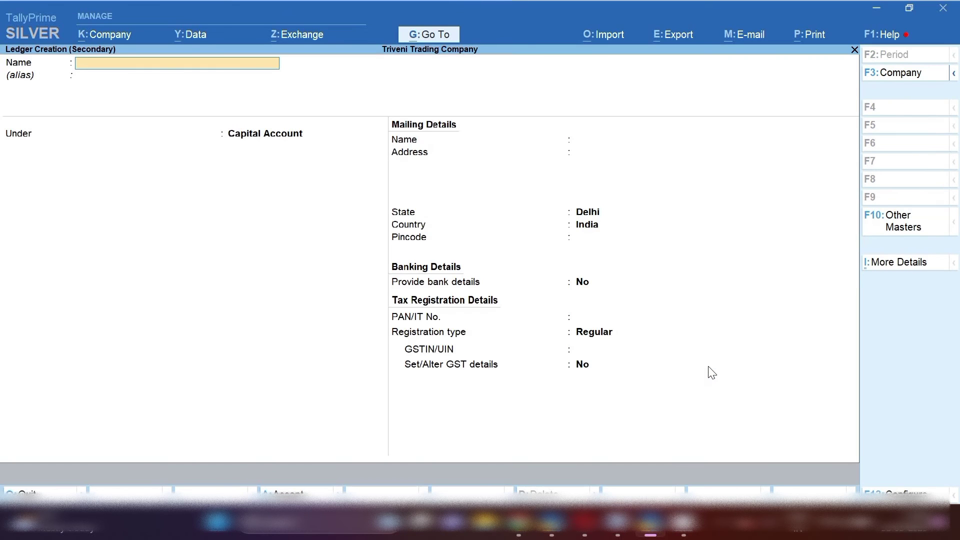
type("Suman Car Company")
key("Return")
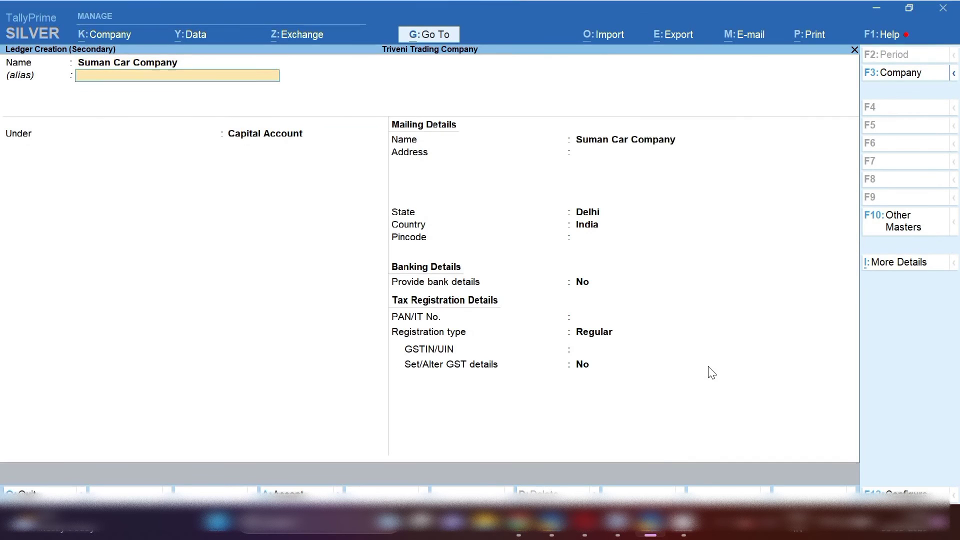
key("Return")
type("Sun")
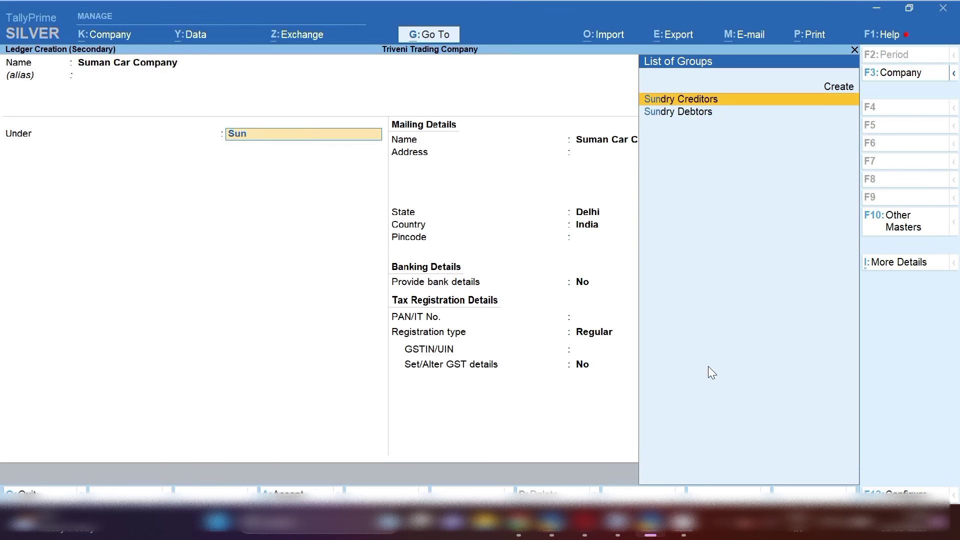
key("Return")
key("Return")
key("Return")
key("Return")
key("Return")
key("Return")
key("Return")
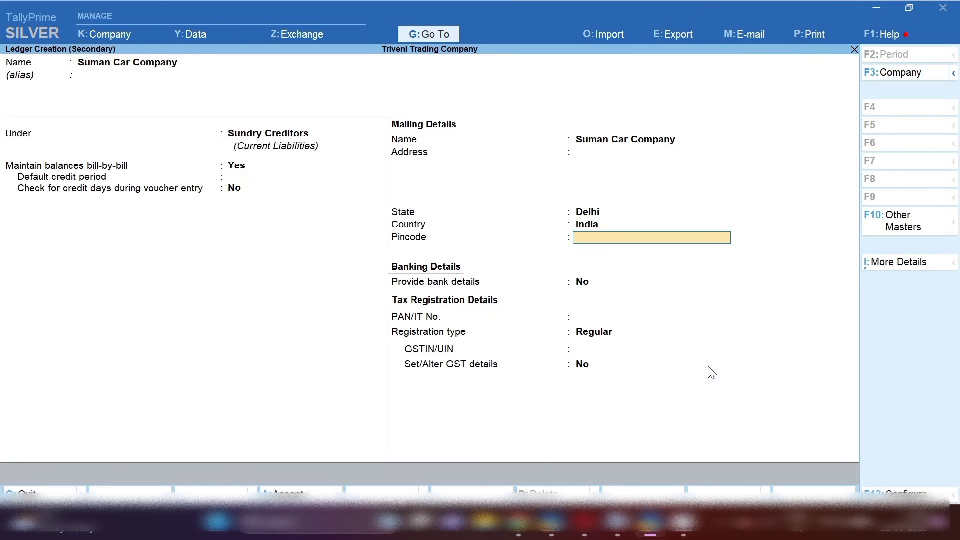
key("ctrl+a")
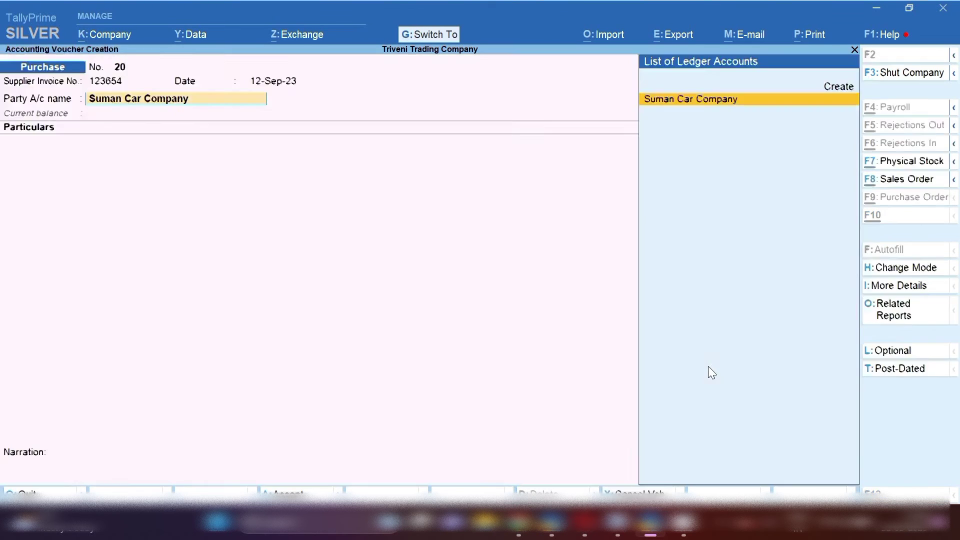
- Choose Suman Car Company as the party account and leave the receipt details blank
key("Return")
key("Return")
key("Return")
key("Return")
key("Return")
key("Return")
key("Return")
key("Return")
key("Return")
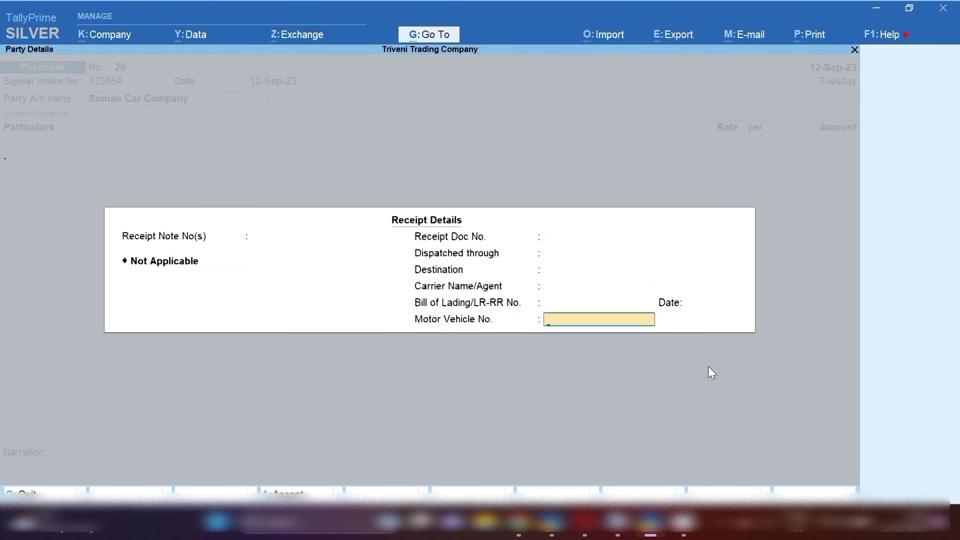
- Add the Repair & Maintainance Service ledger with the description "Change Parts" and an amount of 3,000
type("Rep")
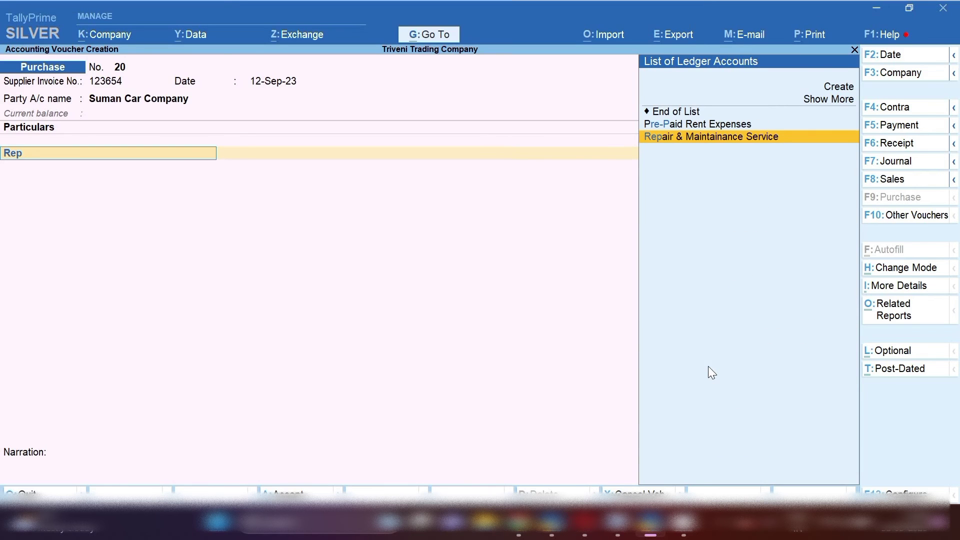
key("Return")
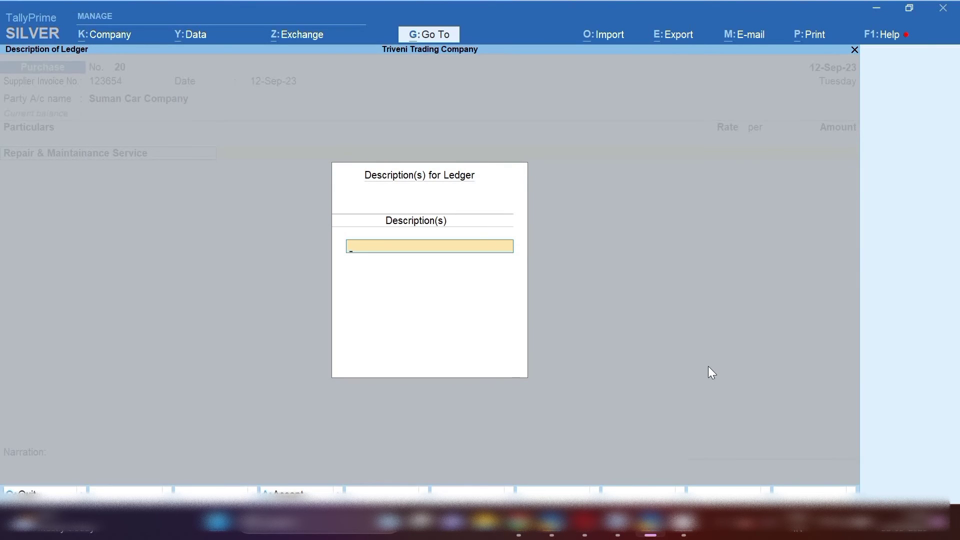
type("Change Parts")
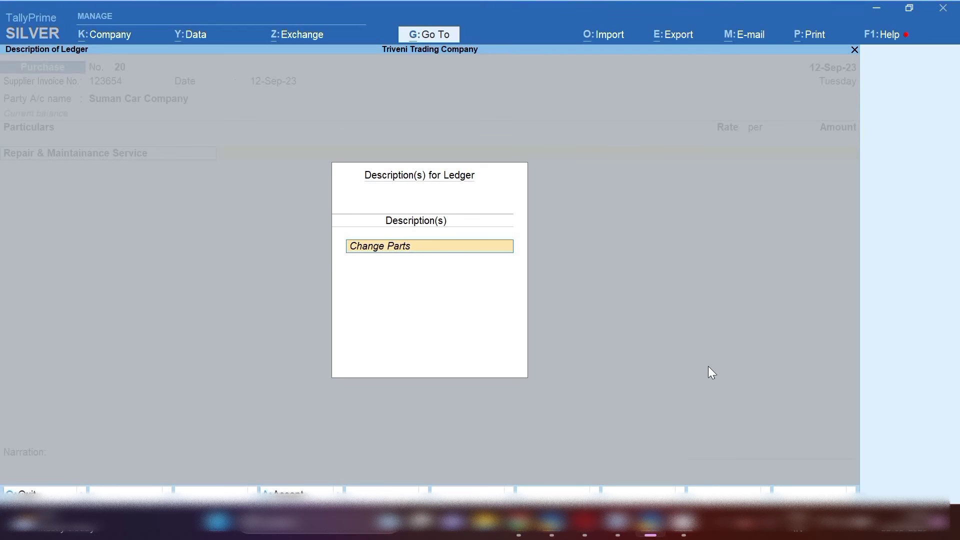
key("Return")
key("Return")
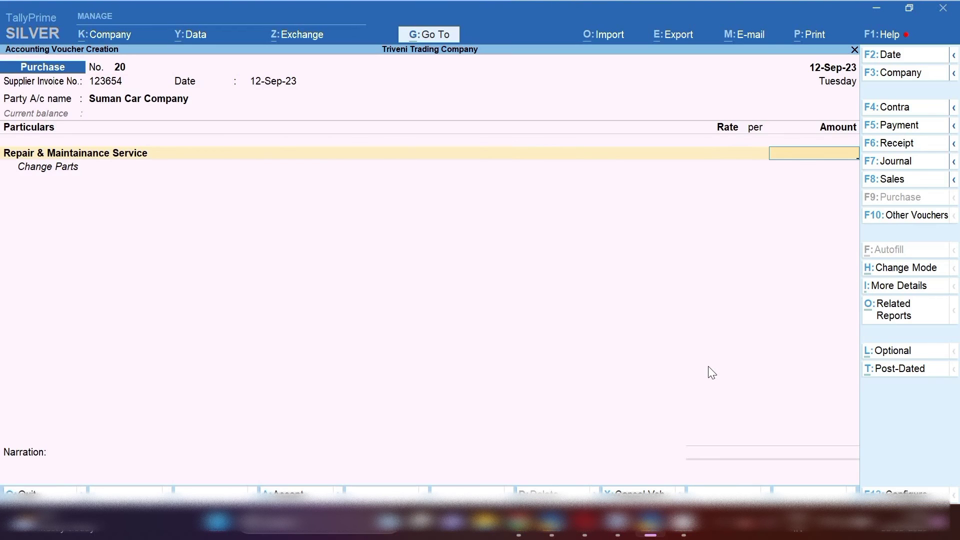
type("3,")
type("000")
key("Return")
key("Return")
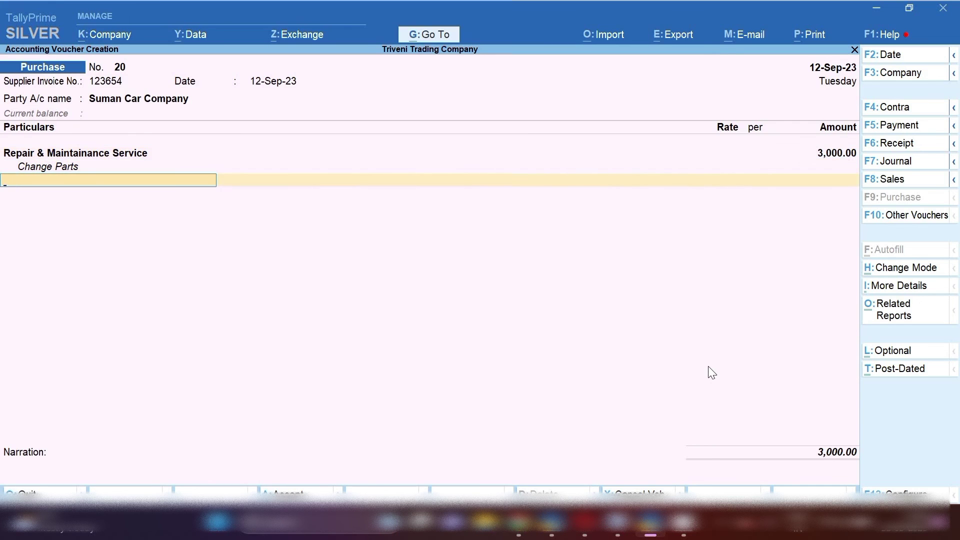
- Try the Input Cgst ledger and then INPUT IGST as the tax line under the repair service
type("Cgs")
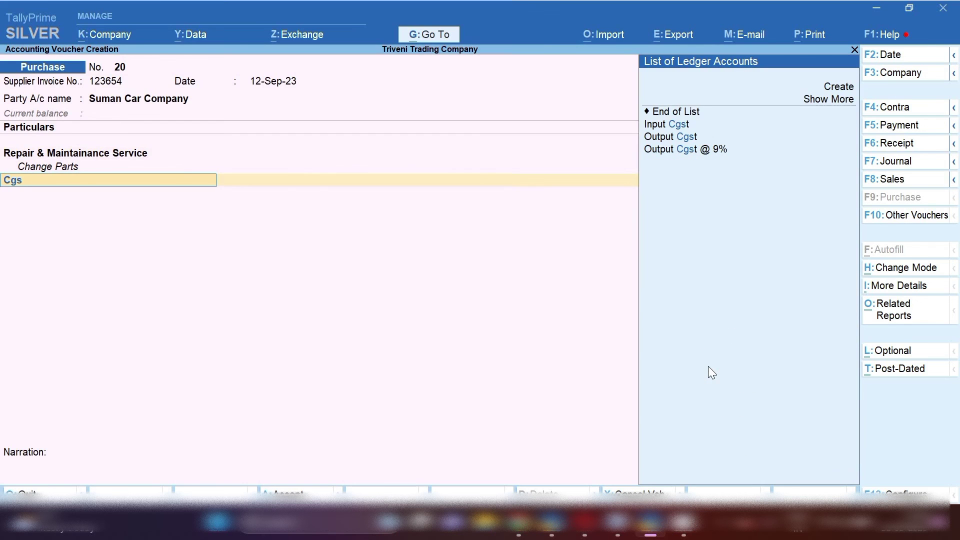
key("Down")
key("Return")
key("Return")
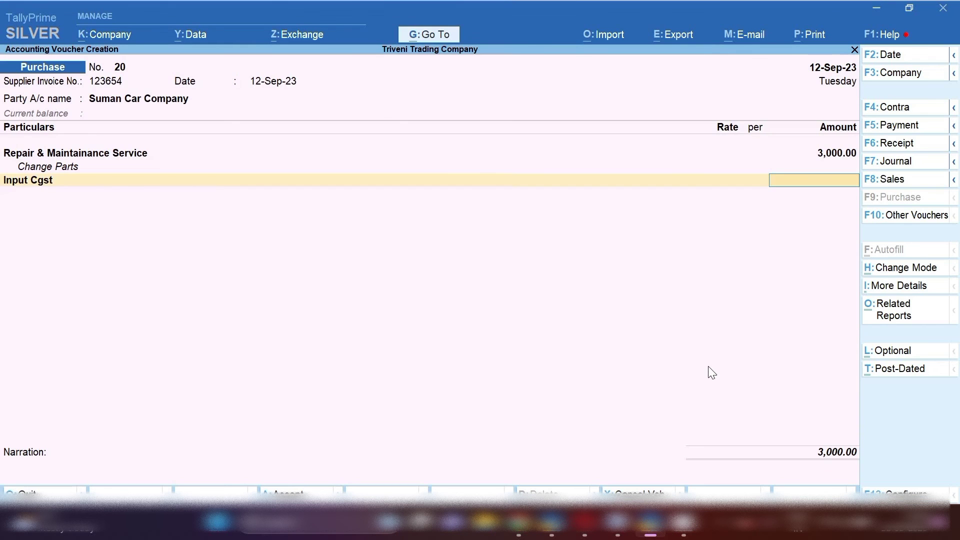
key("BackSpace")
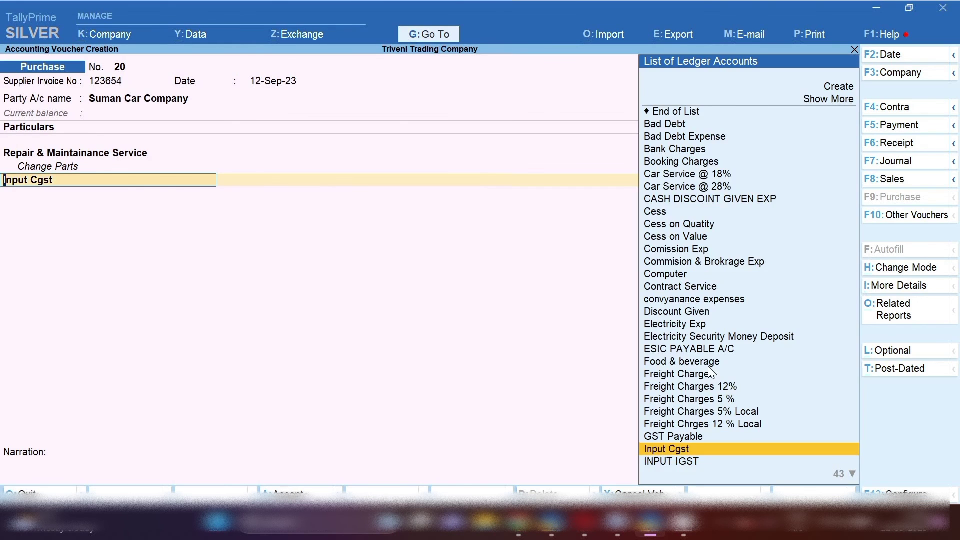
key("Down")
key("Return")
key("Return")
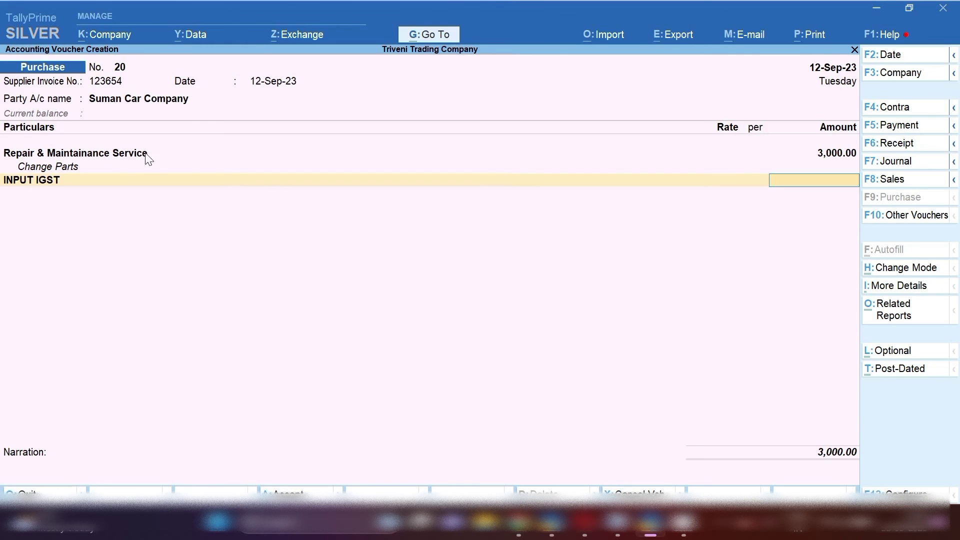
- Alter the Repair & Maintainance Service ledger from within the voucher so that GST is Applicable
left_click(130, 155)
key("ctrl+Return")
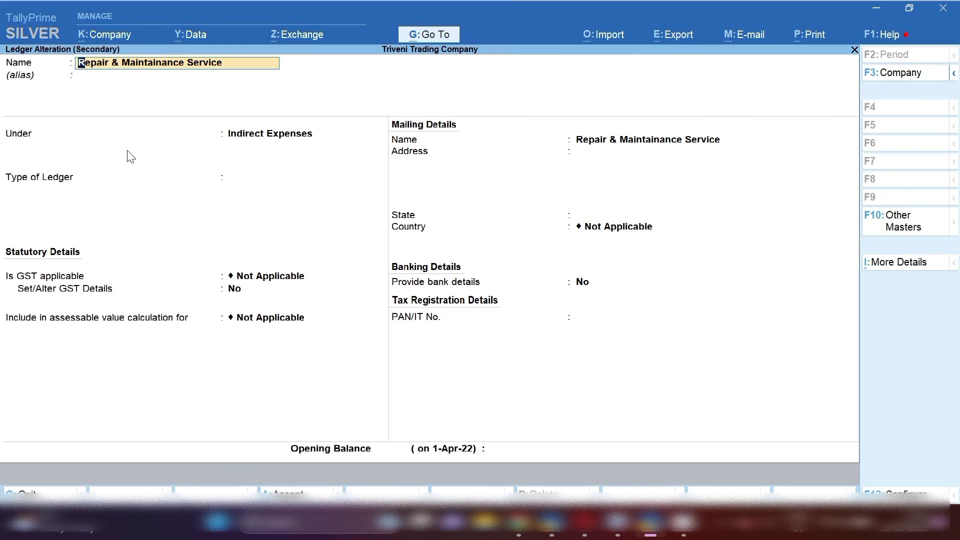
left_click(289, 276)
type("A")
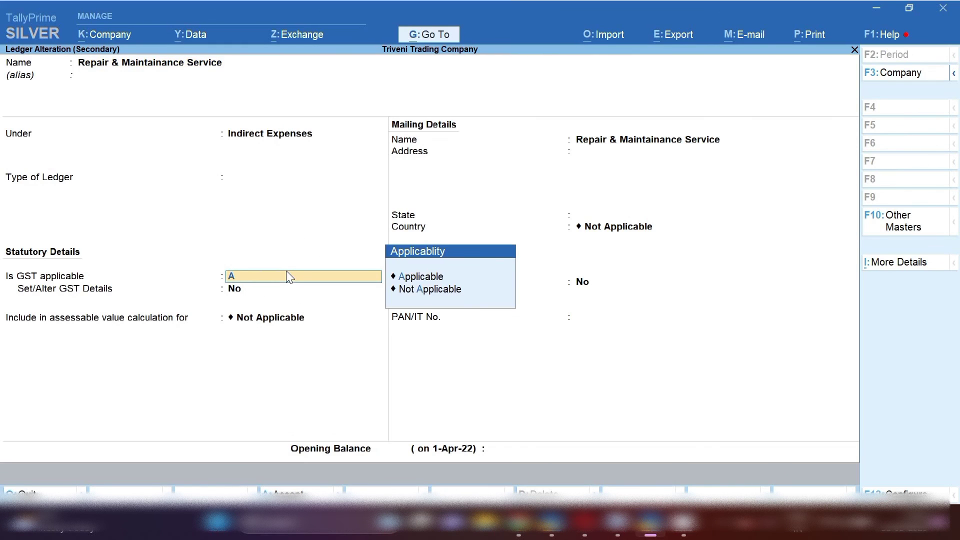
key("Return")
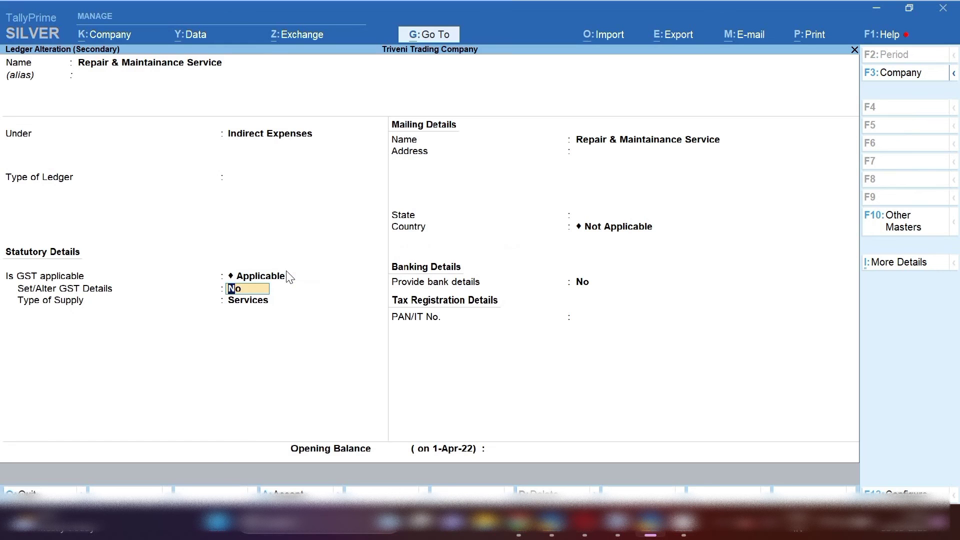
- Set the ledger's GST details with nature of transaction Purchase Taxable, keep the supply type Services, and save the ledger
key("y")
key("Return")
key("Return")
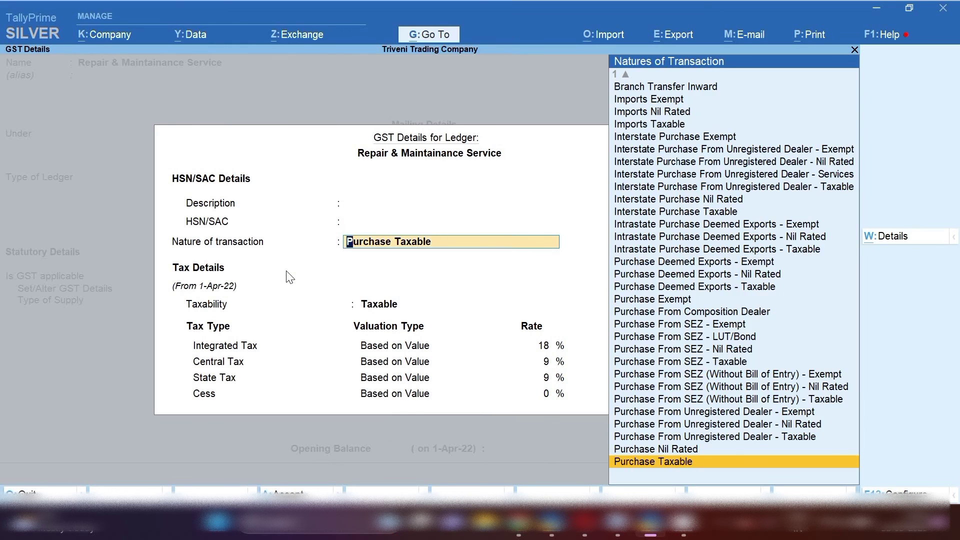
key("Return")
key("ctrl+a")
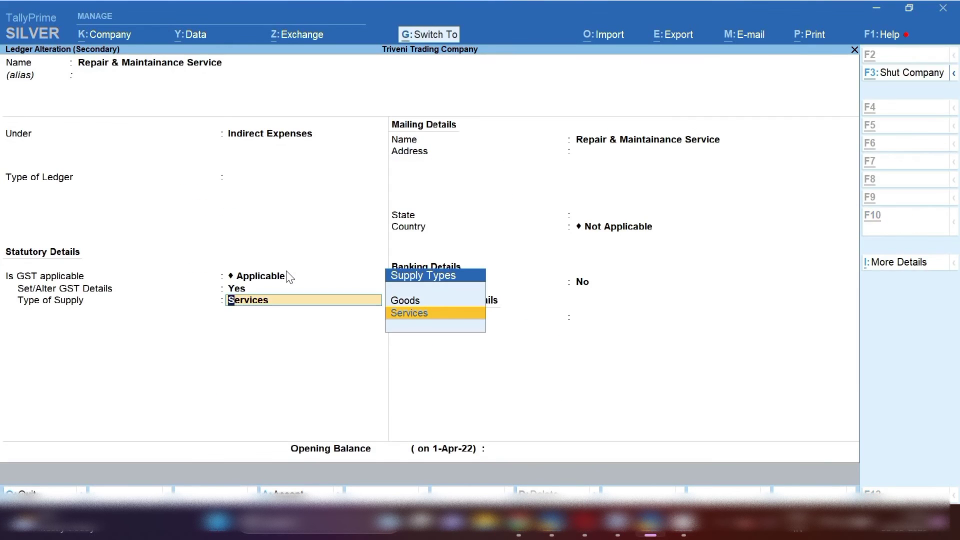
key("ctrl+a")
key("Return")
key("Return")
key("Return")
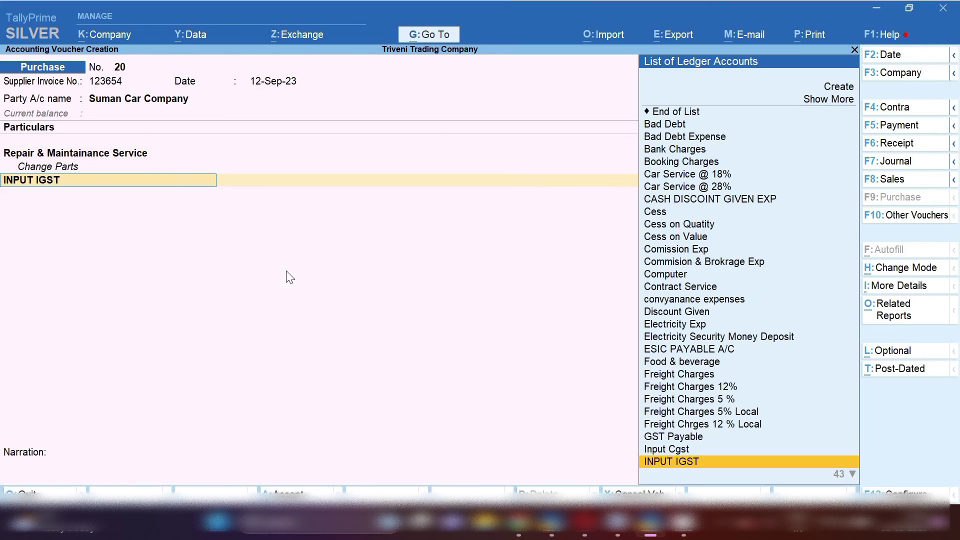
- Replace INPUT IGST with the Input Cgst ledger and accept its calculated amount of 270.00
type("C")
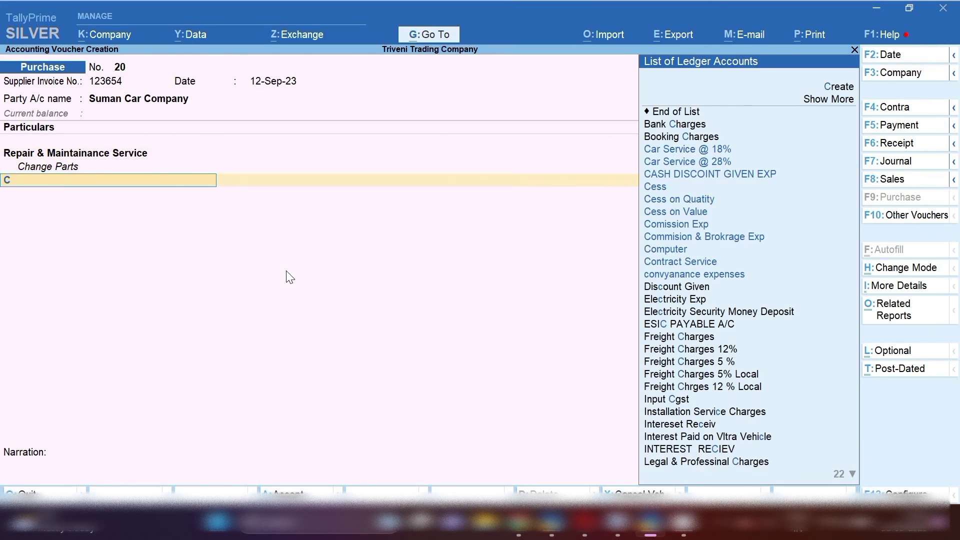
type("gst")
key("Return")
key("Return")
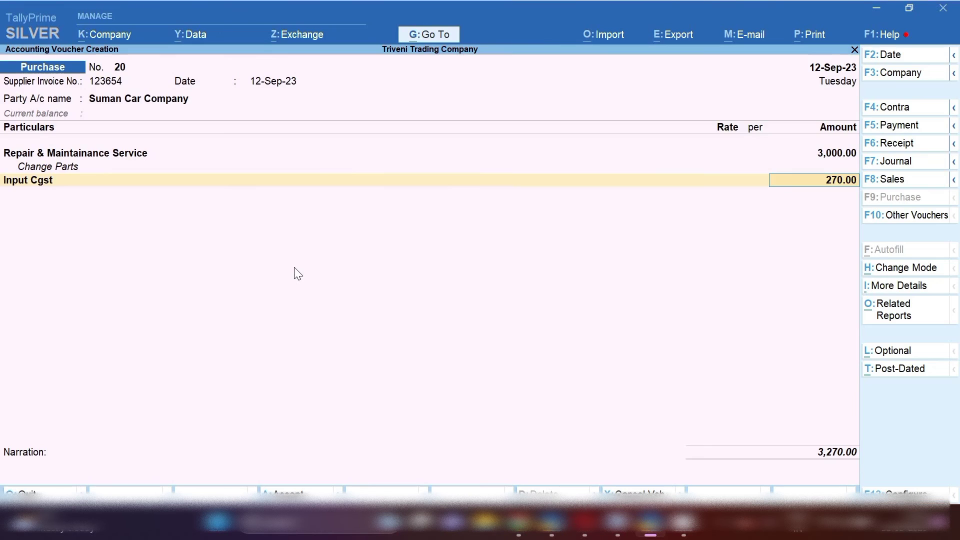
key("Return")
- Add the Input Sgst ledger with its calculated amount of 270.00 and save the purchase voucher
type("Sgs")
key("Down")
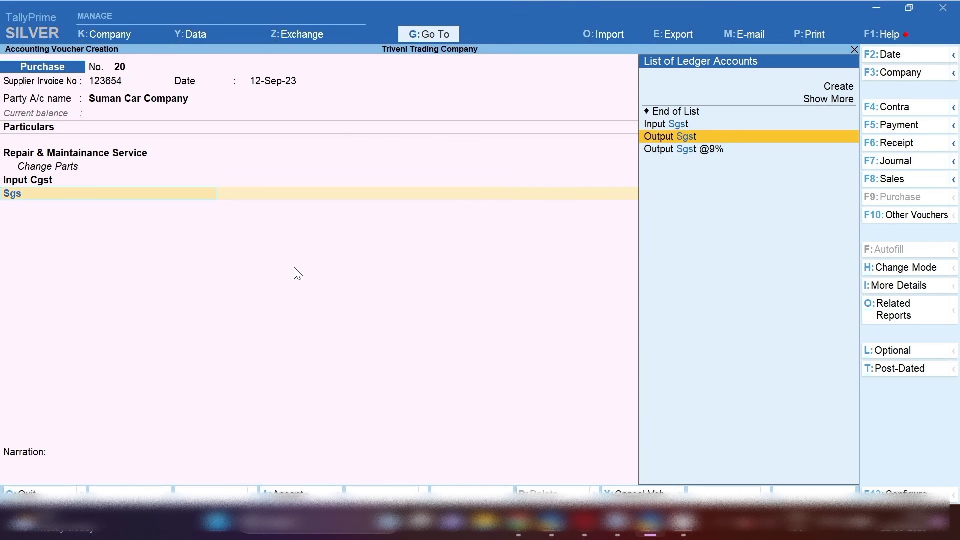
key("Up")
key("Return")
key("Return")
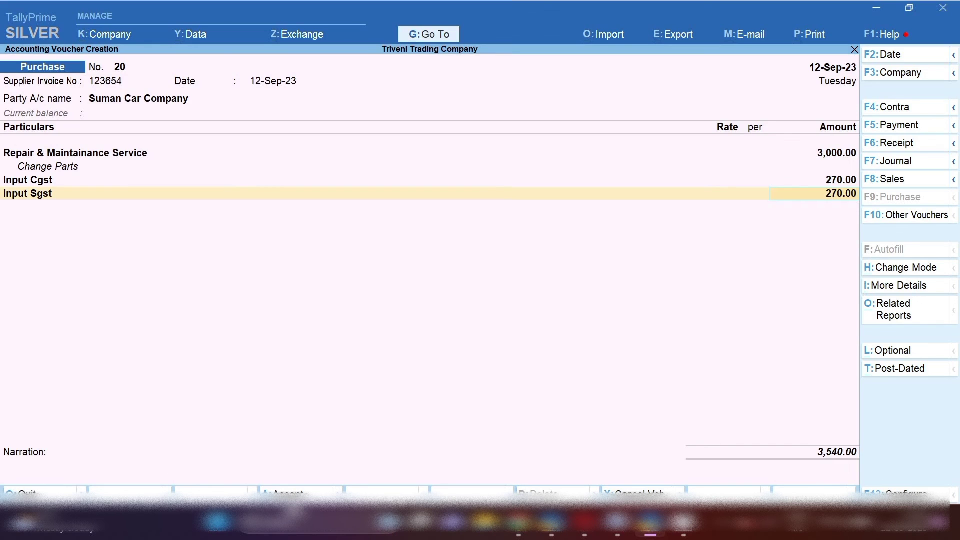
left_click(293, 501)
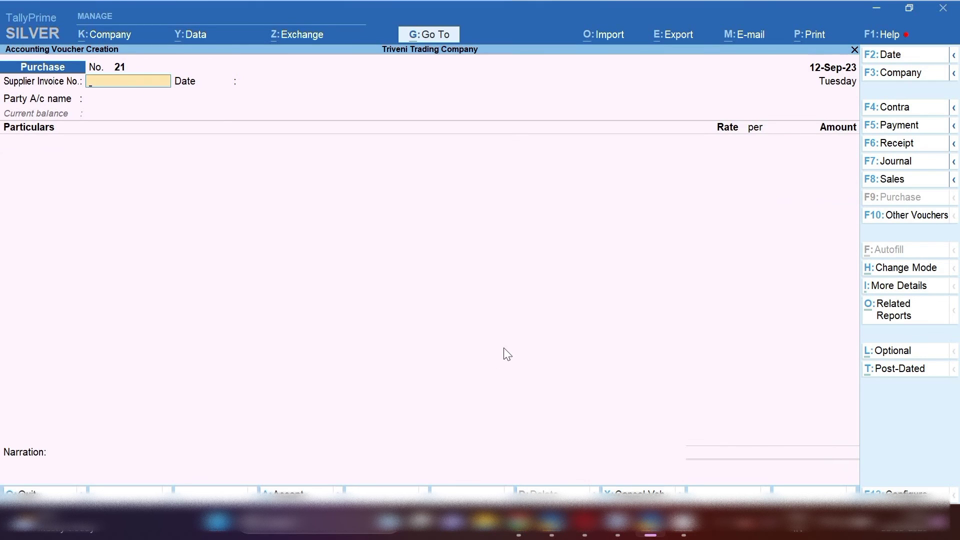
- Start a payment voucher and debit Suman Car Company with 3,540
key("Escape")
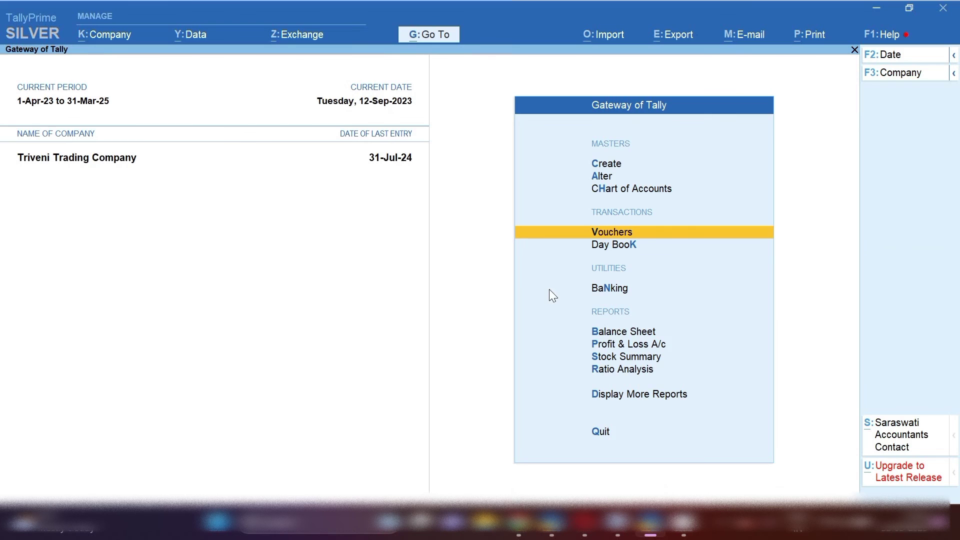
key("Return")
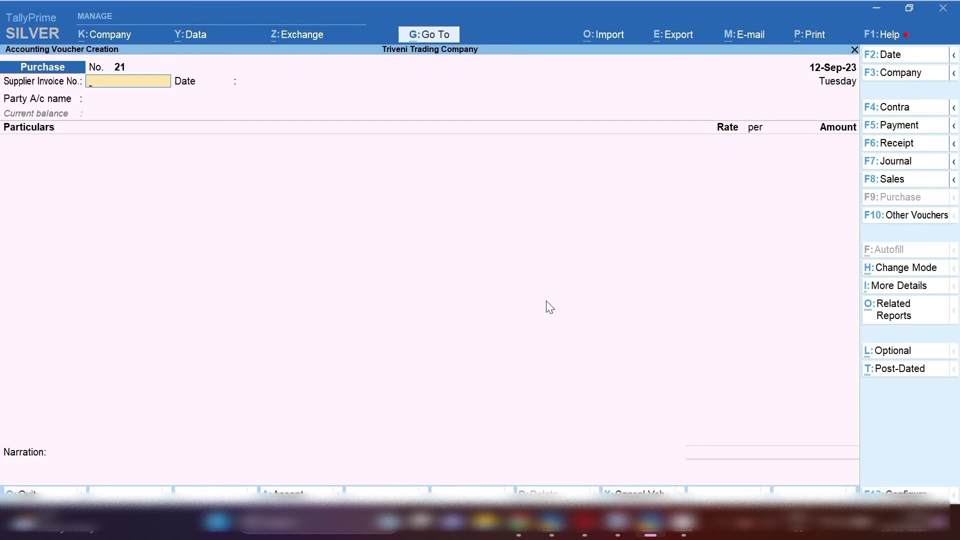
left_click(911, 131)
type("Sum")
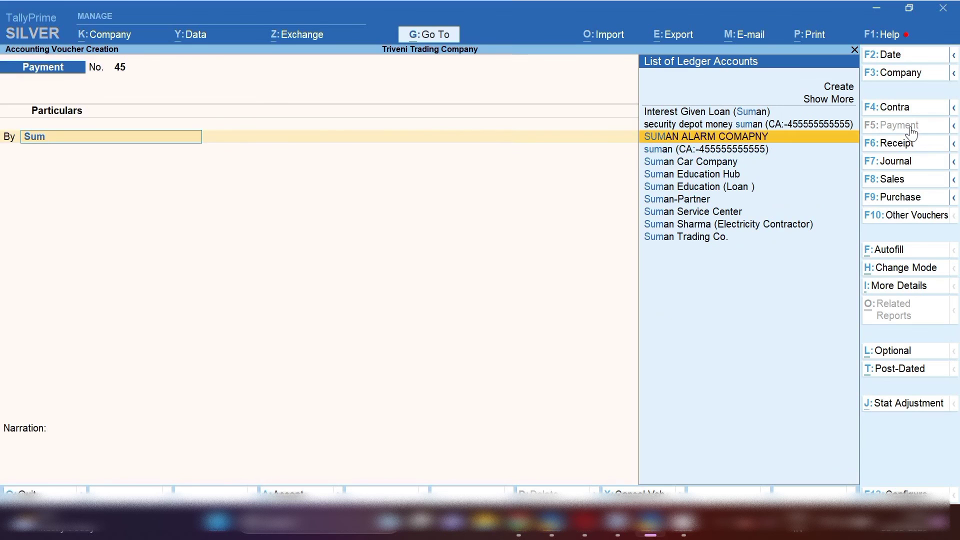
key("Down")
key("Down")
key("Return")
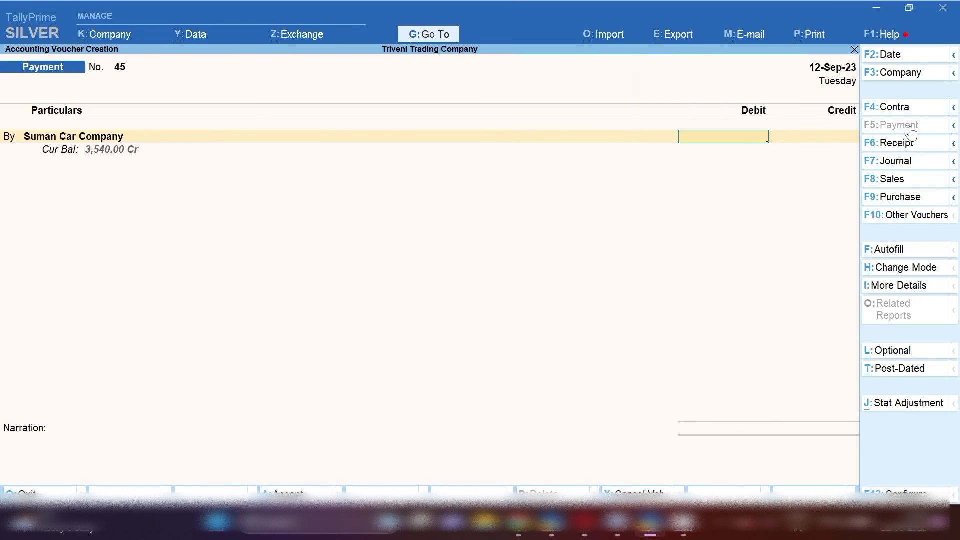
type("3540")
key("Return")
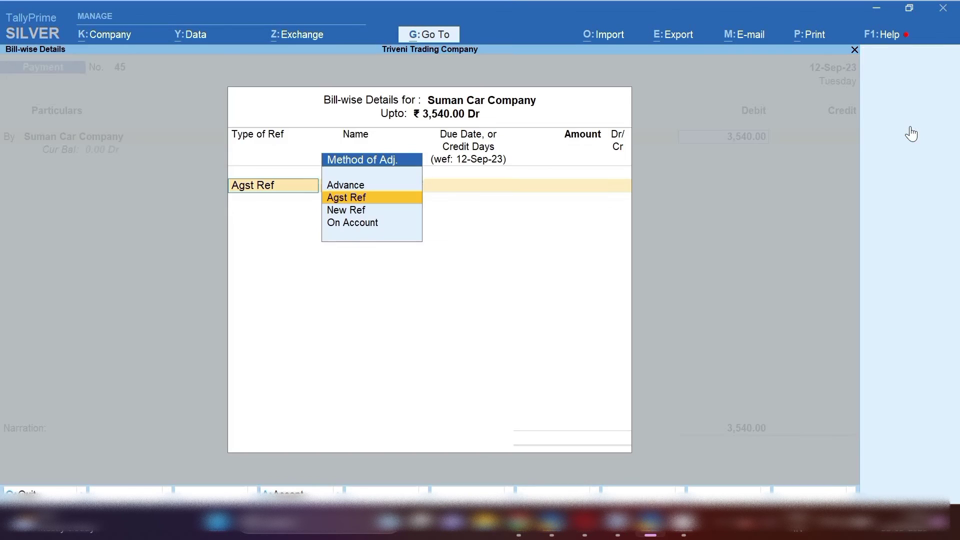
- Allocate the payment against bill reference 123654 (Agst Ref) and credit Cash with 3,540
key("Return")
key("Return")
key("Return")
key("Return")
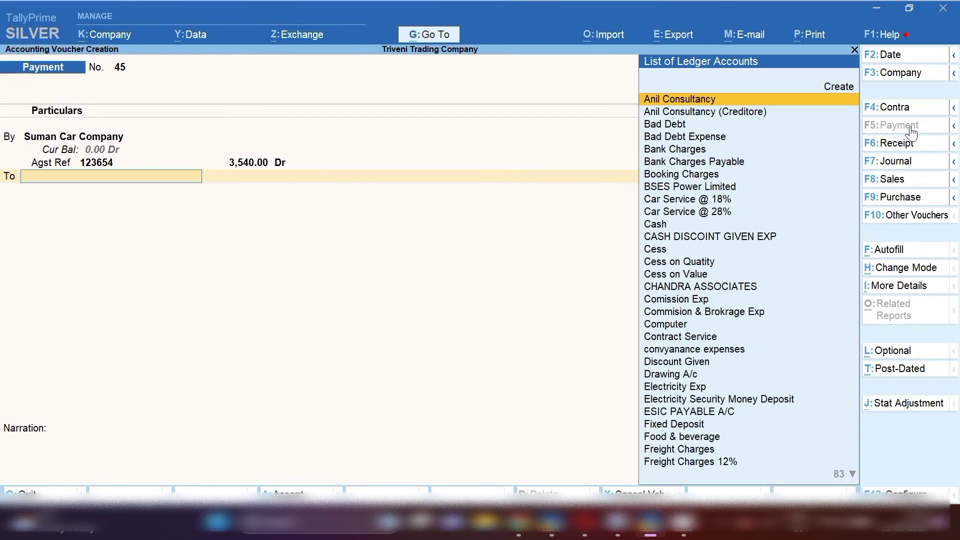
type("Cash")
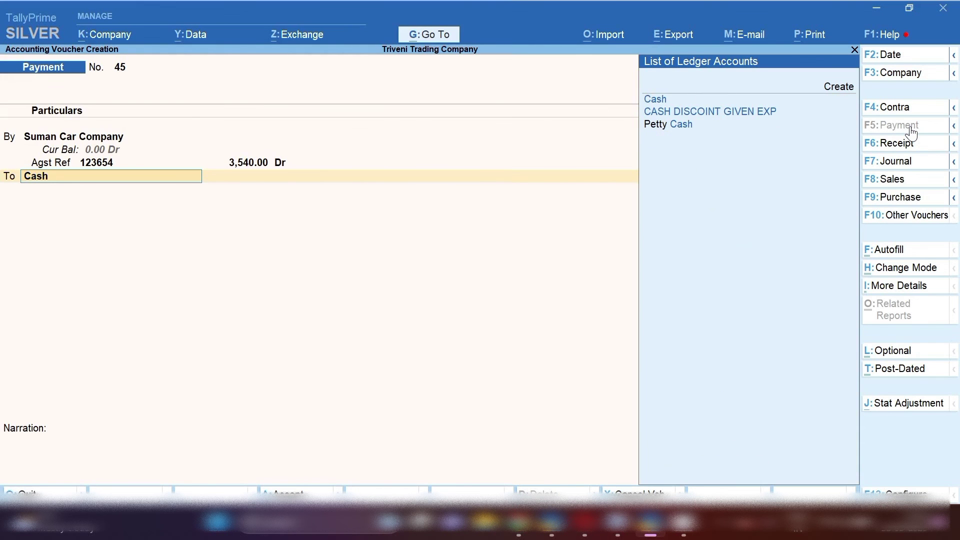
key("Return")
key("Return")
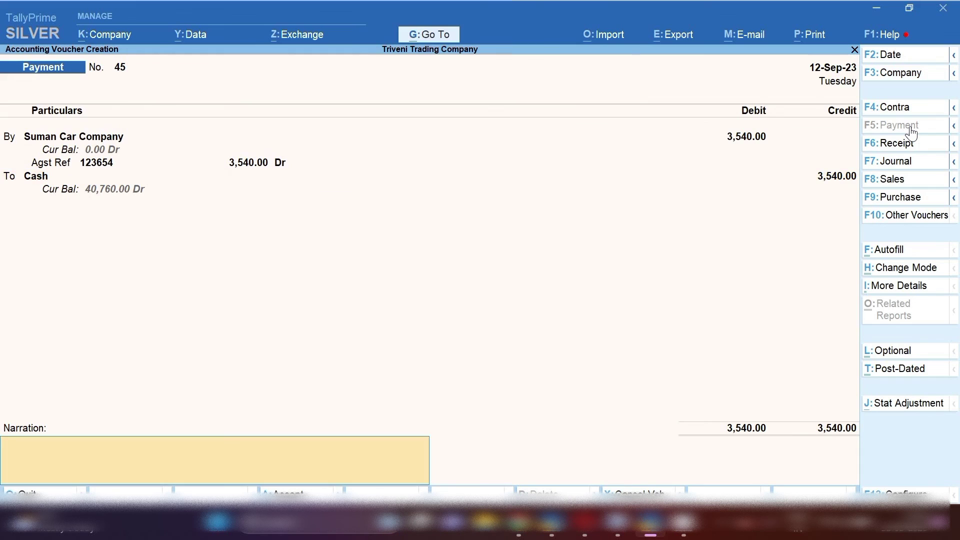
- Enter a narration stating that cash was paid for the named person's vehicle repair and maintenance, and save the payment voucher
key("Return")
key("Escape")
type("being cash paid for rakesh ve")
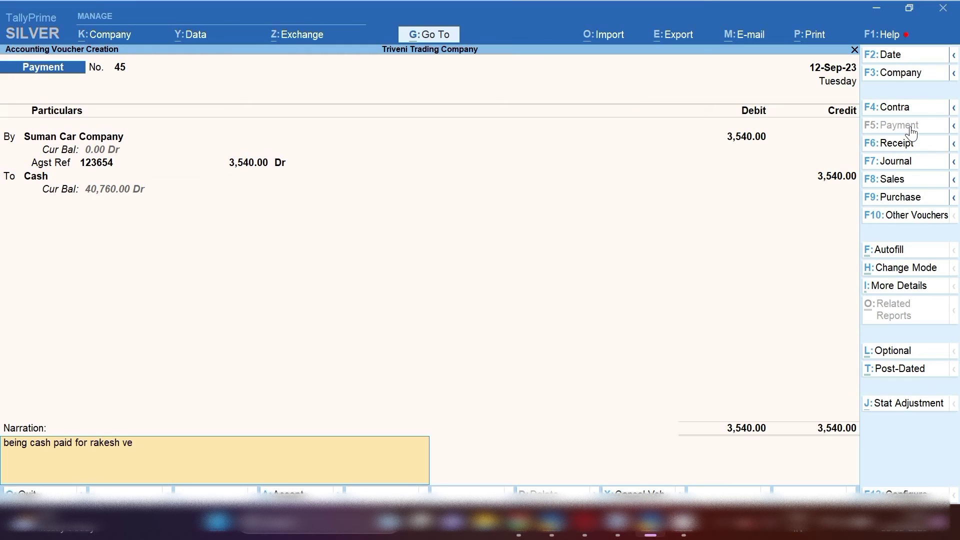
type("hicle repair & maintainac")
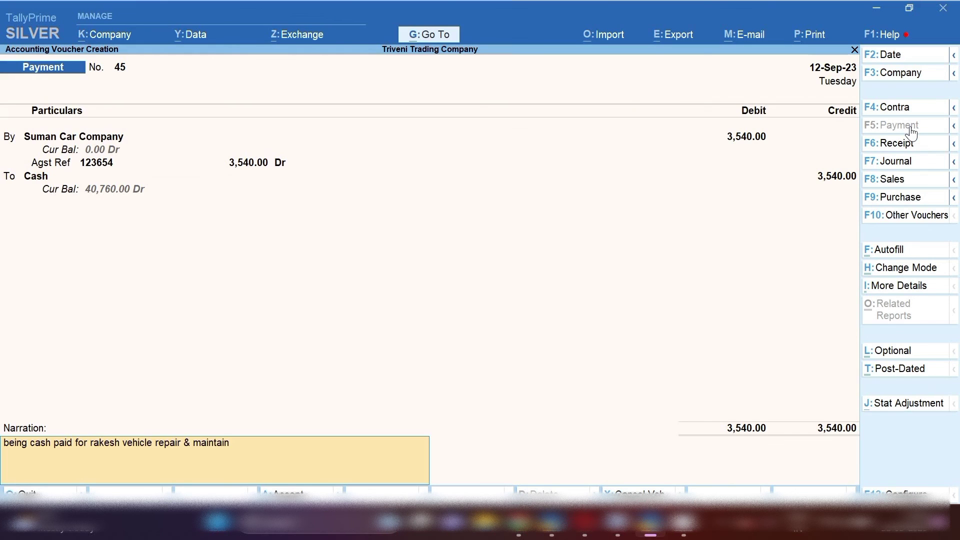
type("nce")
key("Return")
key("Return")
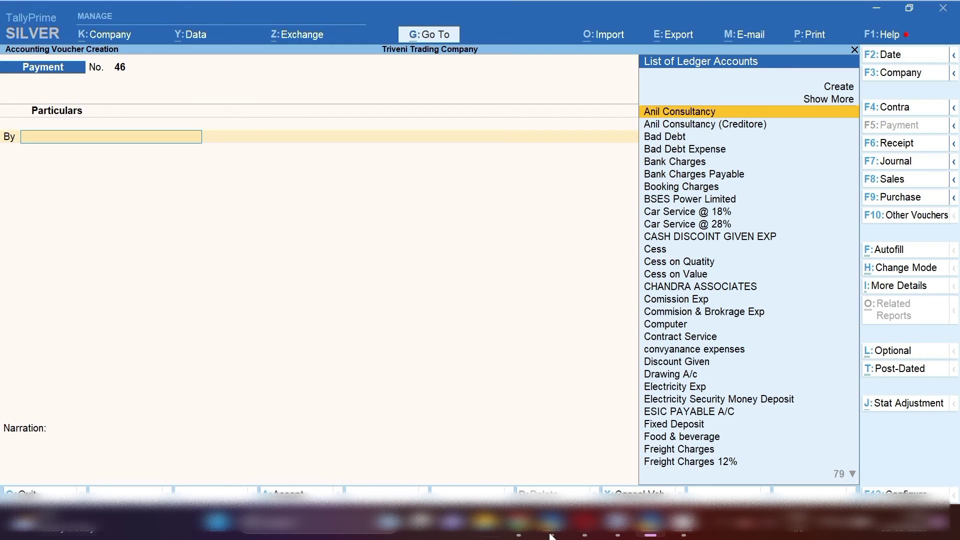
left_click(721, 524)
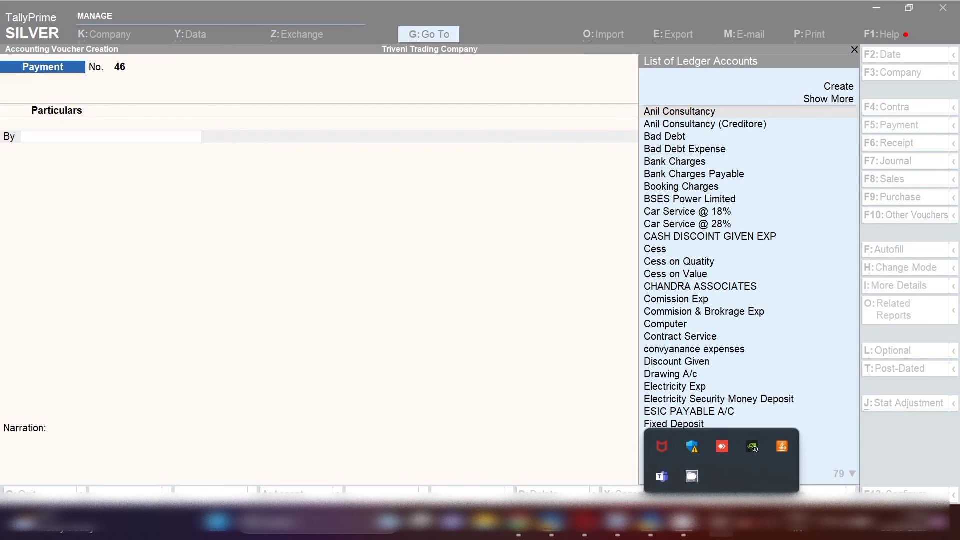